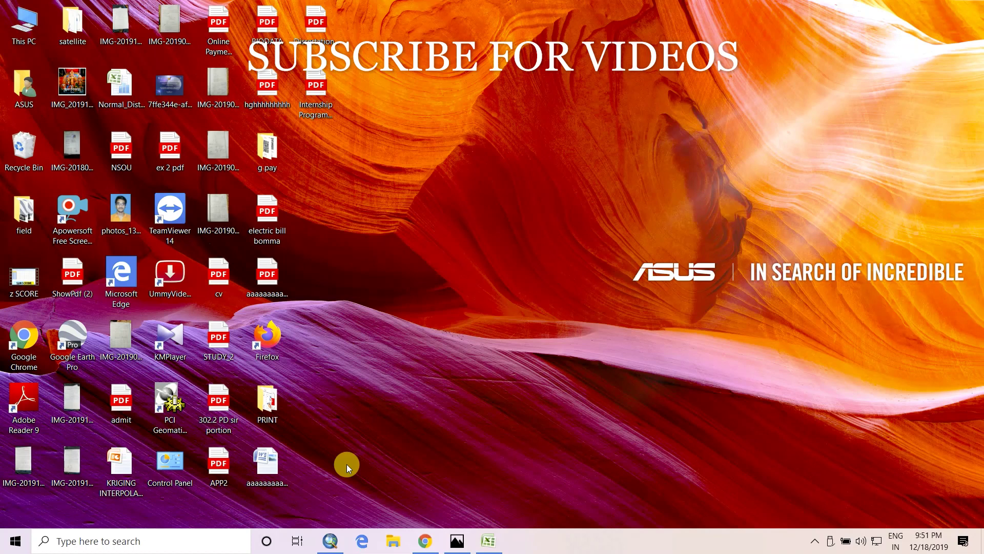
Restore the youtubez score Excel workbook from the taskbar.
left_click(490, 540)
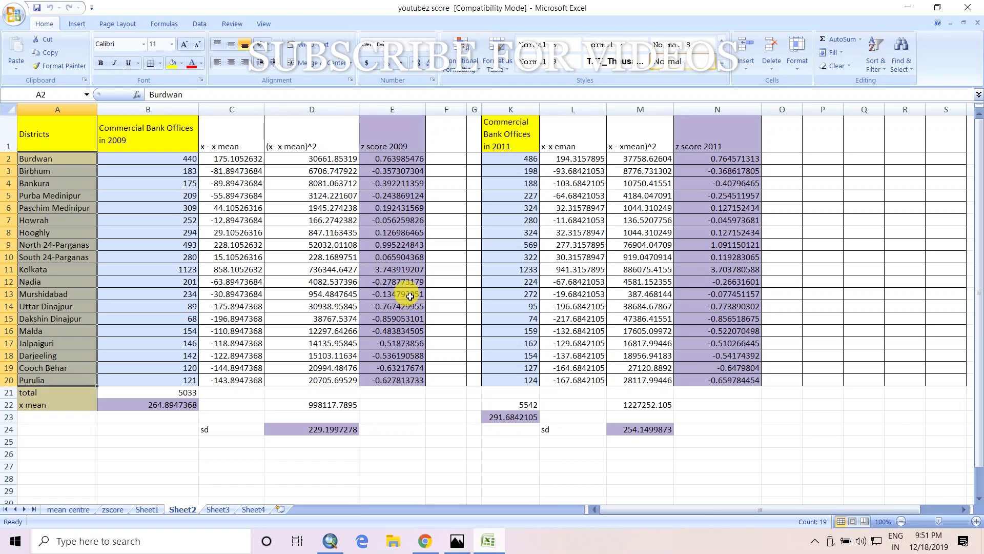
Copy the z score 2009 and z score 2011 columns (rows 1–20) onto a new sheet and widen them.
left_click(385, 144)
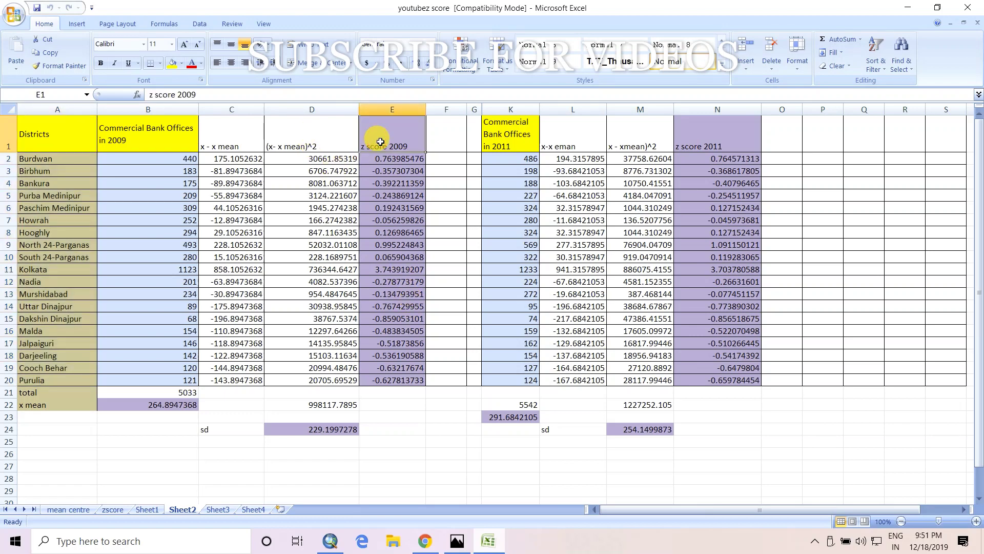
left_click_drag(387, 138, 395, 380)
left_click_drag(741, 128, 734, 381)
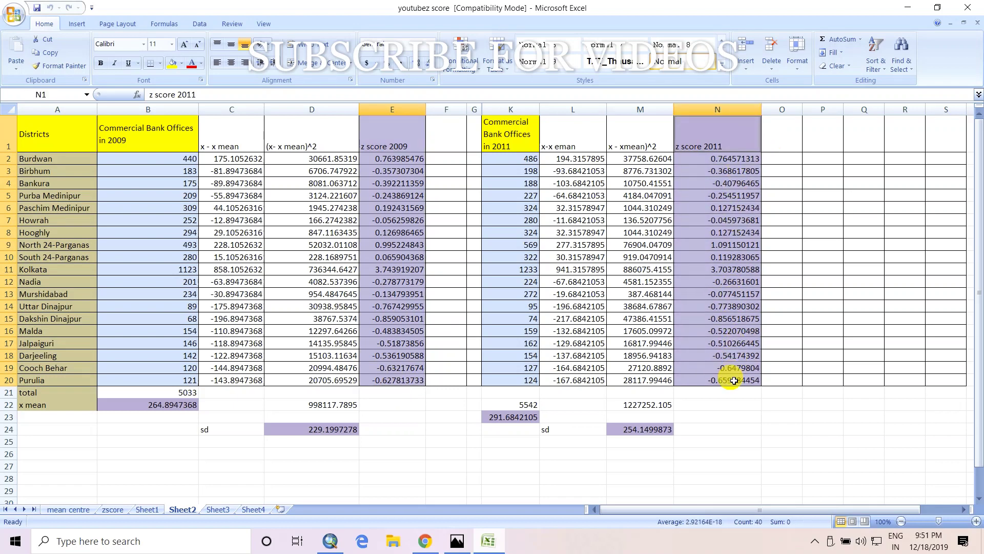
key("ctrl+c")
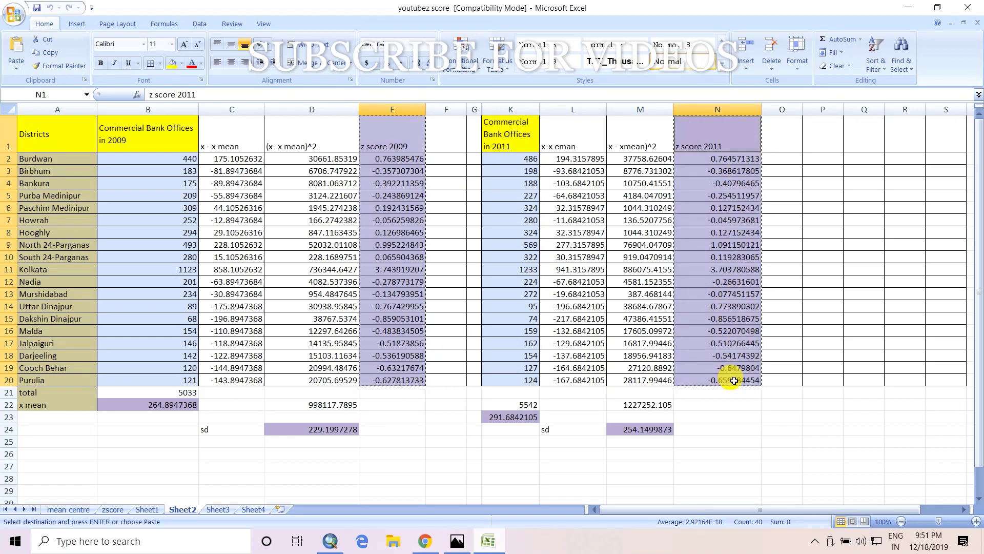
left_click(280, 509)
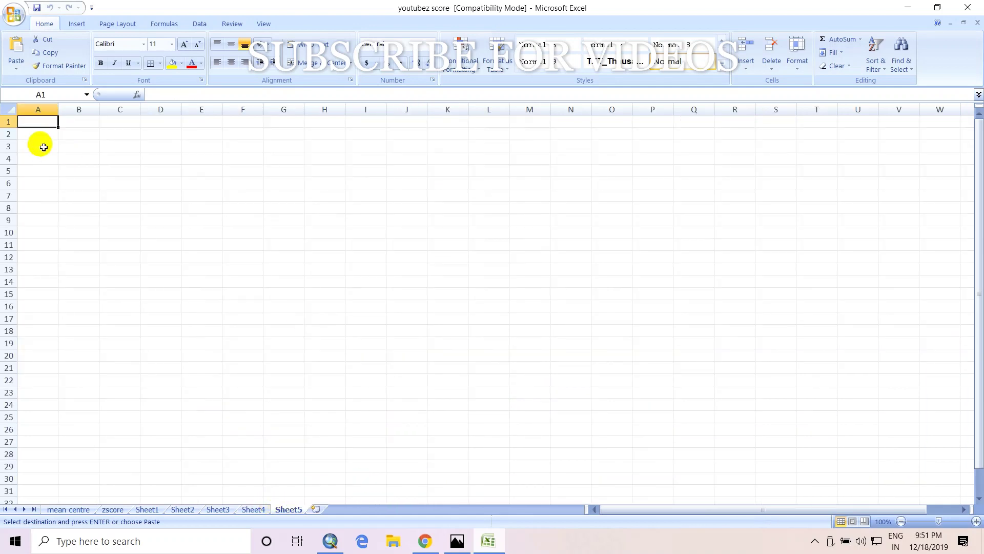
key("ctrl+v")
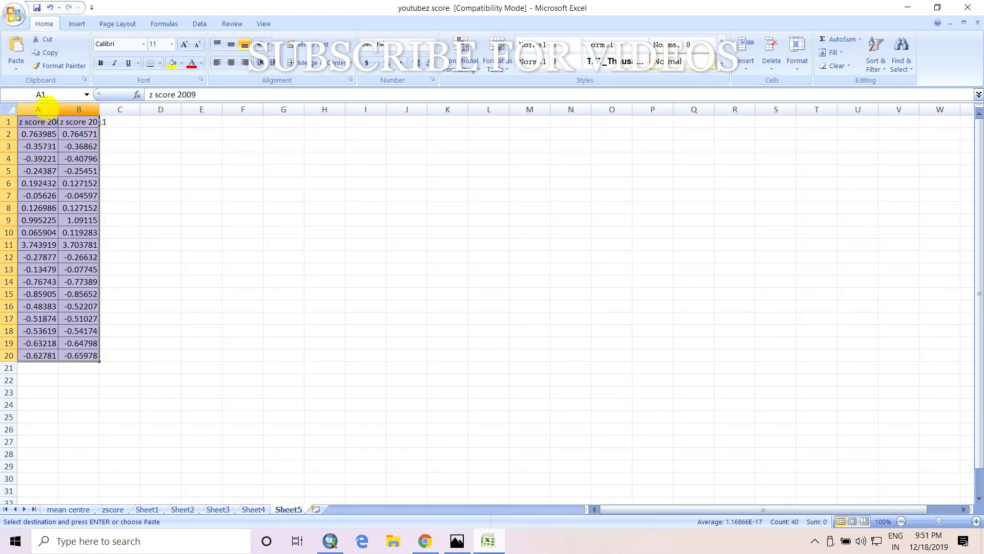
left_click_drag(63, 111, 161, 111)
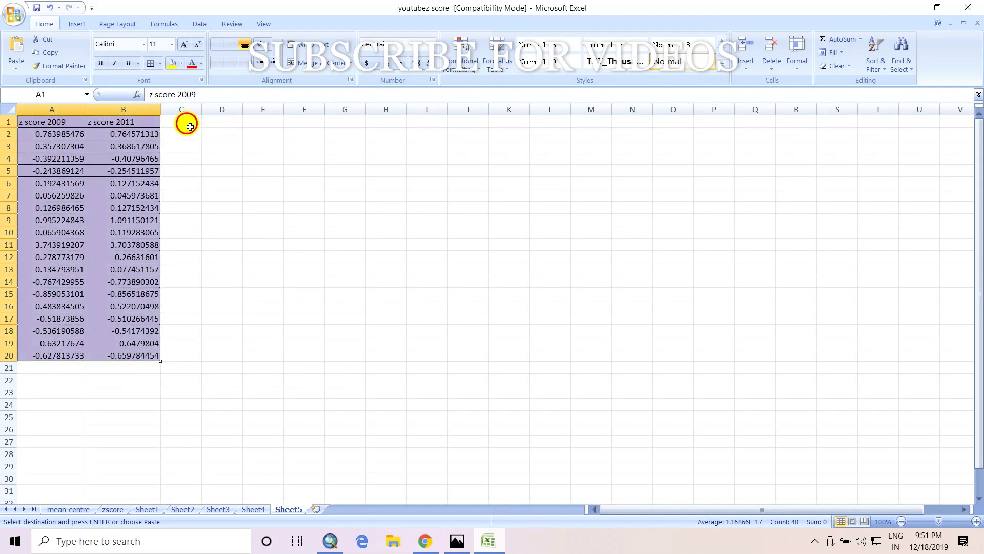
Add an 'fid' header in cell C1 beside the z-score columns.
left_click(190, 126)
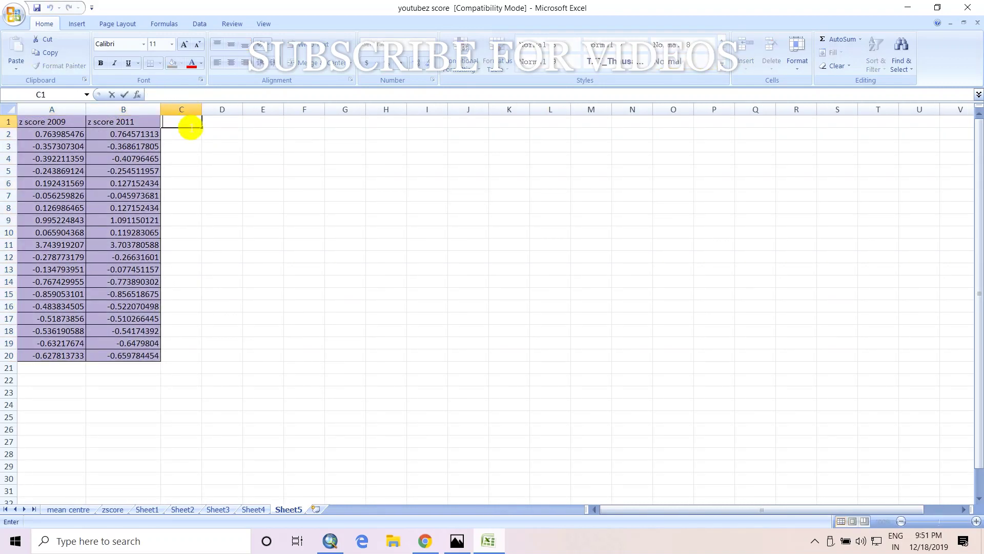
type("fid")
left_click(189, 143)
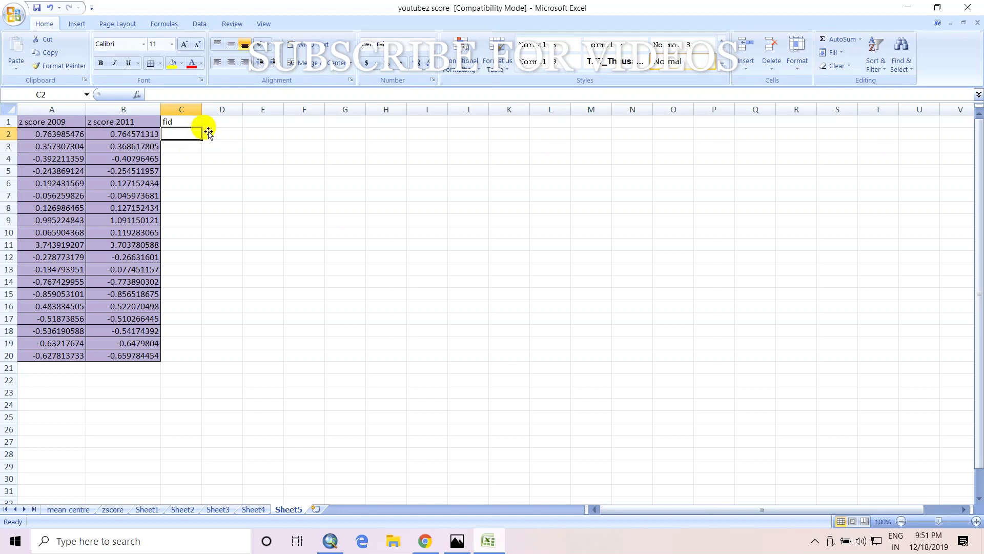
Add west_bengal.shp from the wb folder to the ArcMap map.
left_click(331, 542)
left_click(137, 35)
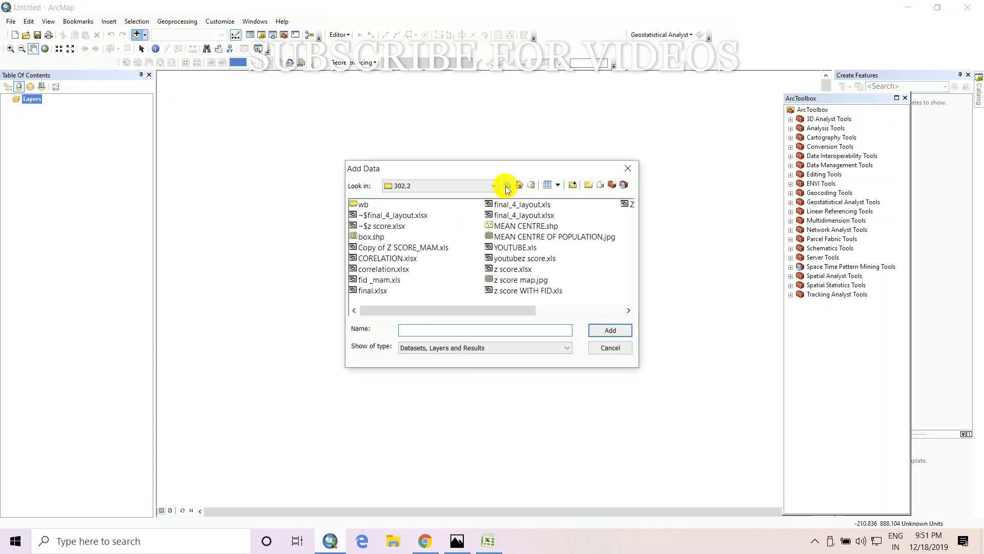
double_click(363, 204)
left_click(367, 204)
left_click(610, 330)
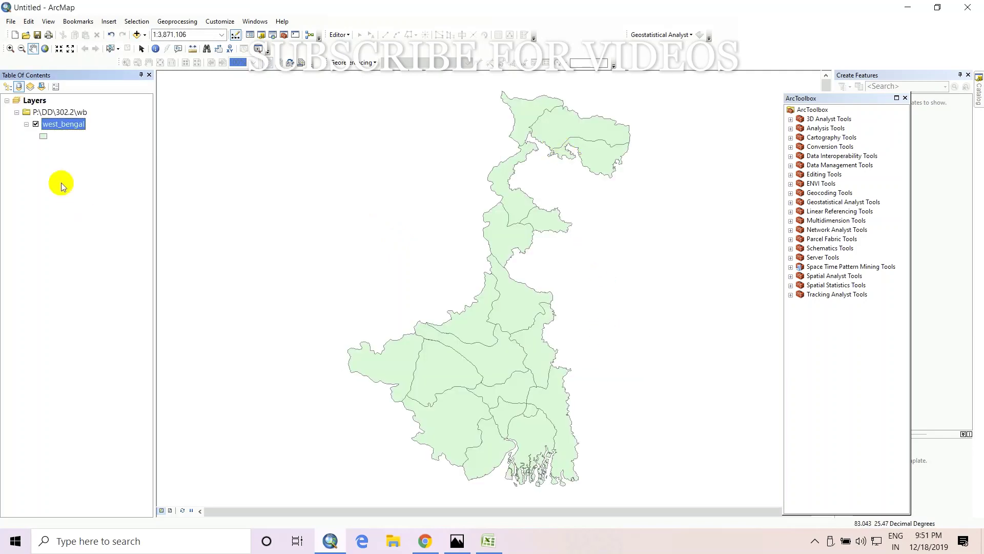
right_click(71, 124)
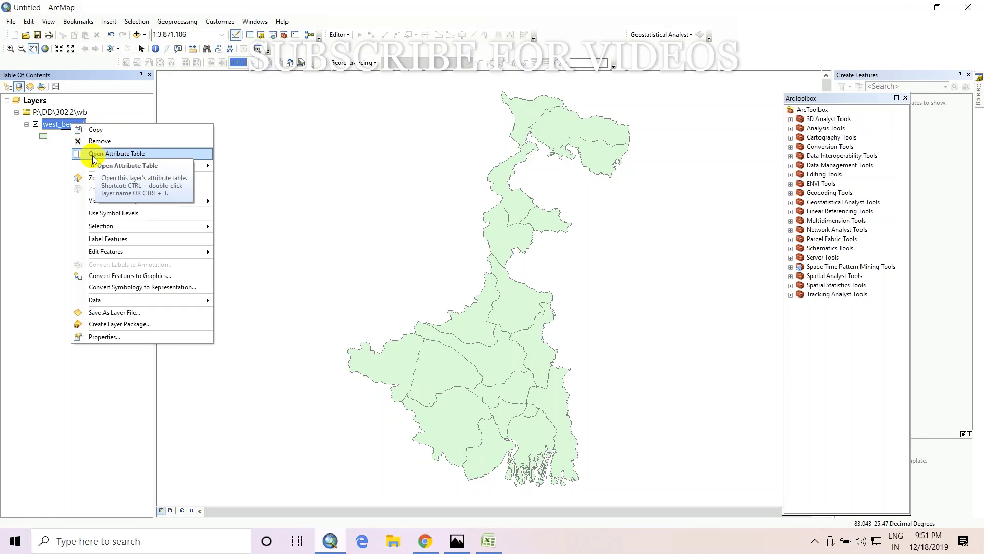
Open the west_bengal attribute table and inspect the FID column.
left_click(92, 154)
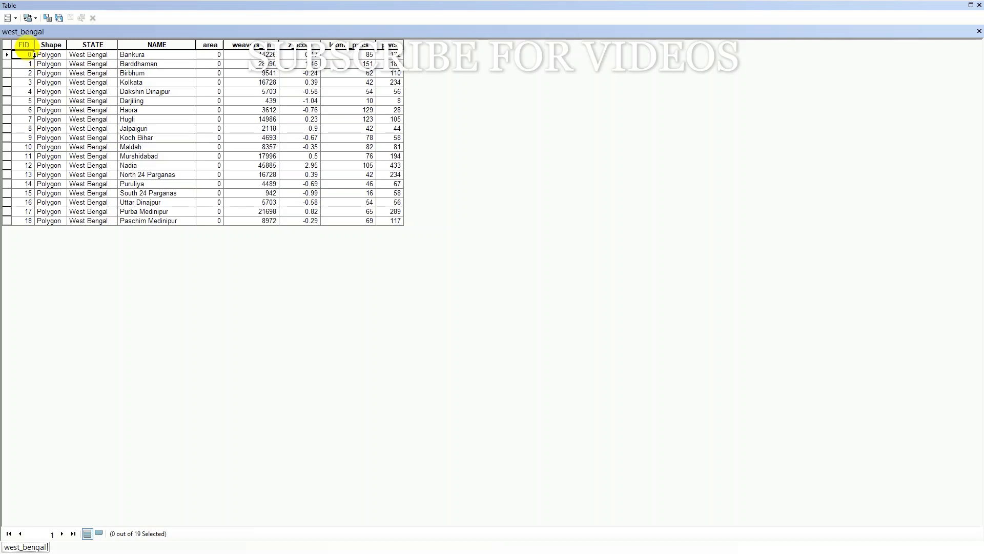
left_click(24, 45)
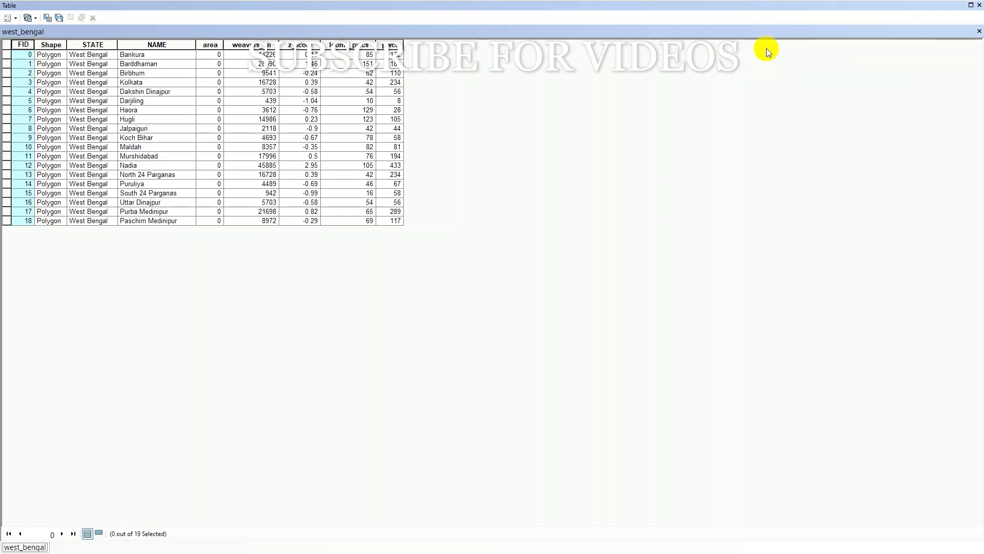
left_click(6, 46)
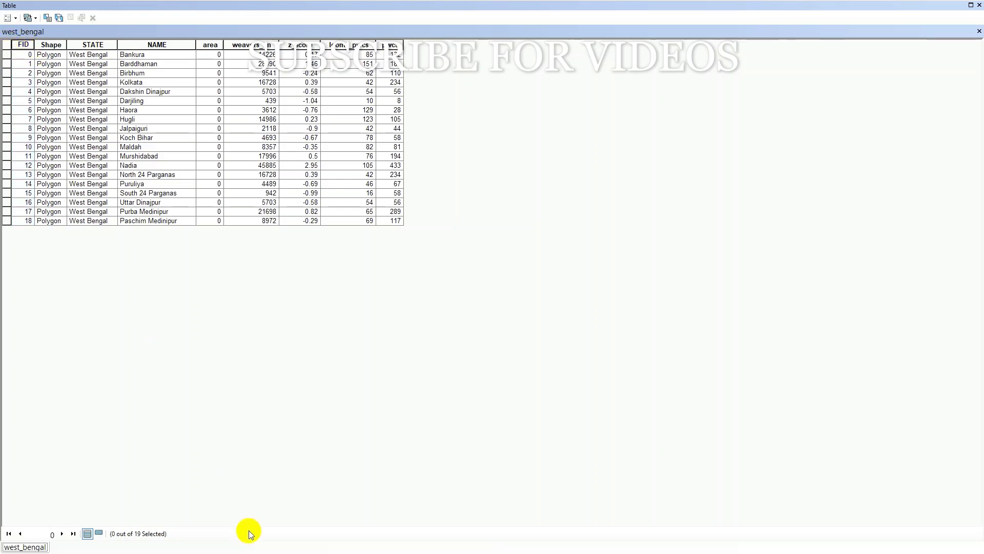
left_click(979, 5)
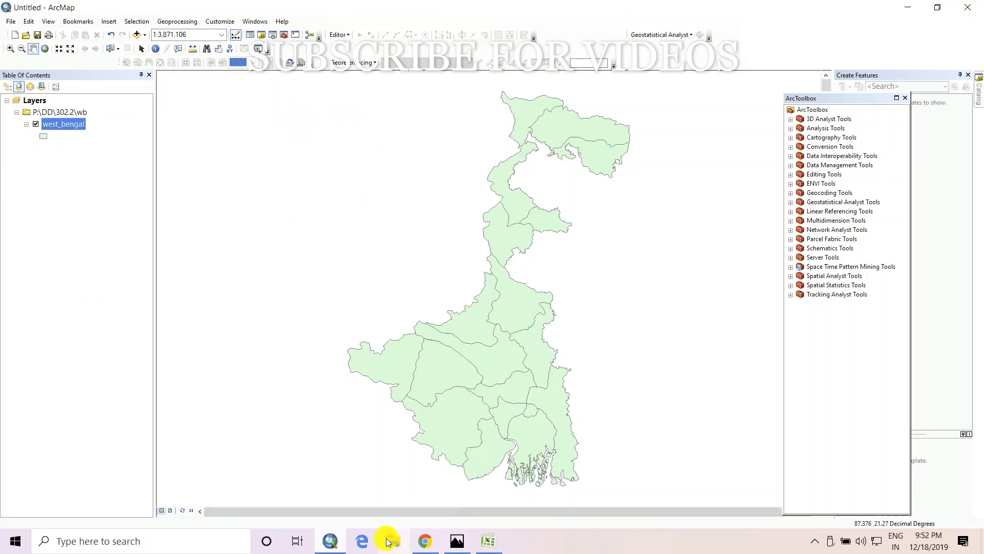
Reopen the attribute table floating over the map, then close it and return to Excel.
right_click(43, 124)
left_click(87, 149)
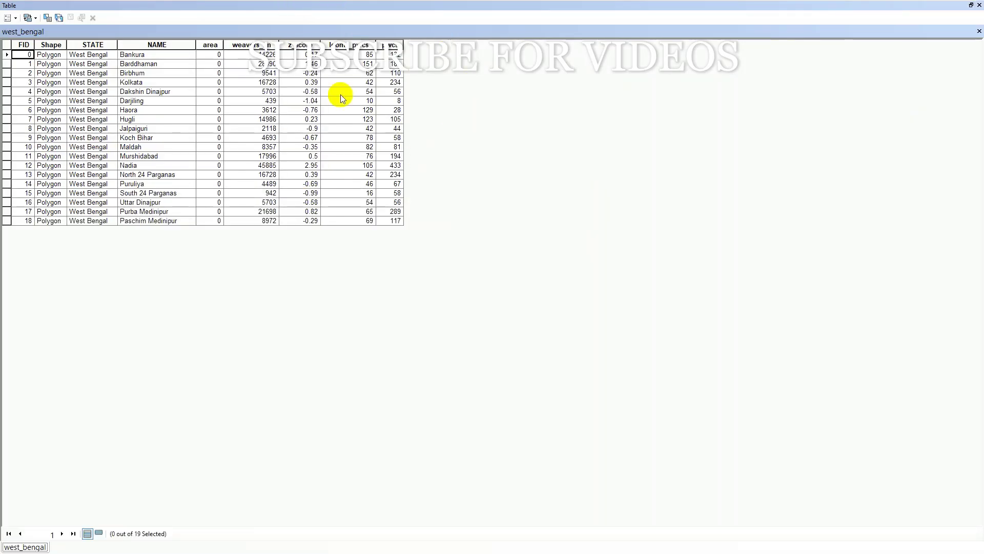
left_click(970, 5)
double_click(312, 5)
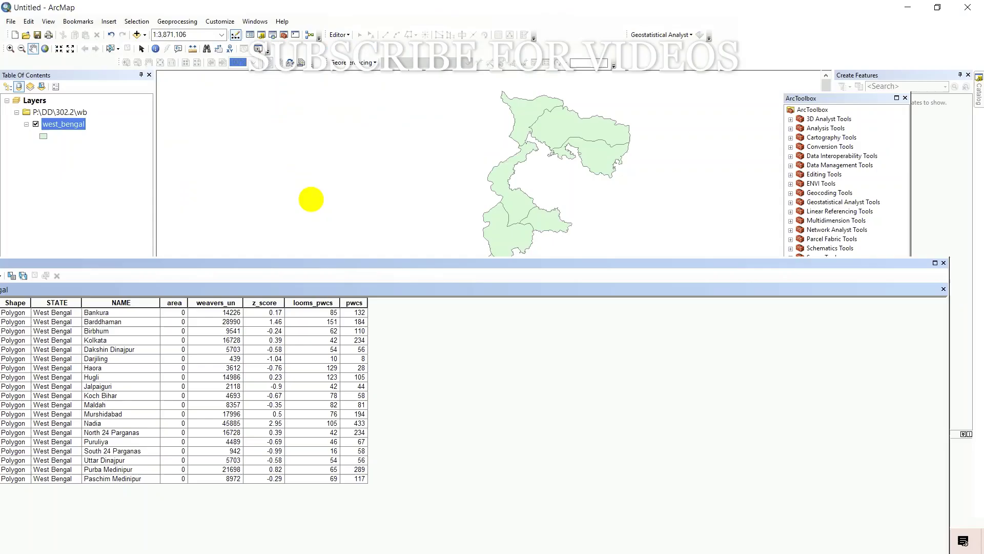
left_click_drag(951, 347, 383, 364)
left_click_drag(222, 270, 595, 128)
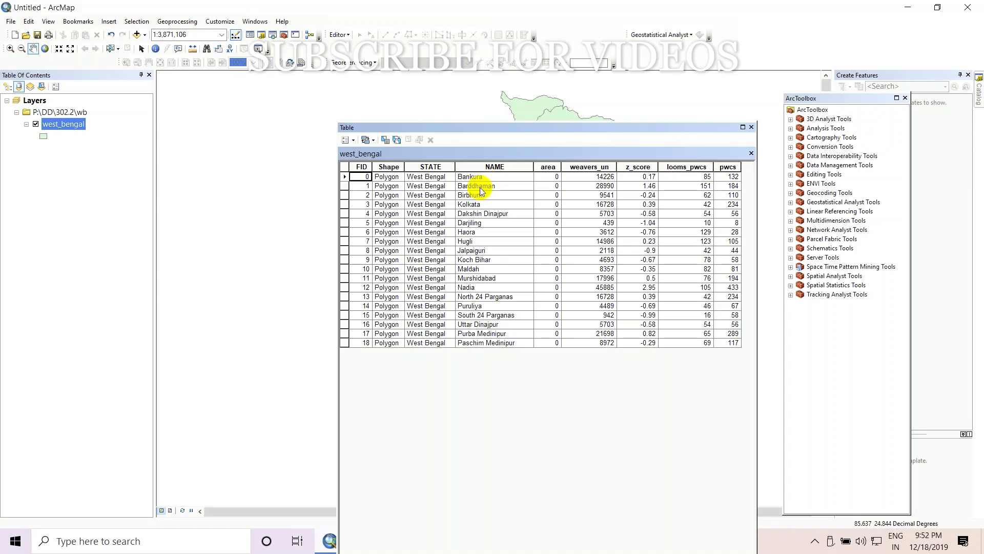
left_click(752, 128)
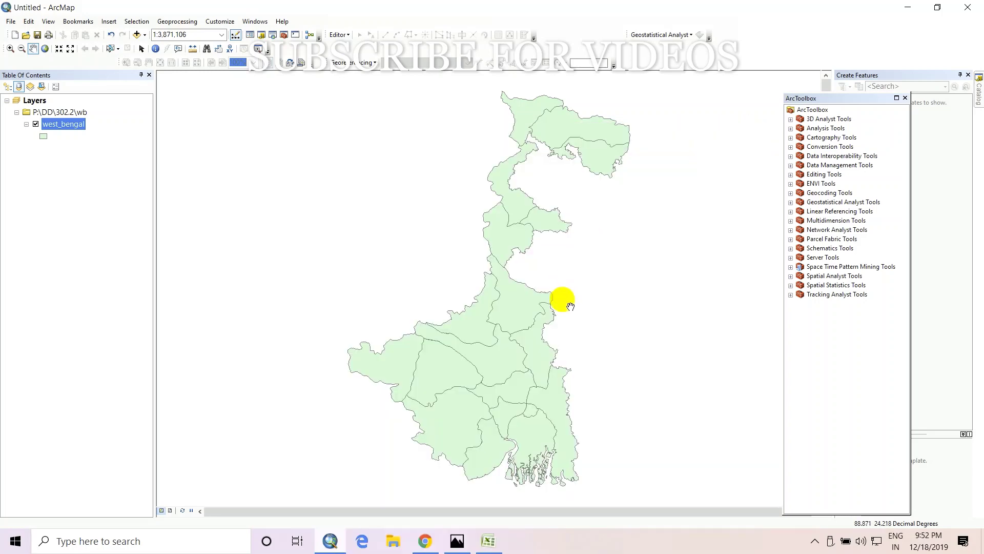
left_click(488, 541)
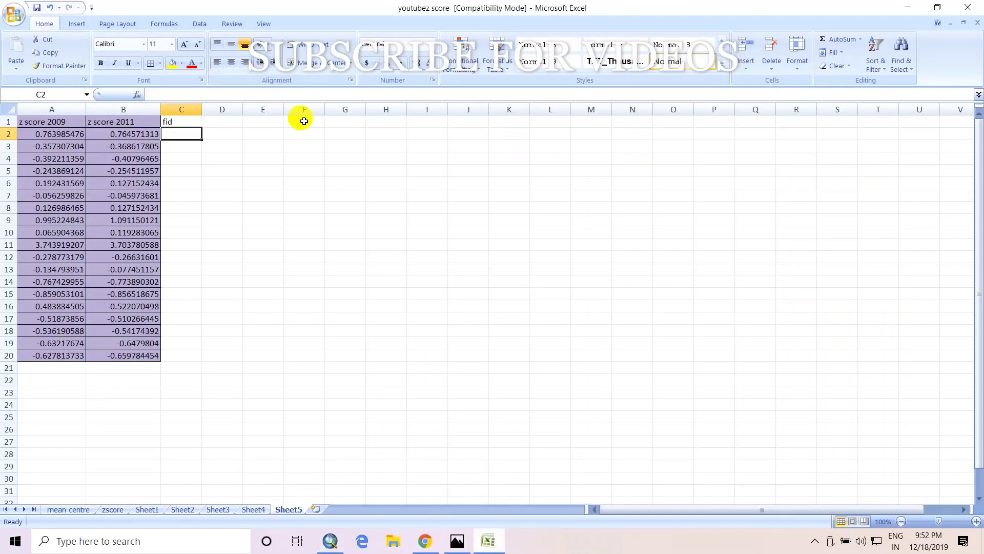
Enter FIDs 1, 2, 0, 17, 18, 6, 7 and 13 into cells C2–C9.
double_click(189, 136)
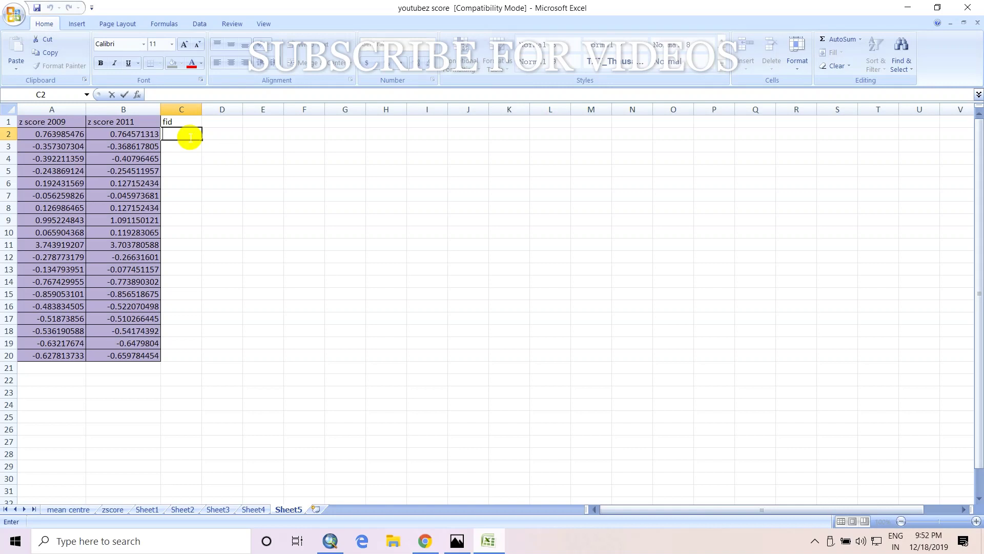
key("alt")
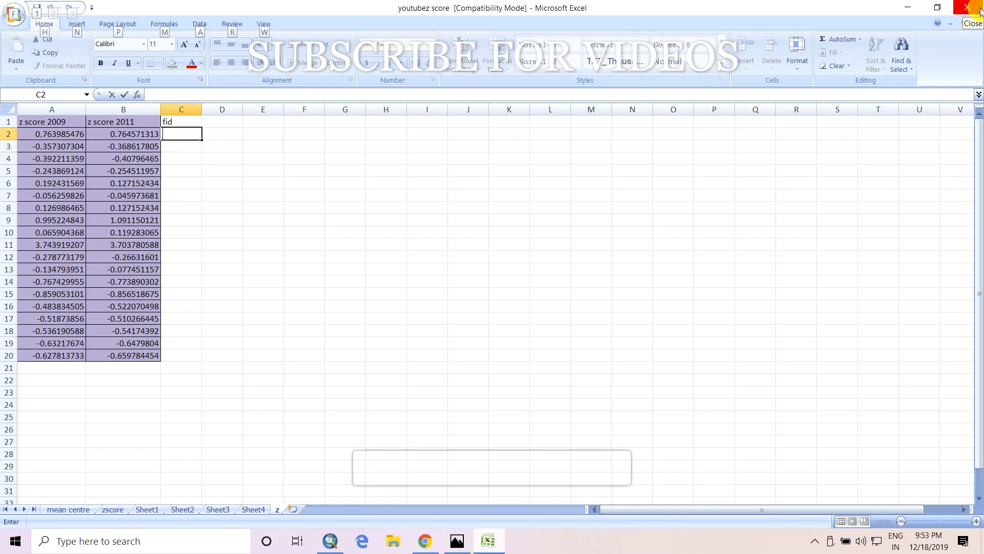
key("alt")
type("1")
key("Return")
type("2")
key("Return")
type("0")
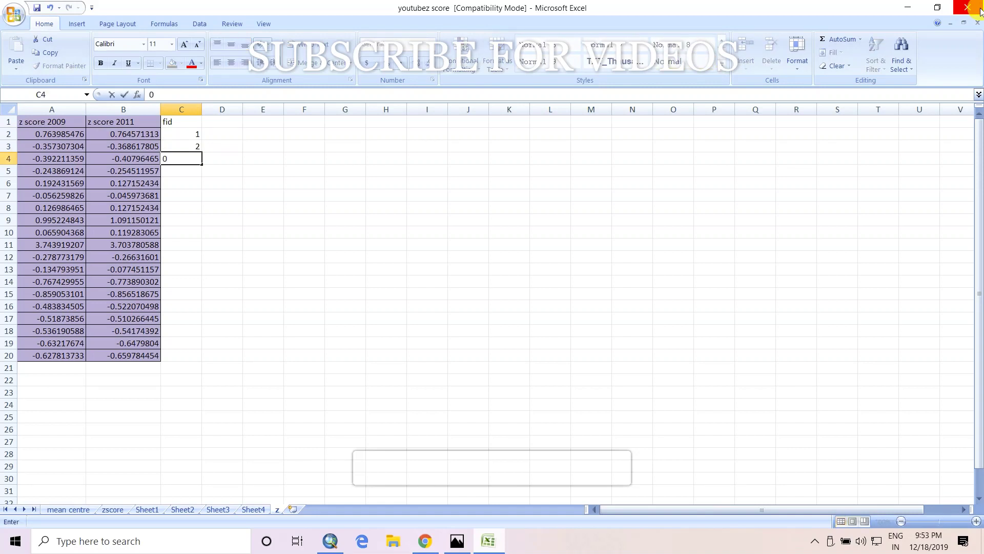
key("Return")
type("1")
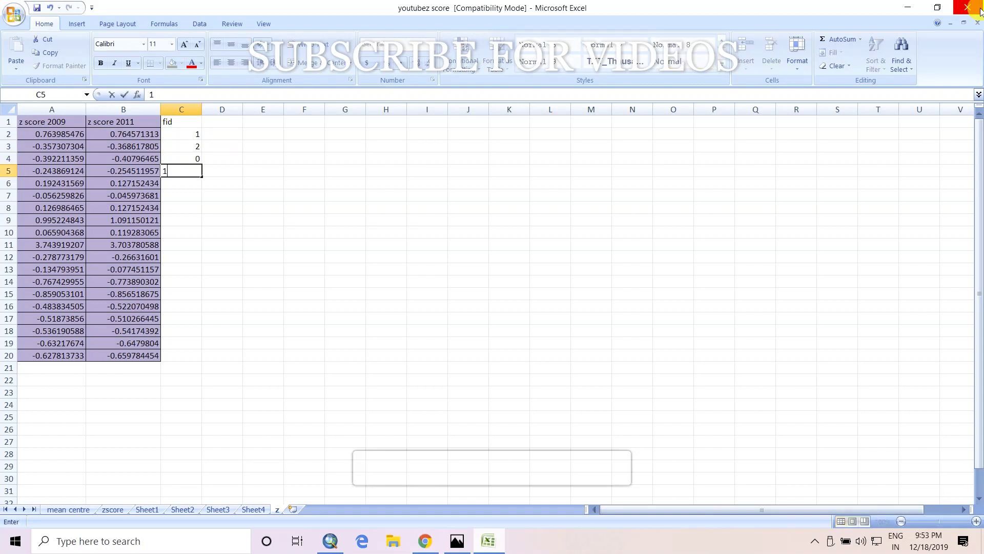
type("77")
key("ctrl+Return")
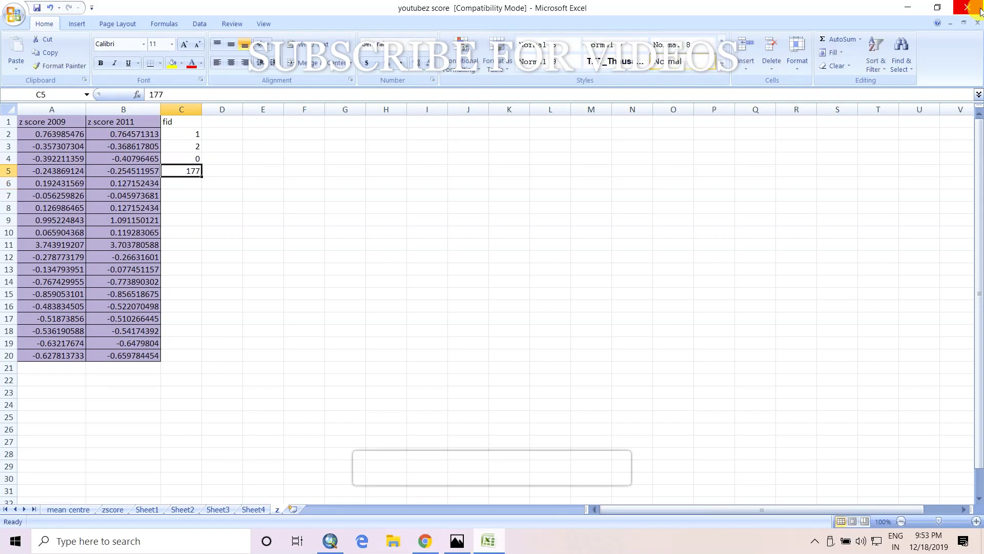
type("17")
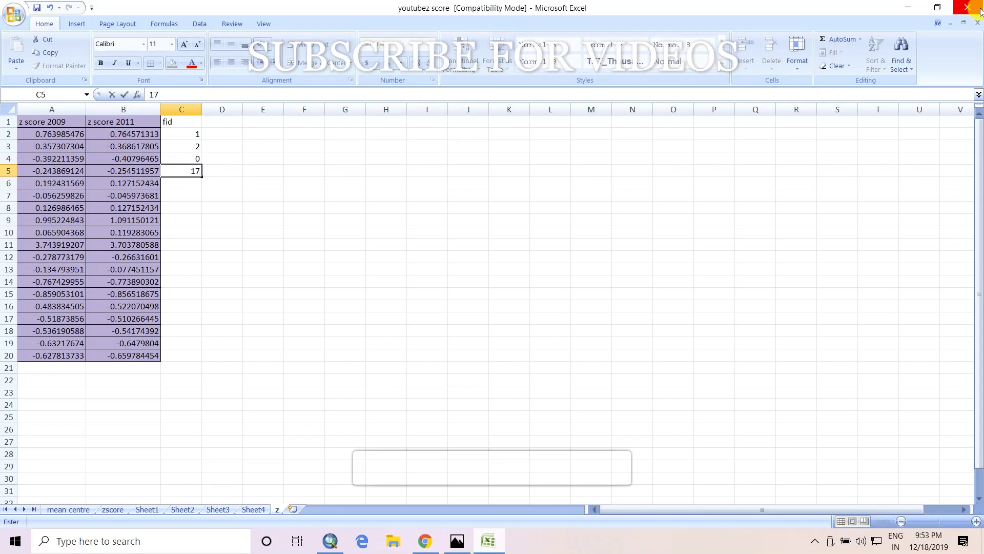
key("Return")
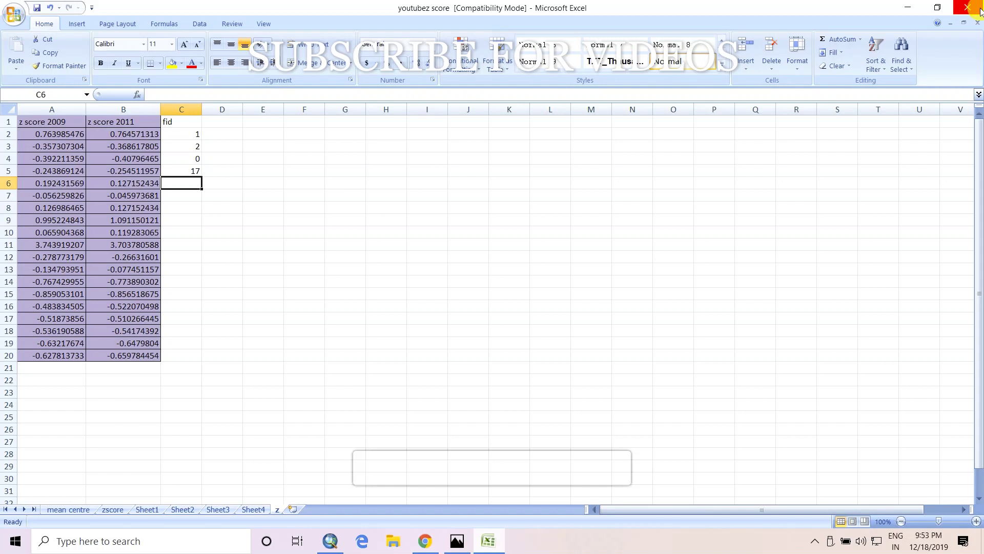
type("18")
key("Return")
type("6")
key("Return")
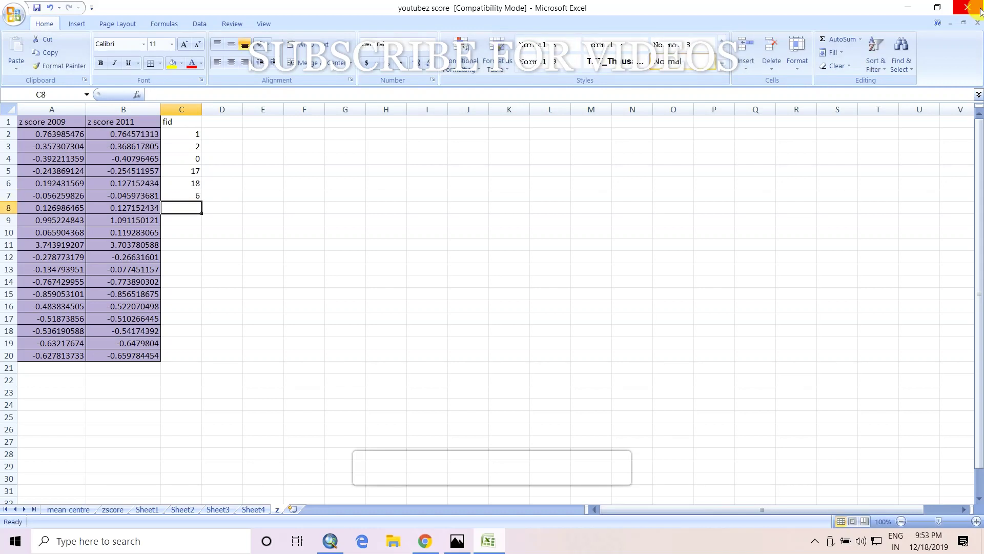
type("7")
key("Return")
type("13")
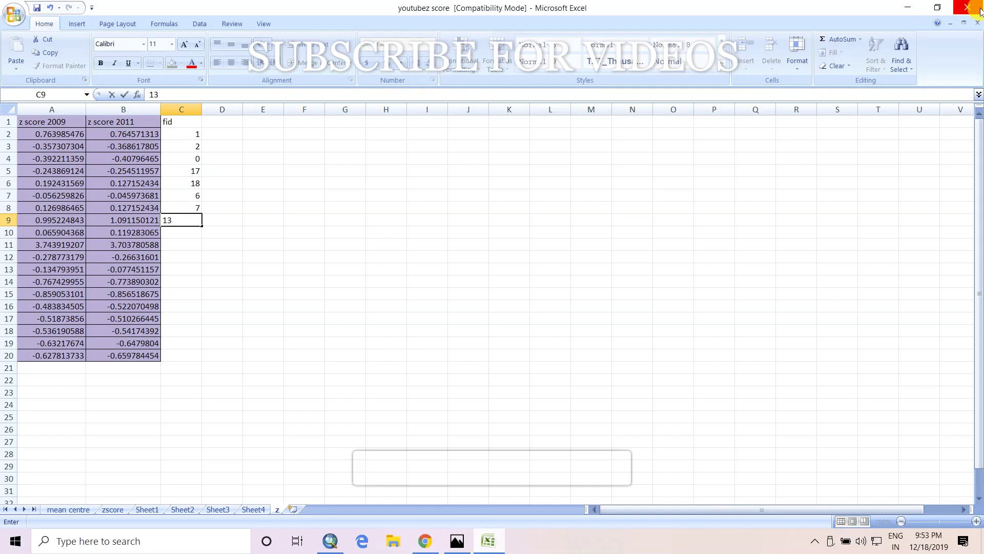
key("Return")
Continue the fid column with 15, 3, 12, 11, 16, 4, 10, 8, 5, 9 and 14 down to C20.
type("15")
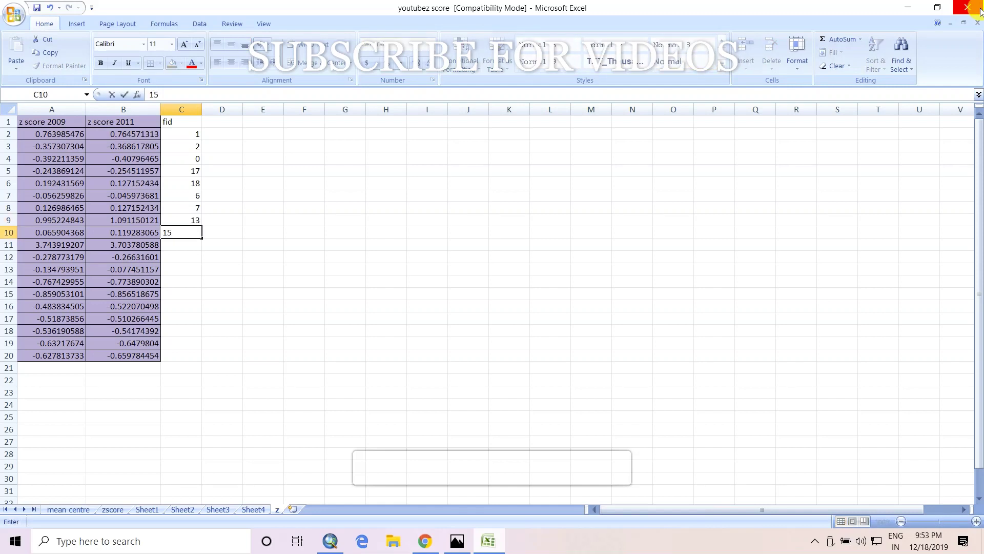
key("Return")
type("3")
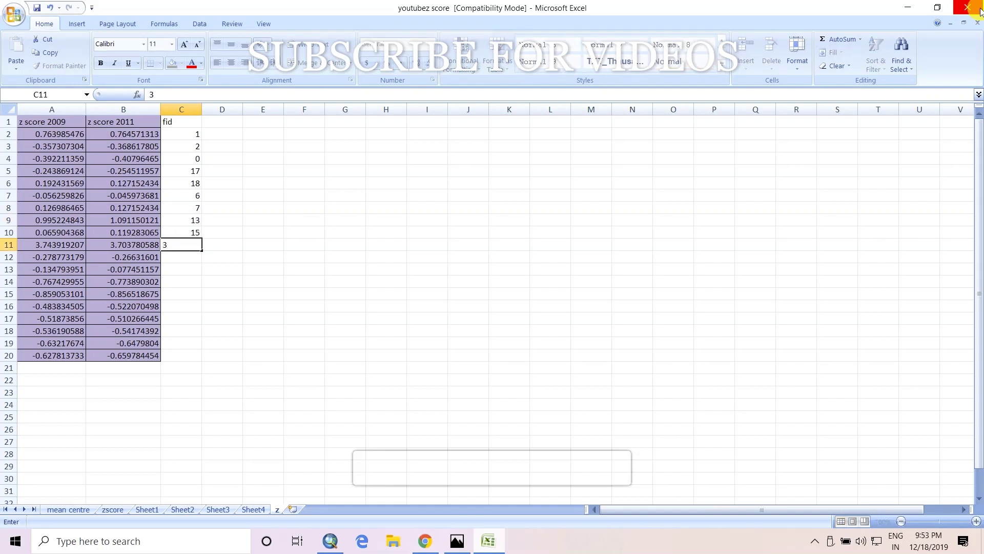
key("Return")
type("12")
key("Return")
type("11")
key("Return")
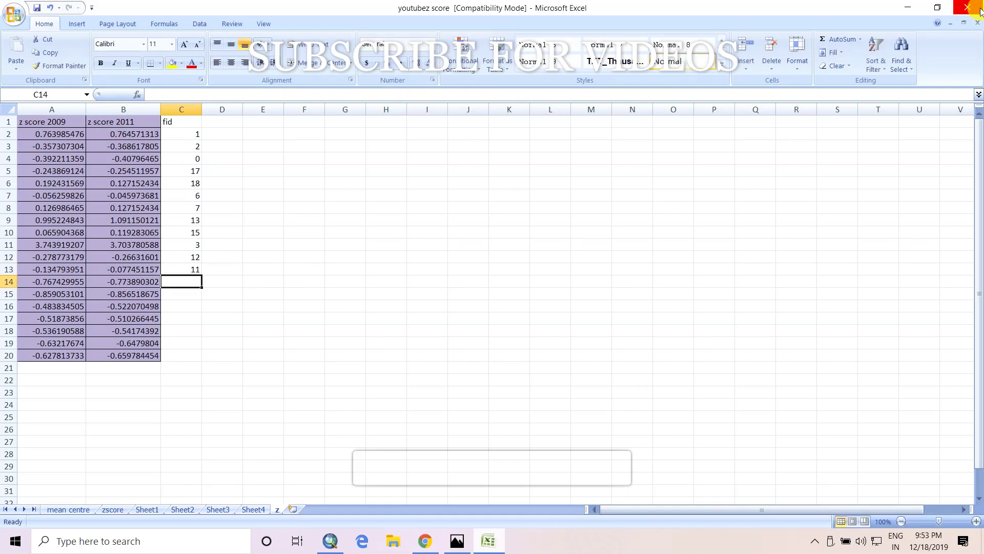
type("16")
key("Return")
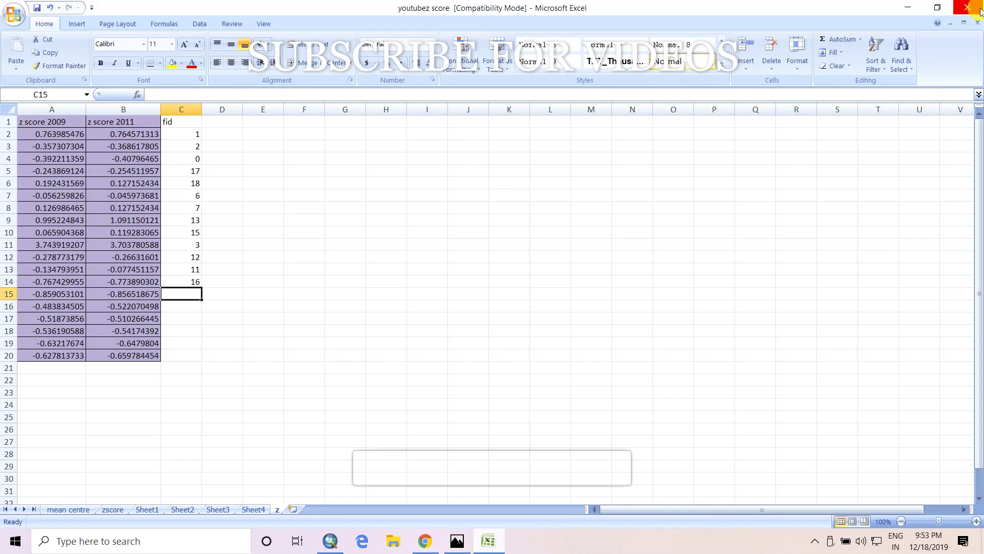
type("4")
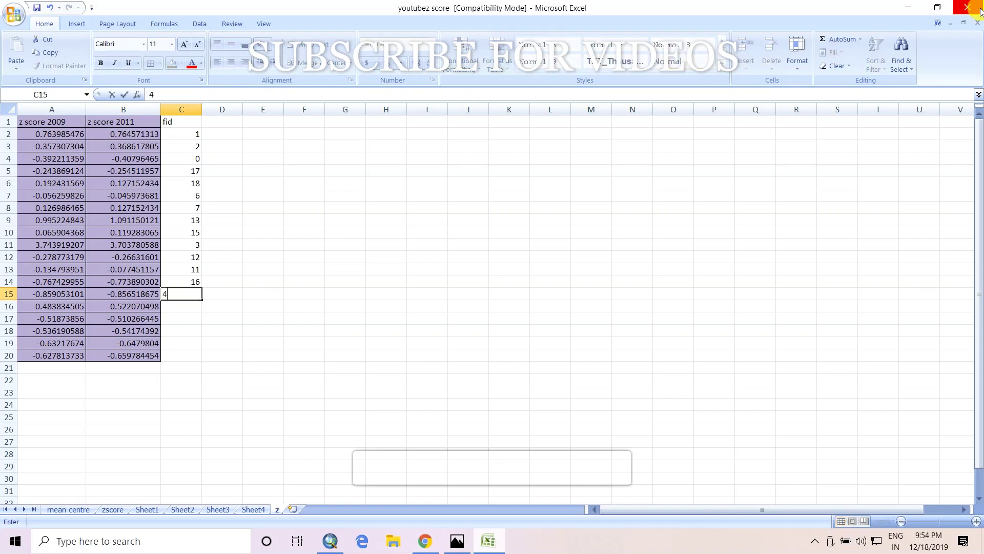
key("Return")
type("10")
key("Return")
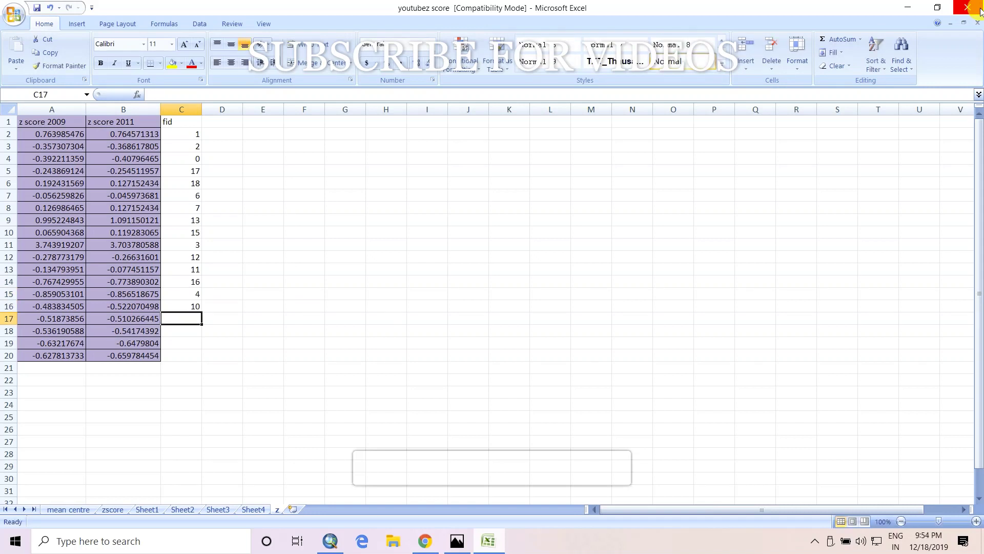
type("8")
key("Return")
type("5")
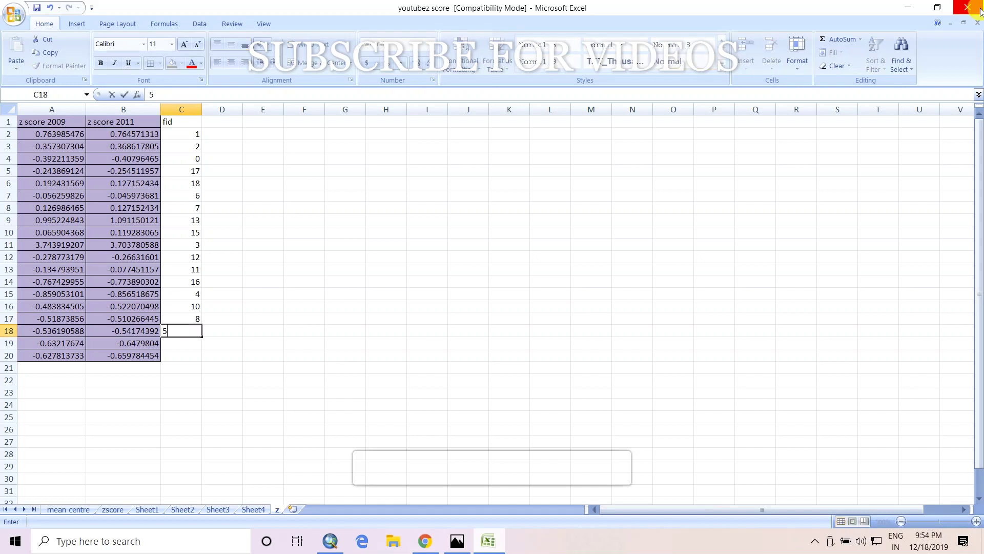
key("Return")
type("9")
key("Return")
type("14")
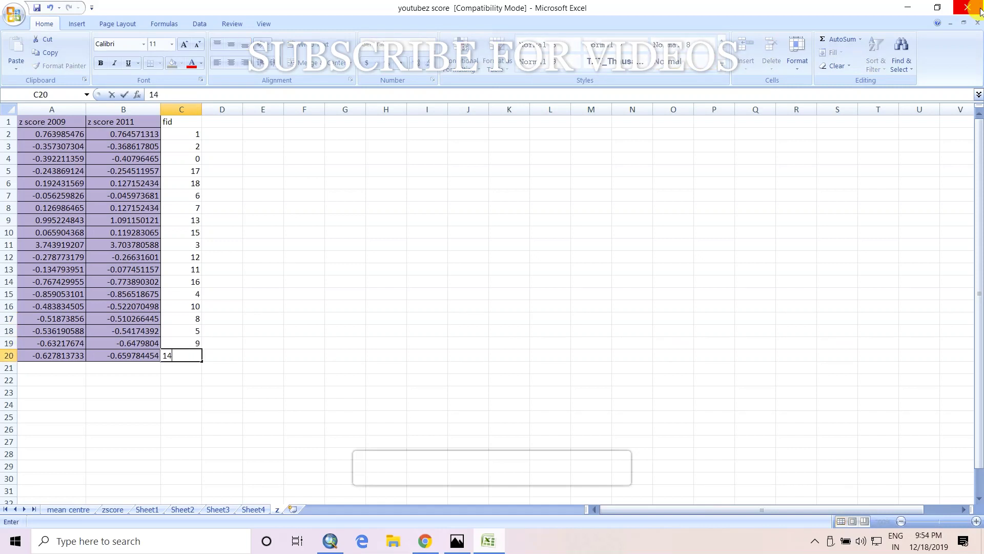
Save the workbook to the Desktop as 'youbez score' in Excel 97-2003 format.
left_click(20, 16)
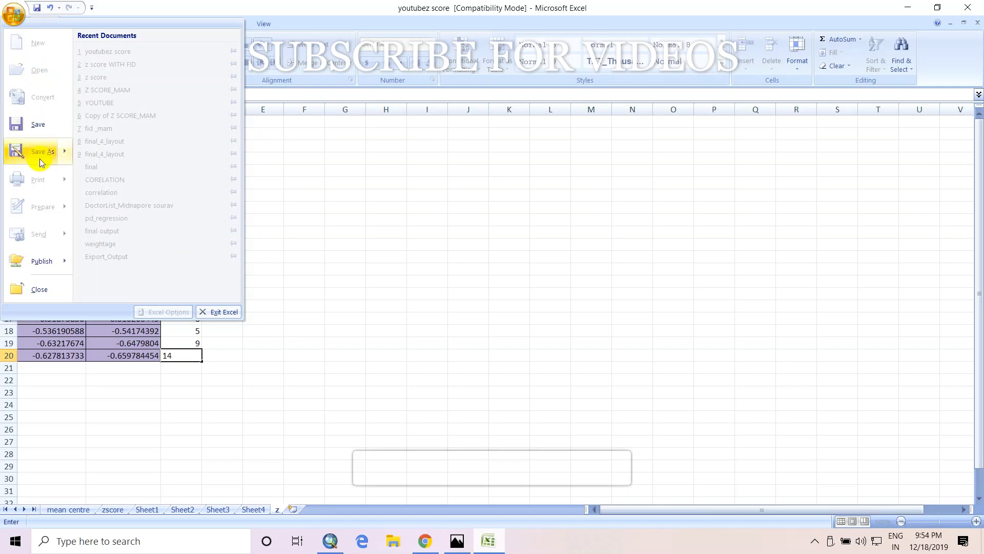
left_click(46, 156)
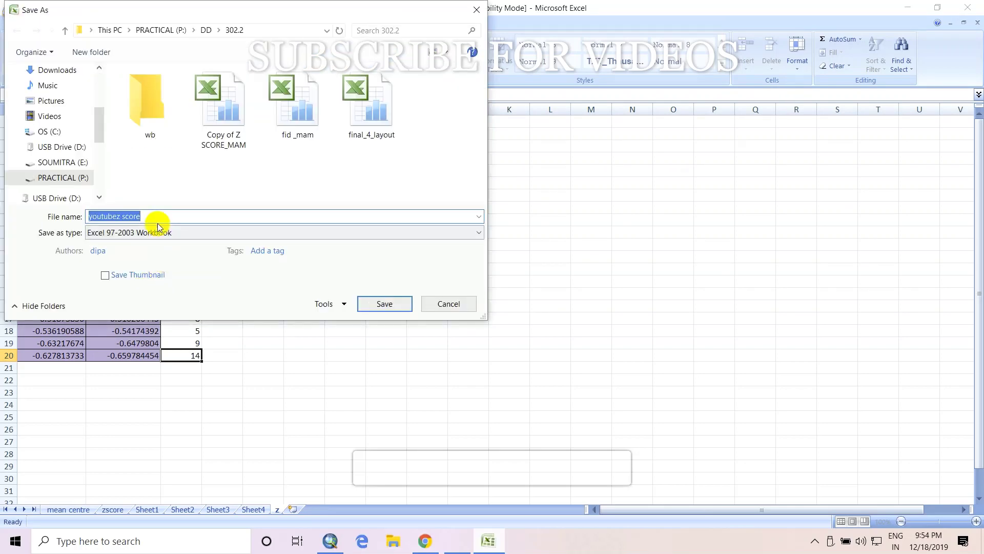
left_click_drag(162, 224, 112, 224)
left_click(106, 214)
key("BackSpace")
key("BackSpace")
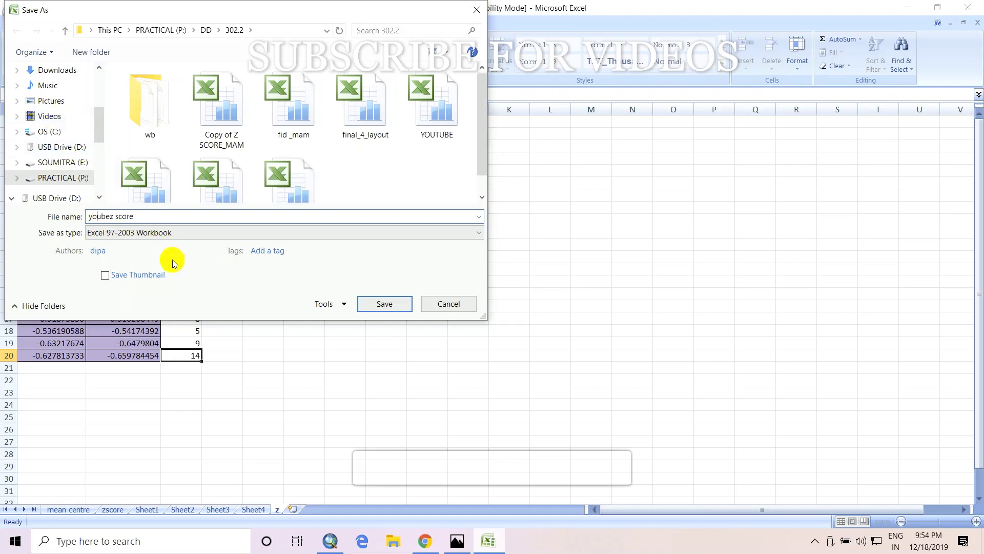
scroll(77, 131, "up", 3)
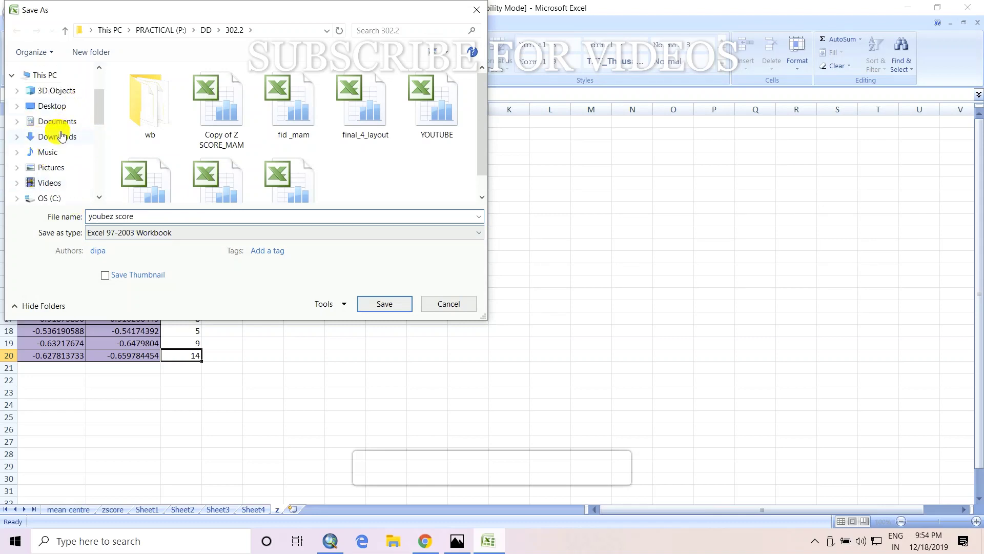
left_click(54, 106)
left_click(385, 303)
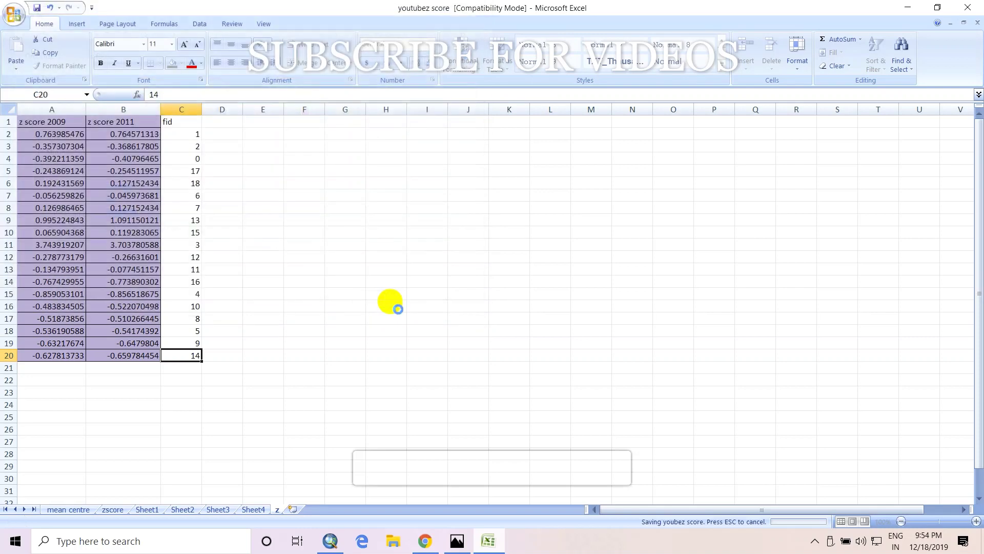
left_click(541, 355)
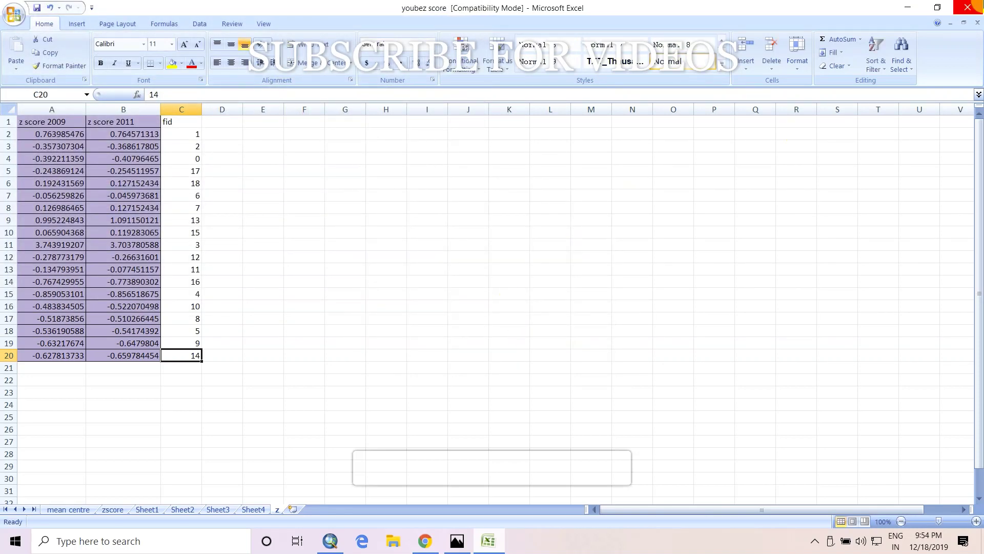
Close Excel and return to the West Bengal map in ArcMap.
left_click(969, 6)
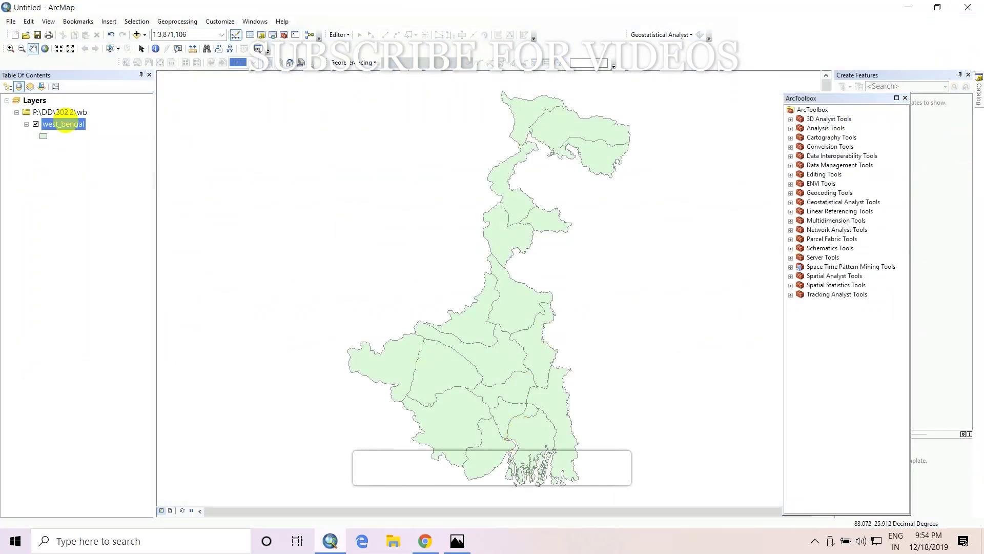
right_click(67, 124)
left_click(36, 161)
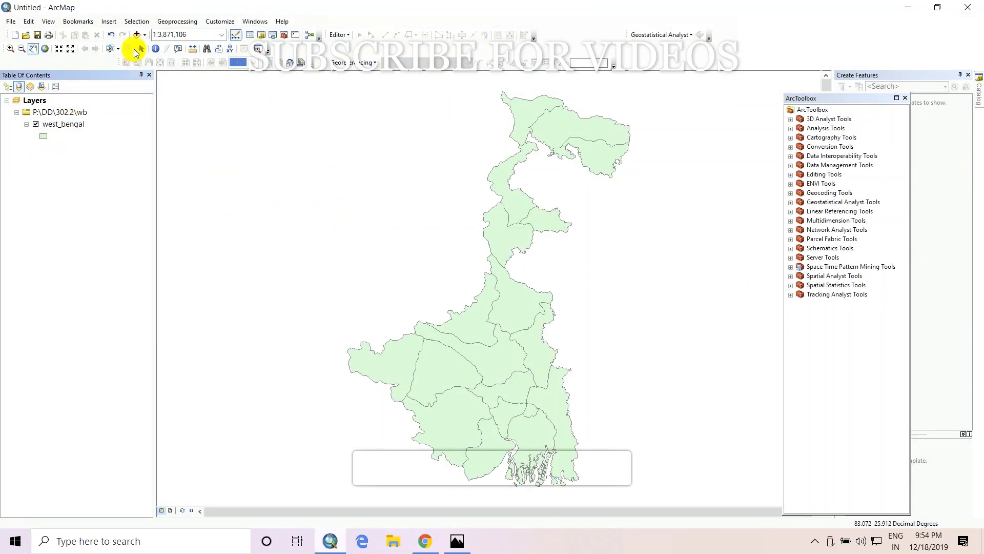
left_click(136, 35)
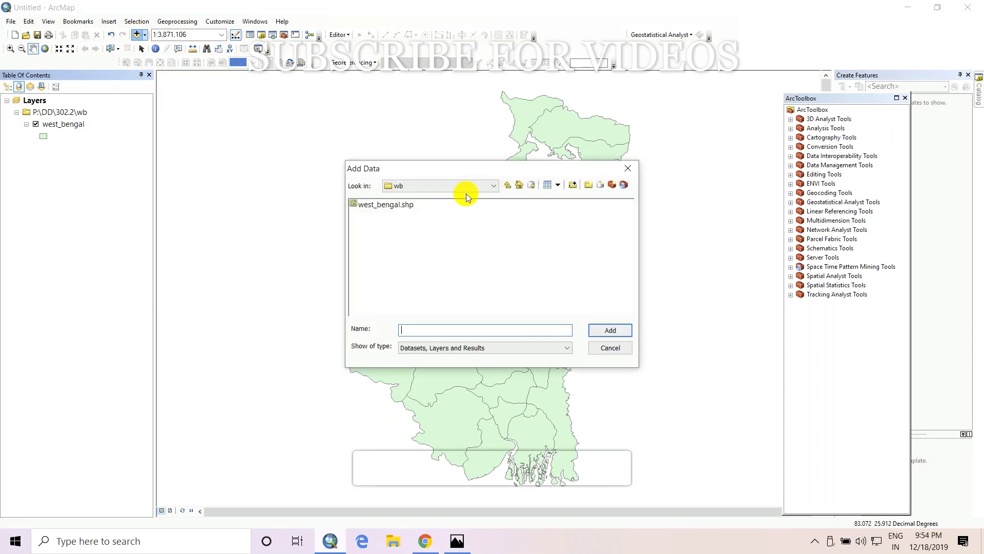
Add the Sheet3$ table from youtubez score.xls in the 302.2 folder to the map.
left_click(507, 185)
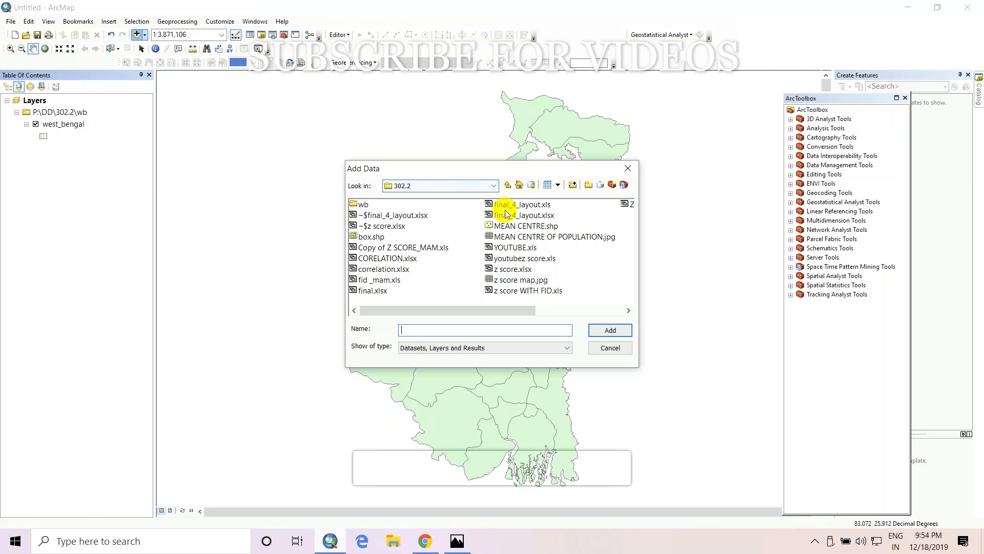
left_click(520, 261)
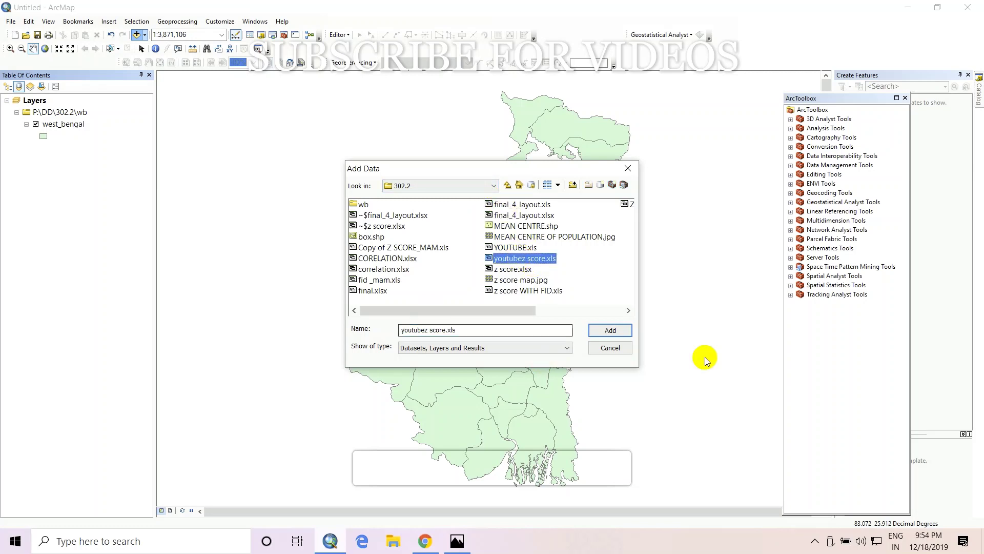
left_click(615, 329)
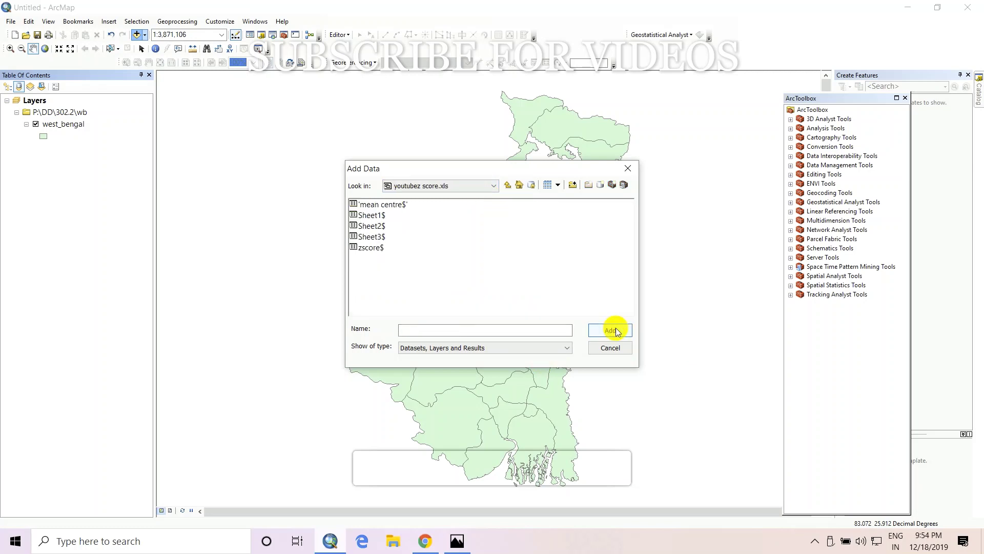
left_click(365, 239)
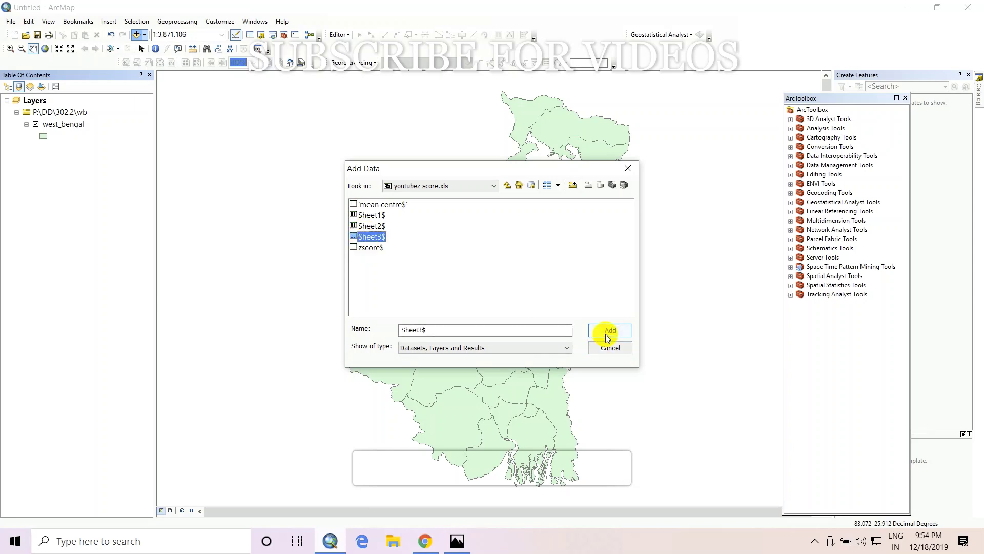
left_click(609, 330)
left_click(57, 201)
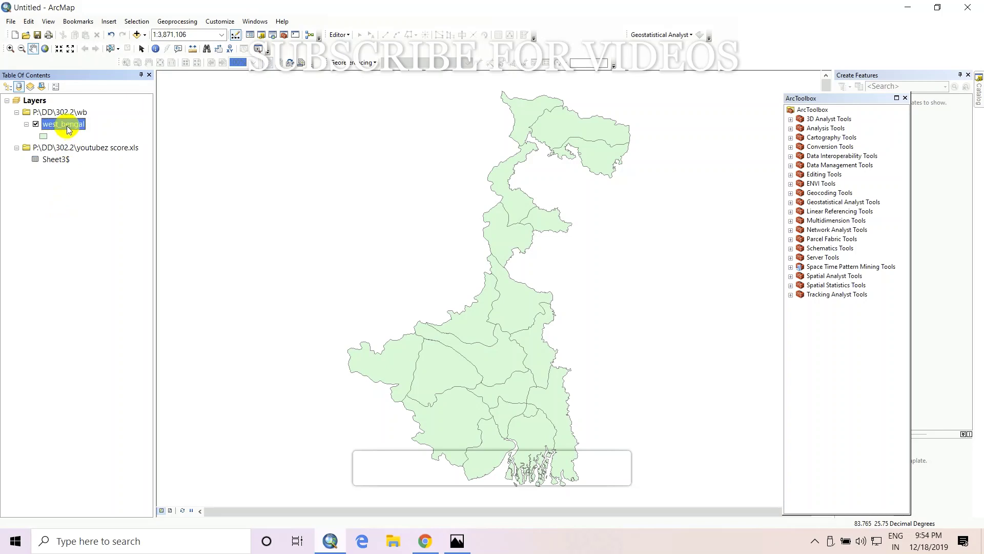
Open and close the west_bengal attribute table to check its fields.
right_click(67, 125)
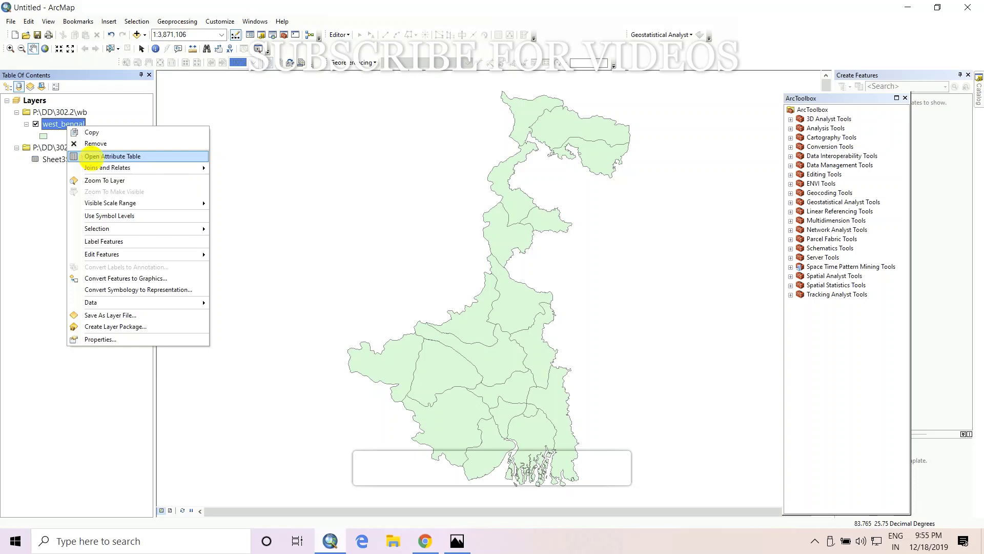
left_click(92, 161)
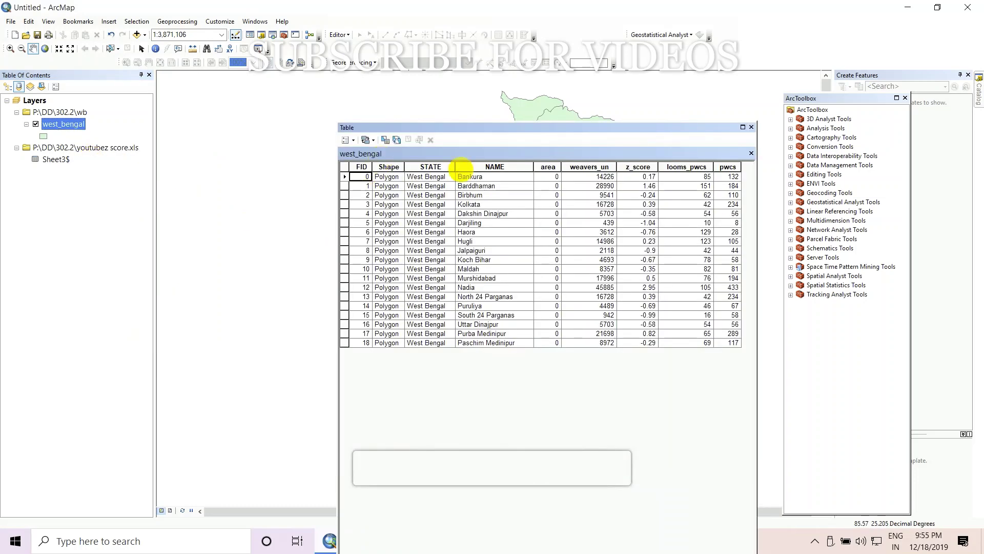
left_click(752, 127)
Check west_bengal's Joins and Relates menu for existing joins, then bring up its layer options.
right_click(80, 123)
mouse_move(119, 163)
mouse_move(246, 199)
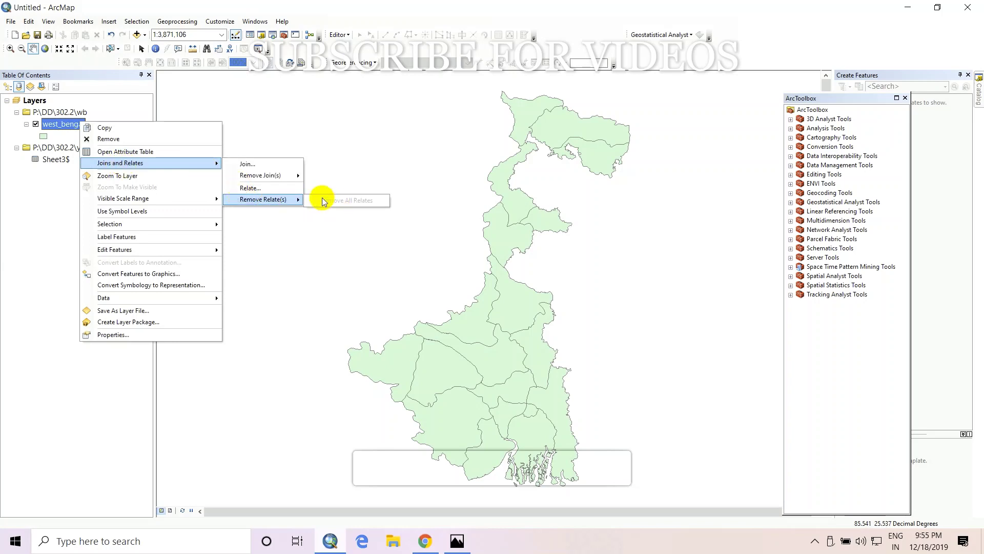
mouse_move(266, 177)
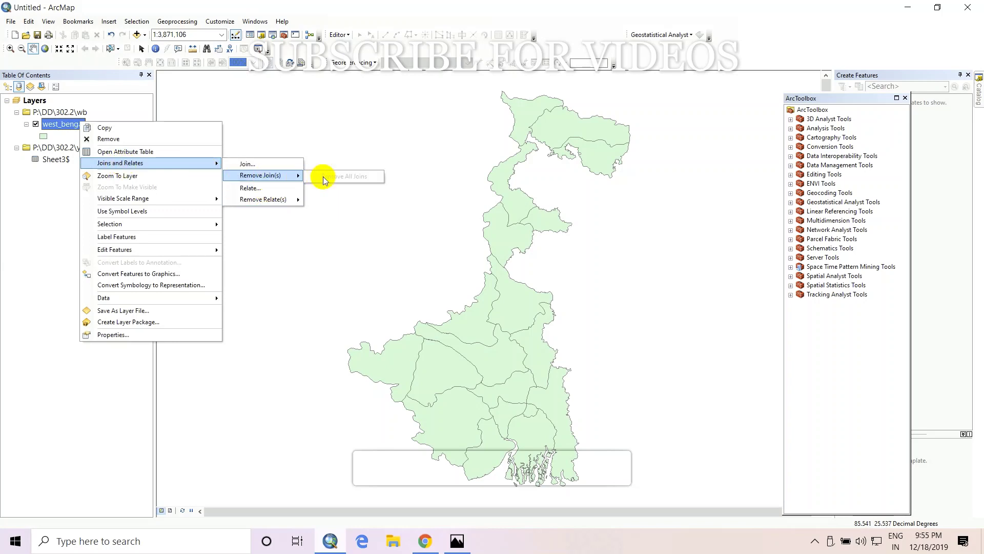
left_click(179, 153)
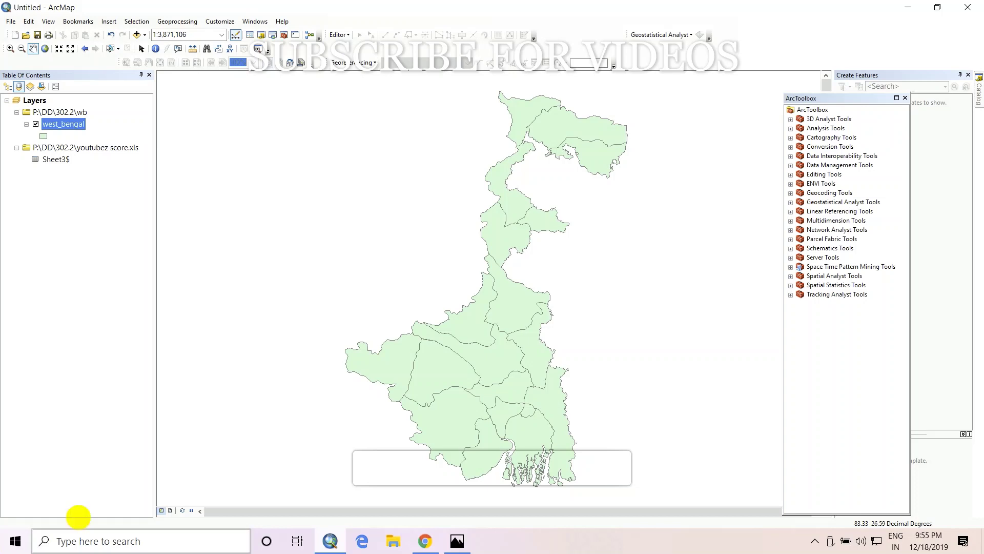
right_click(60, 125)
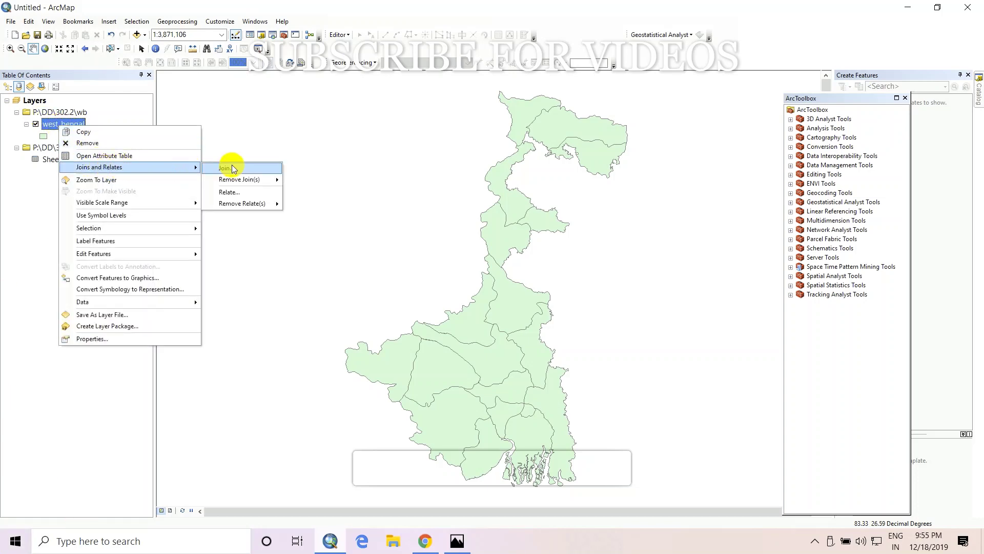
left_click(232, 168)
left_click(500, 181)
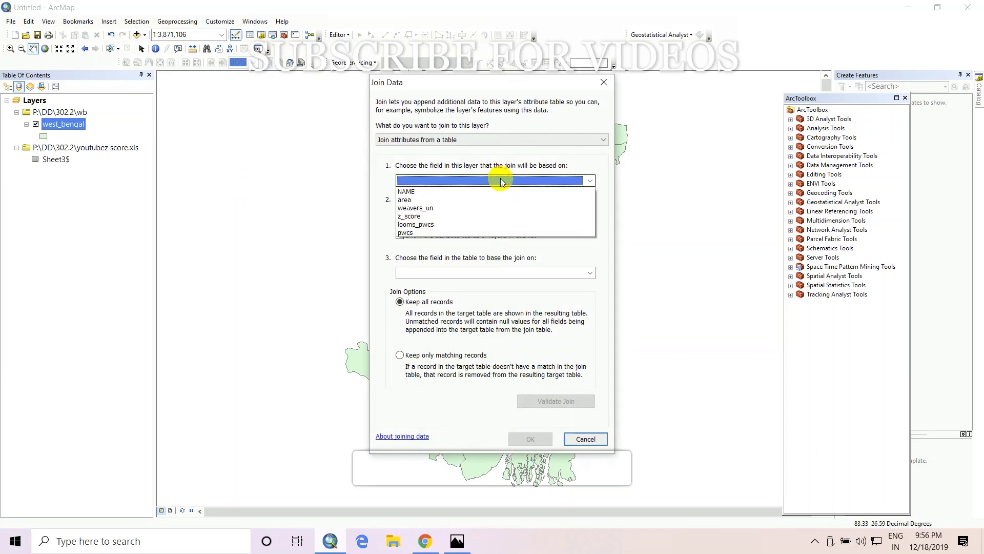
left_click(461, 194)
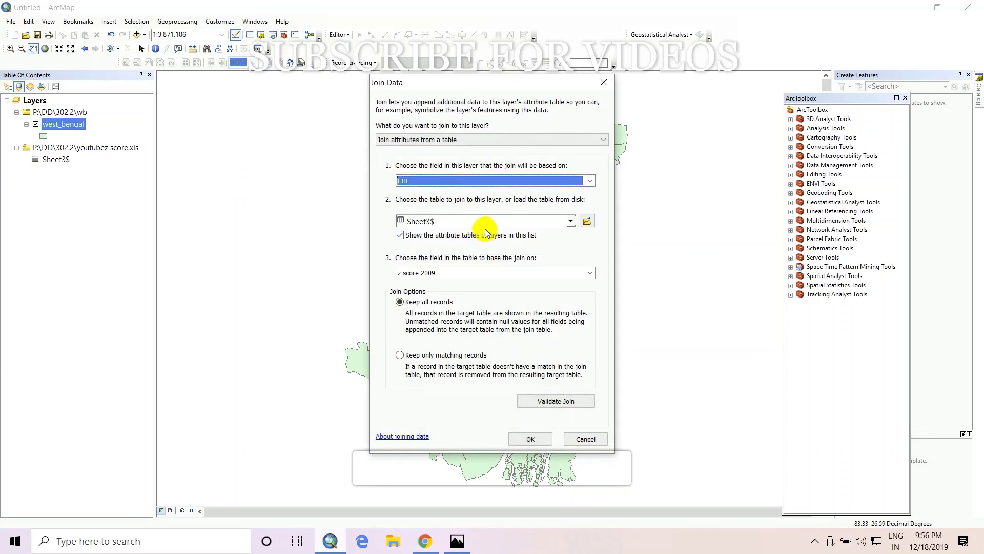
left_click(475, 274)
left_click(442, 299)
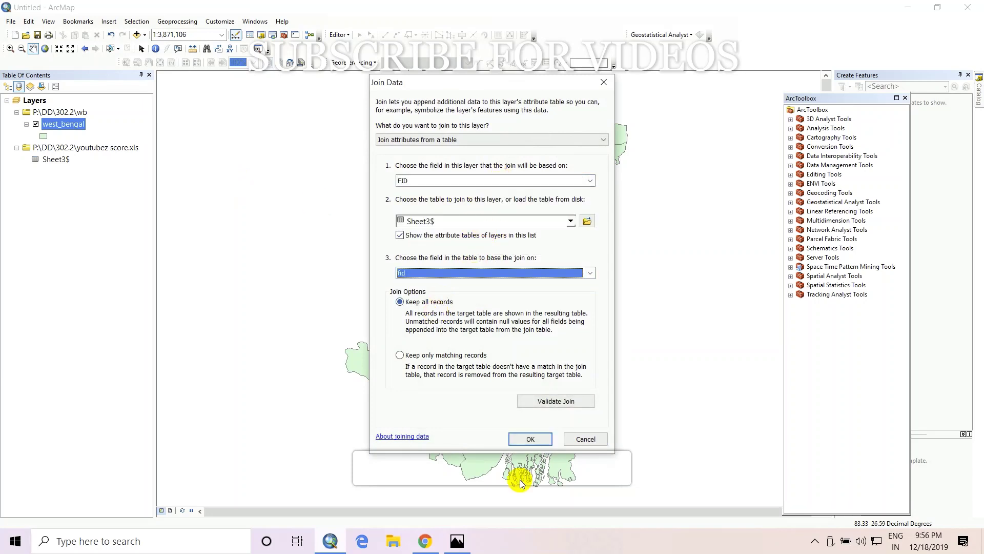
left_click(524, 438)
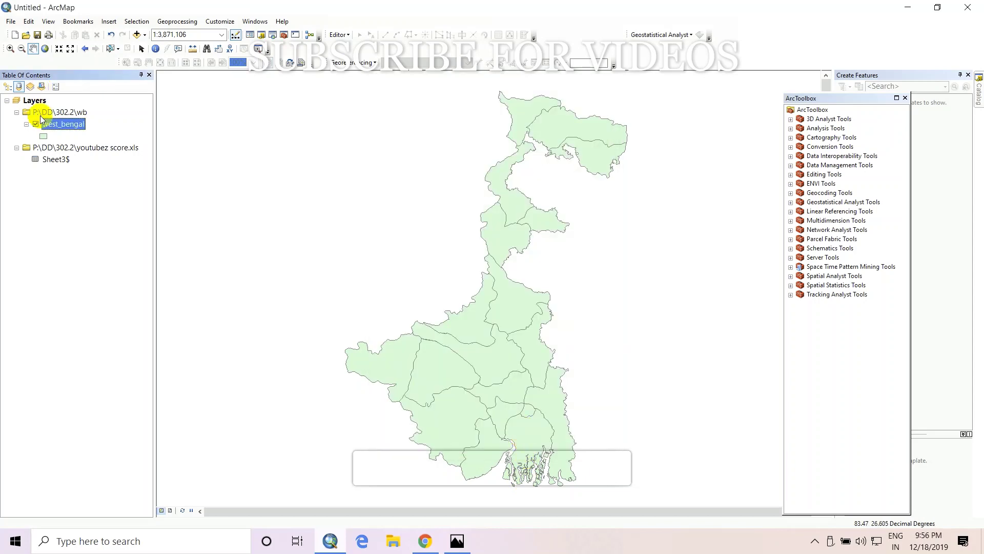
right_click(46, 124)
left_click(100, 152)
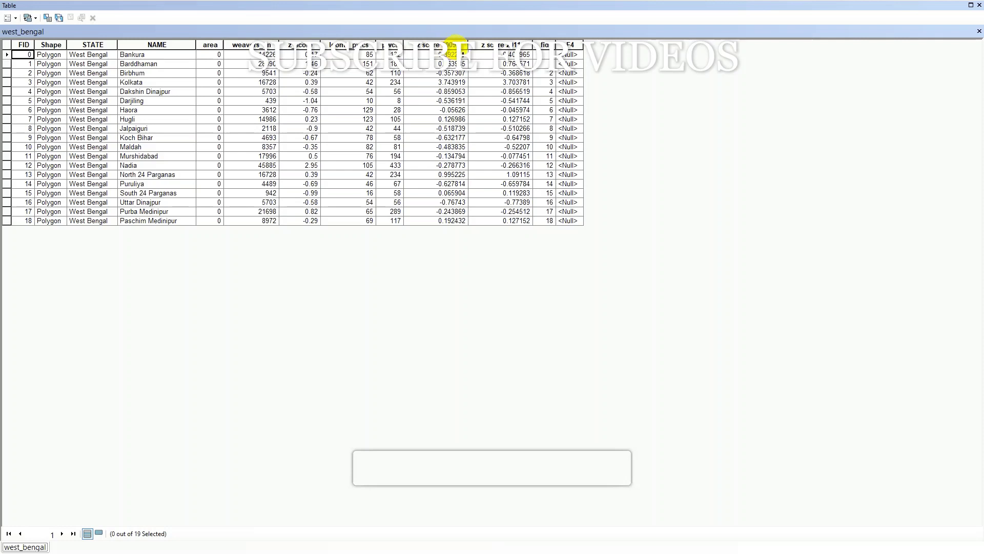
left_click(451, 45)
left_click(487, 45)
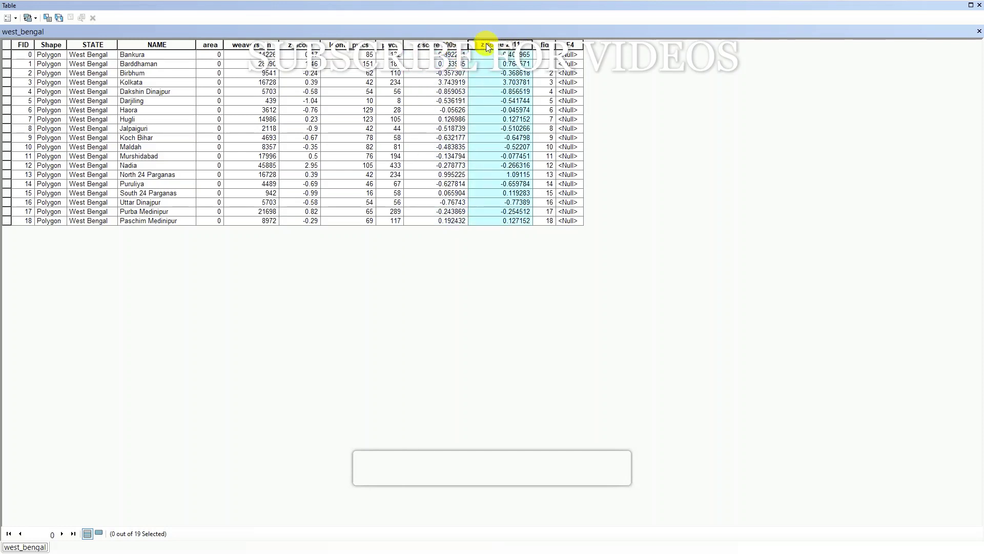
left_click(7, 44)
left_click(979, 5)
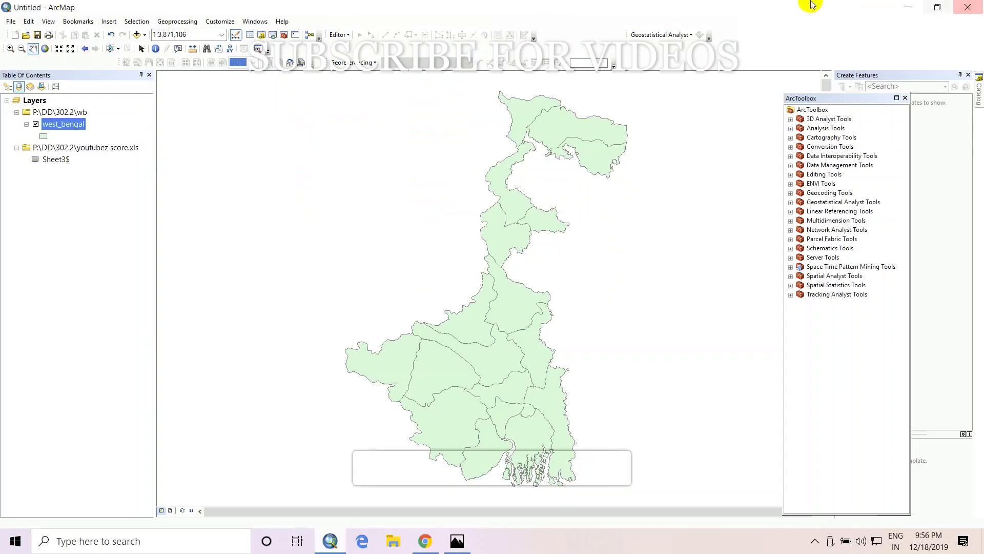
Switch west_bengal's symbology to Quantities > Graduated colors in Layer Properties.
right_click(63, 122)
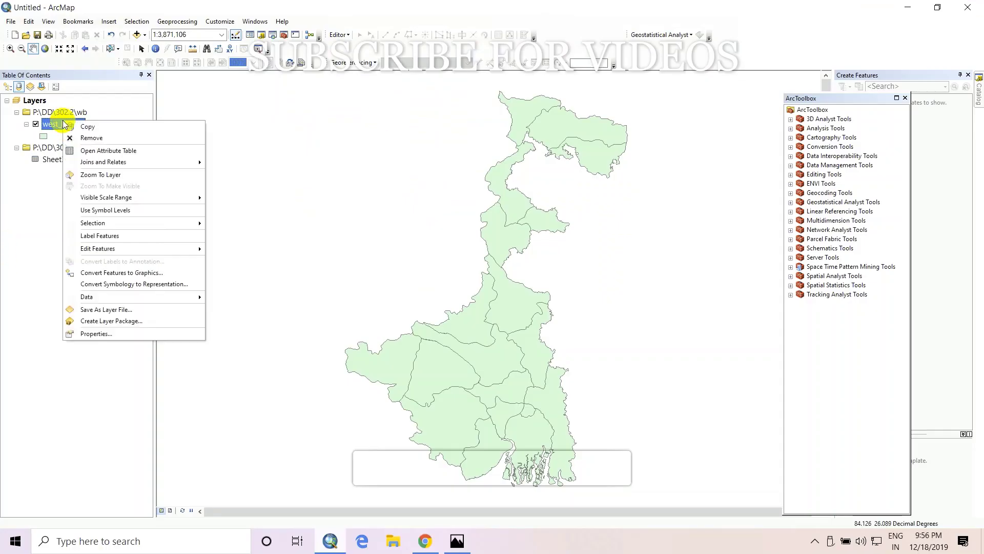
left_click(123, 334)
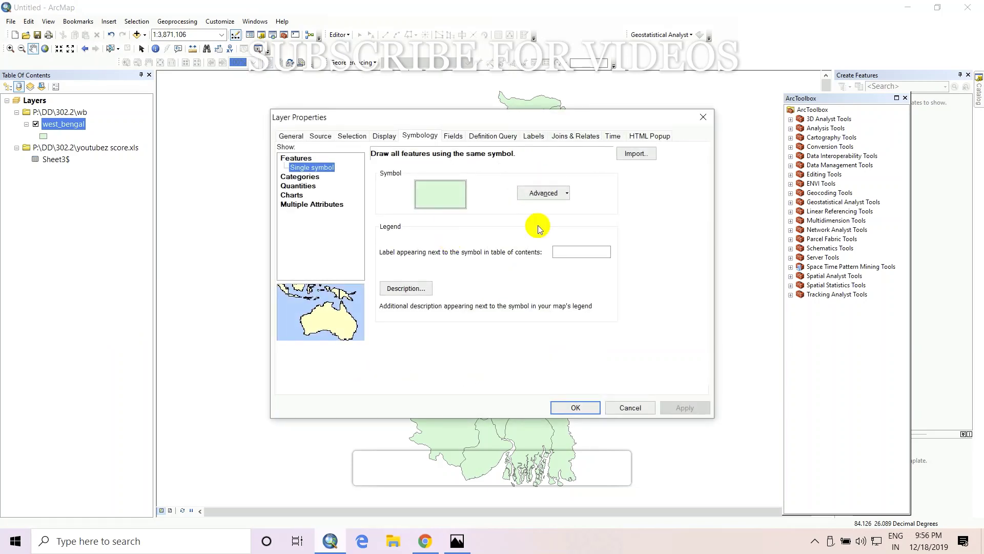
left_click(420, 135)
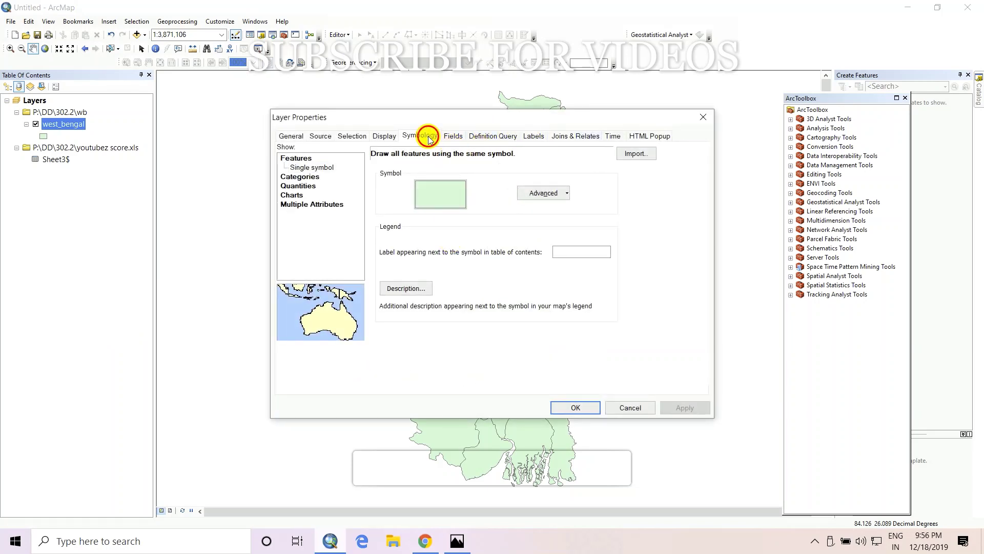
left_click(306, 187)
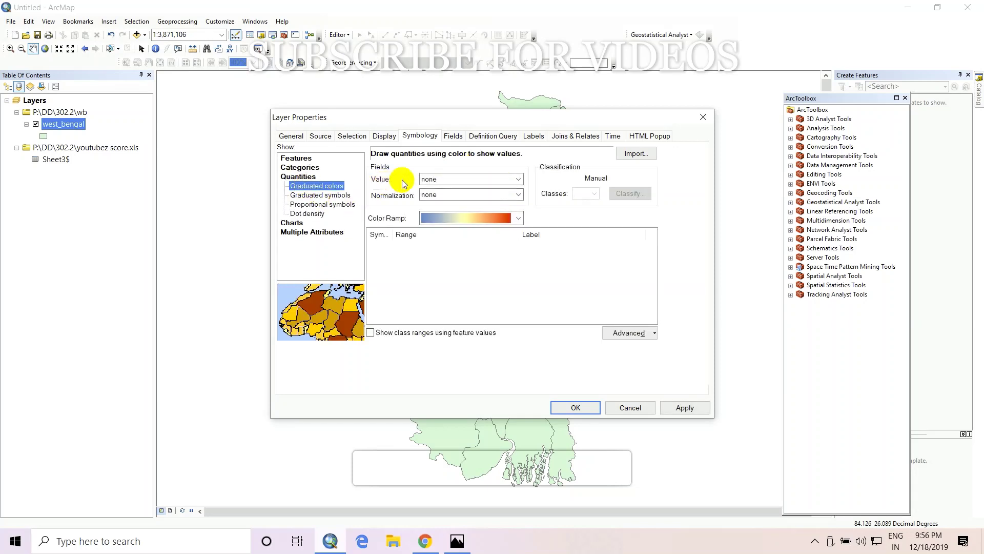
Map the z score 2009 field in 4 classes and bring up the Classify settings.
left_click(434, 179)
left_click(433, 240)
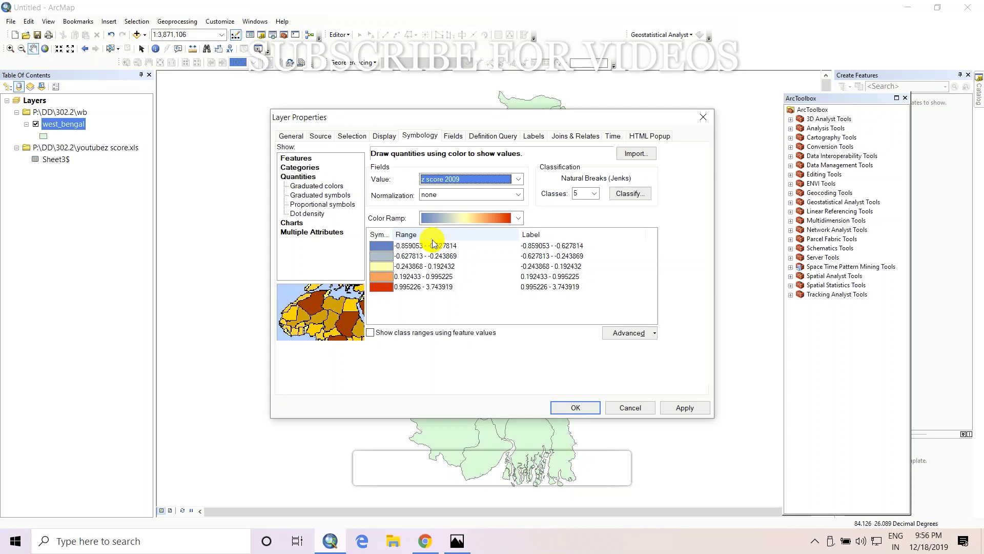
left_click(593, 193)
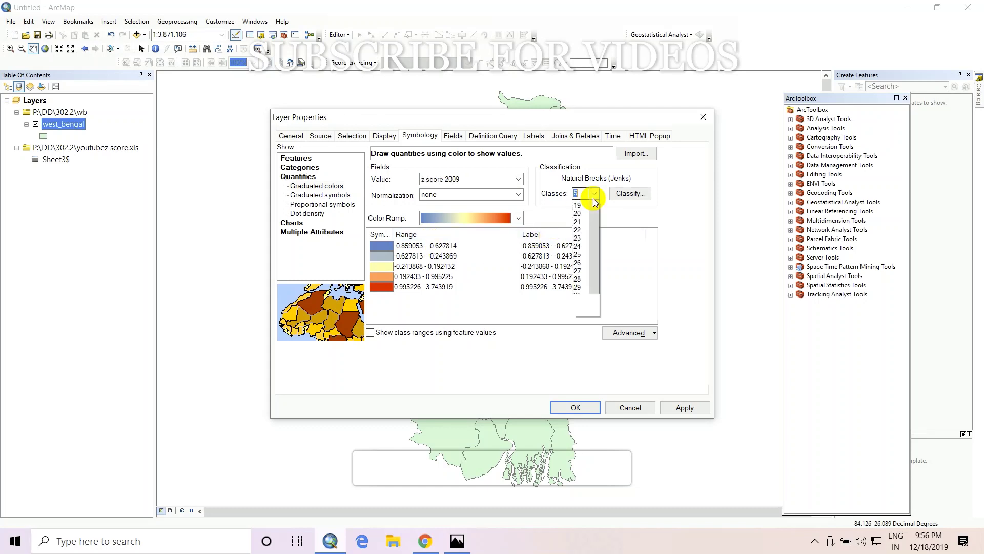
left_click(576, 212)
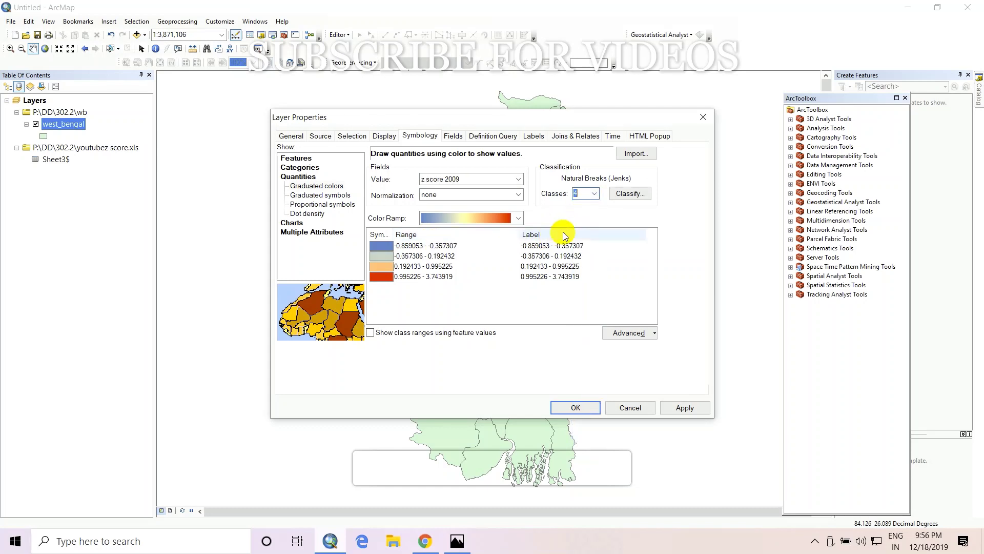
left_click(626, 195)
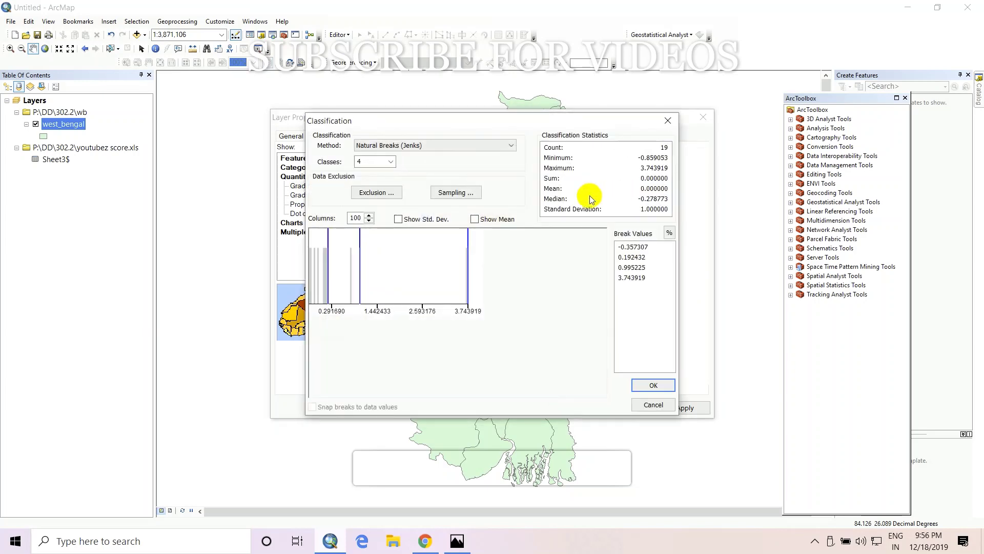
Use Manual classification with break values -0.5, 0, 0.5 and 3.743919, and accept them.
left_click(405, 146)
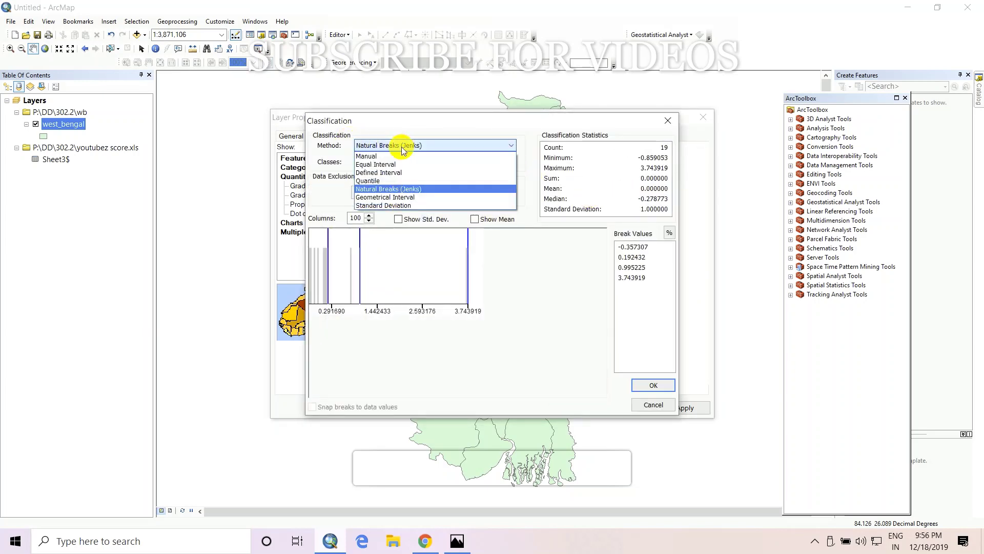
left_click(389, 157)
left_click(657, 247)
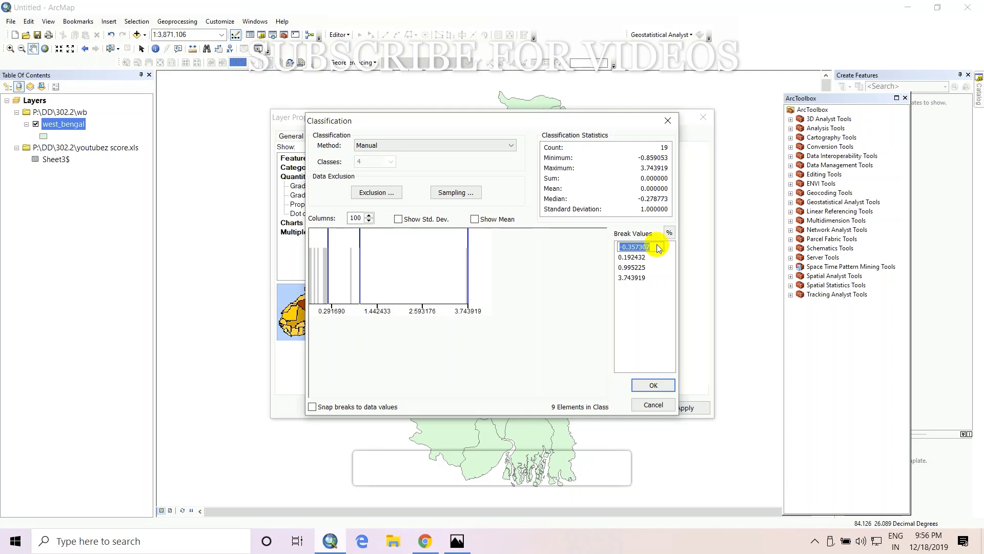
type("-")
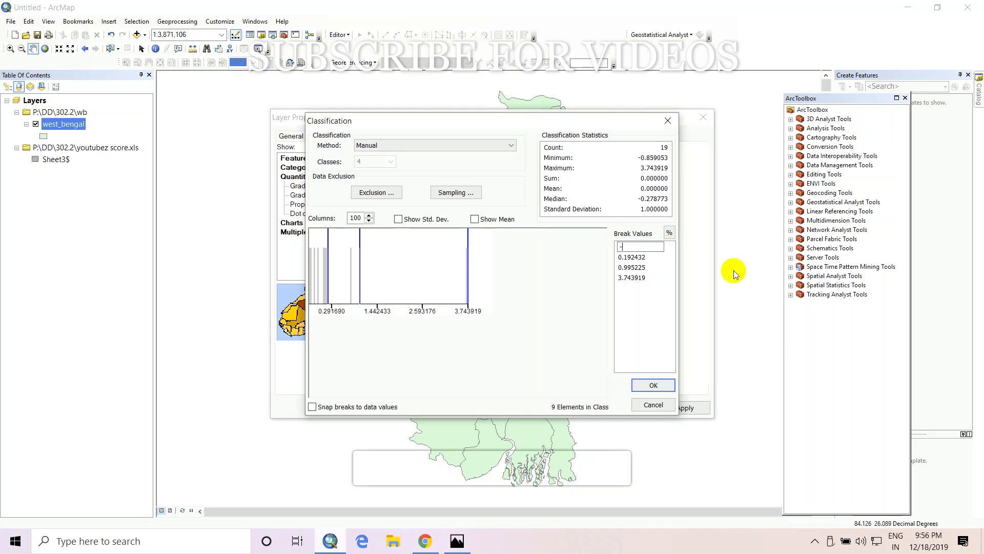
type("0.5000")
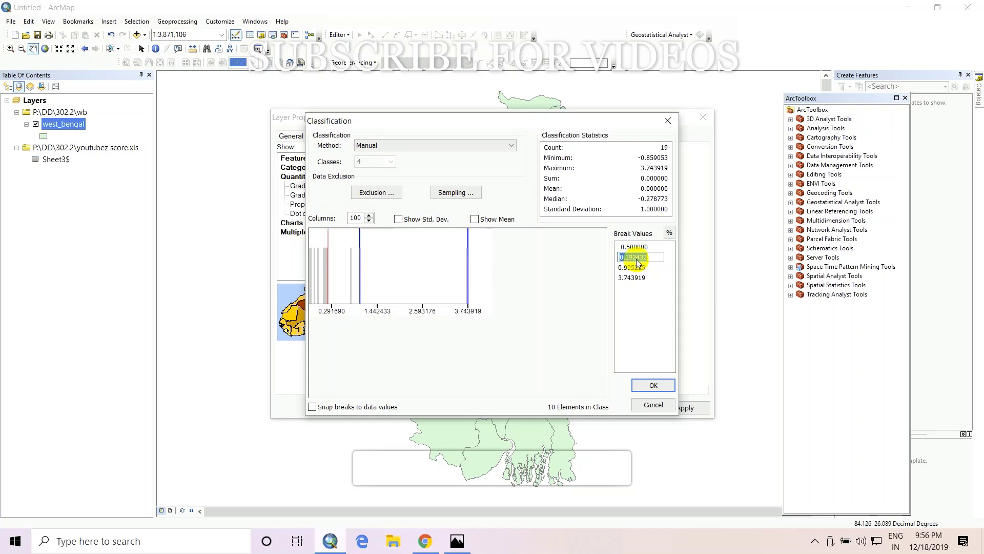
type("0.000")
key("Return")
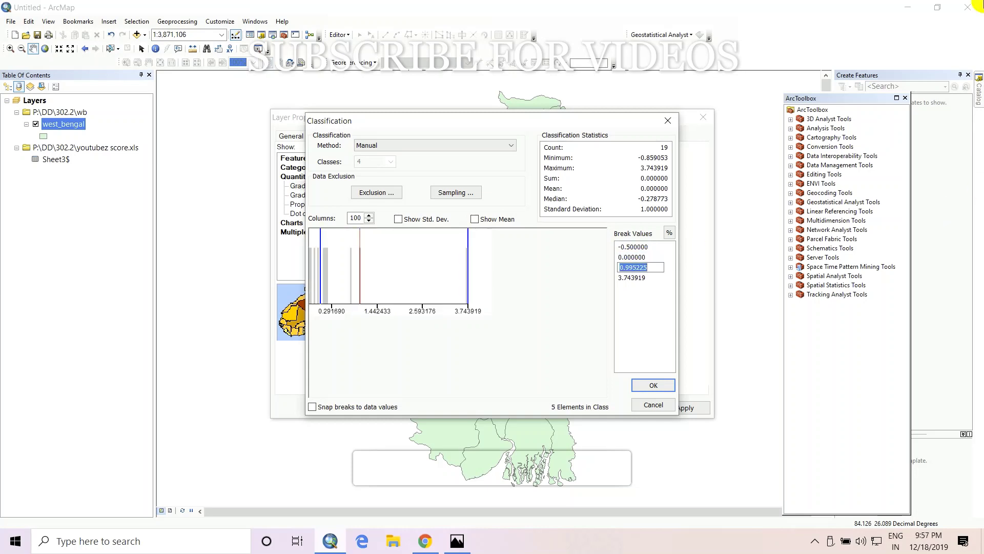
type("0.5000")
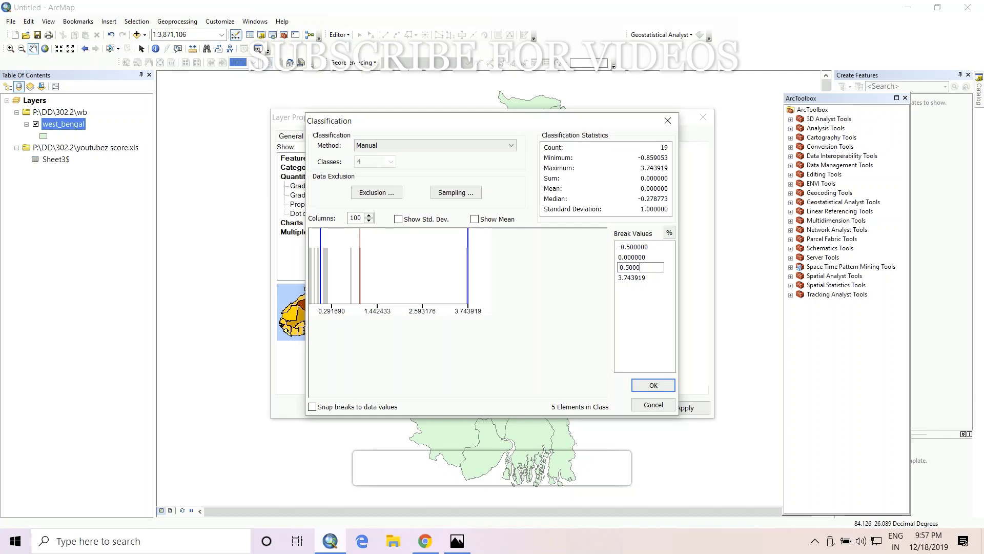
key("Return")
type("3")
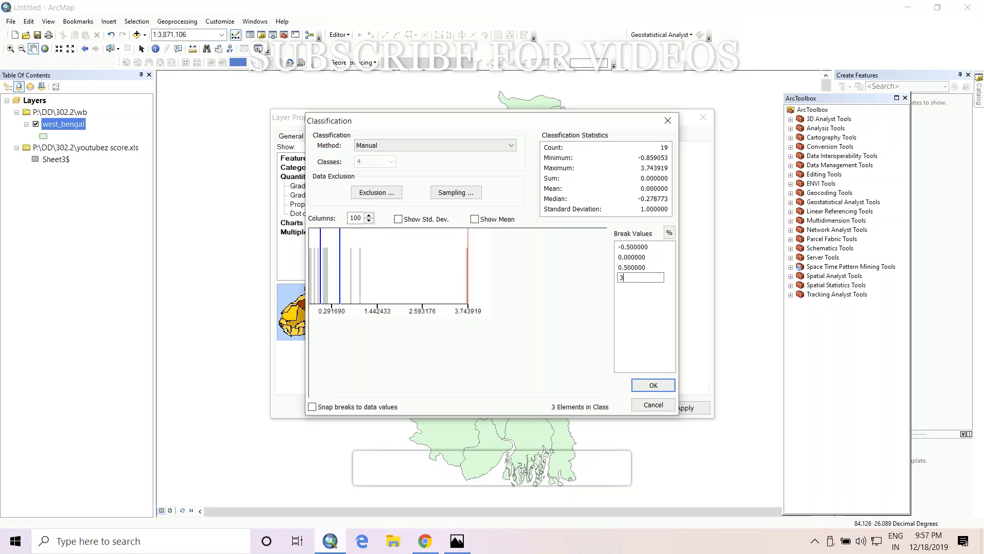
type(".74391")
left_click(663, 385)
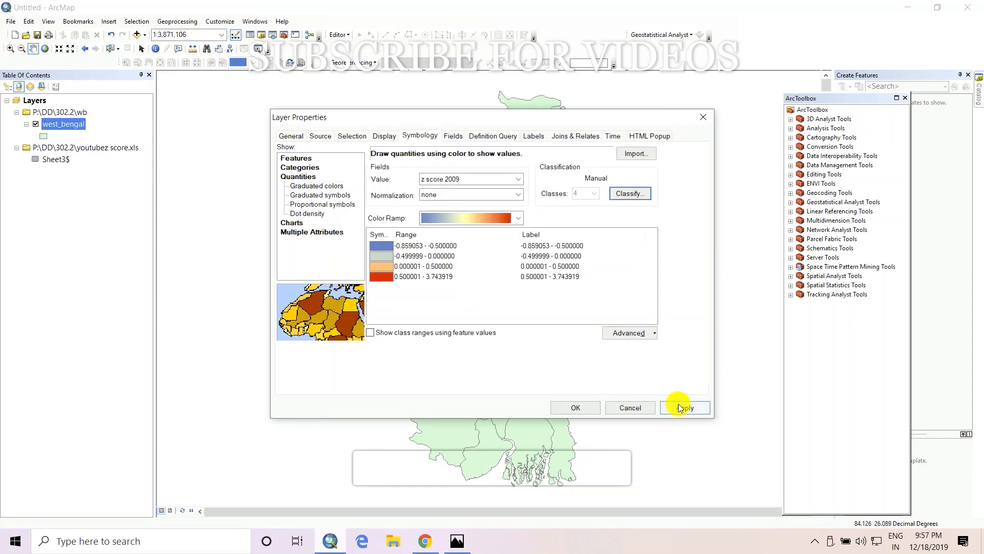
Apply the four z score 2009 classes, then reopen the west_bengal properties to check the class labels.
left_click(678, 405)
left_click(590, 408)
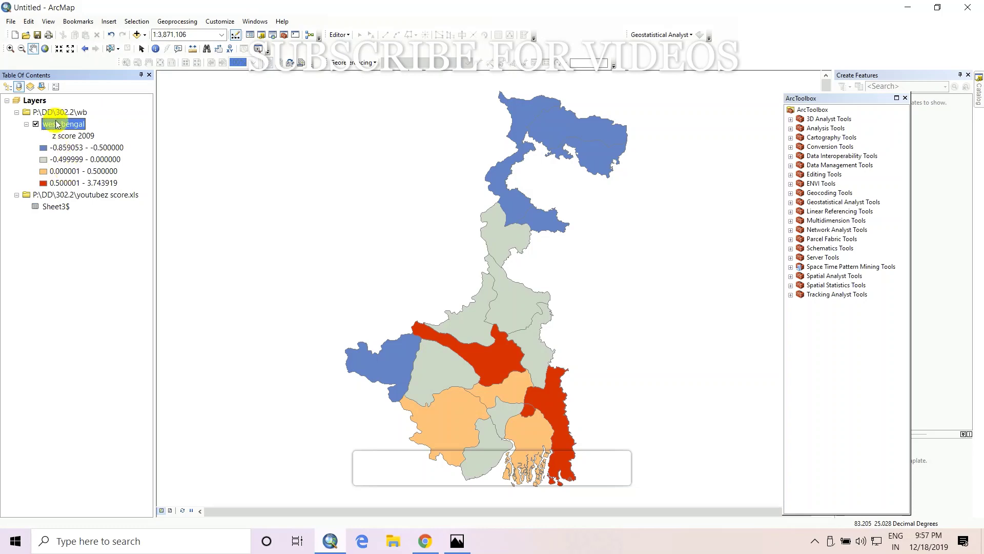
right_click(57, 124)
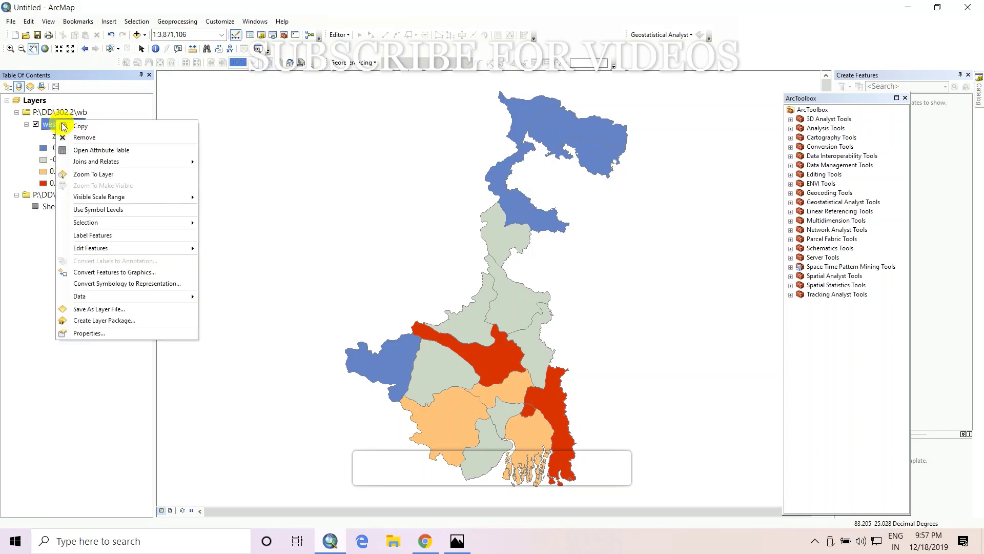
left_click(89, 330)
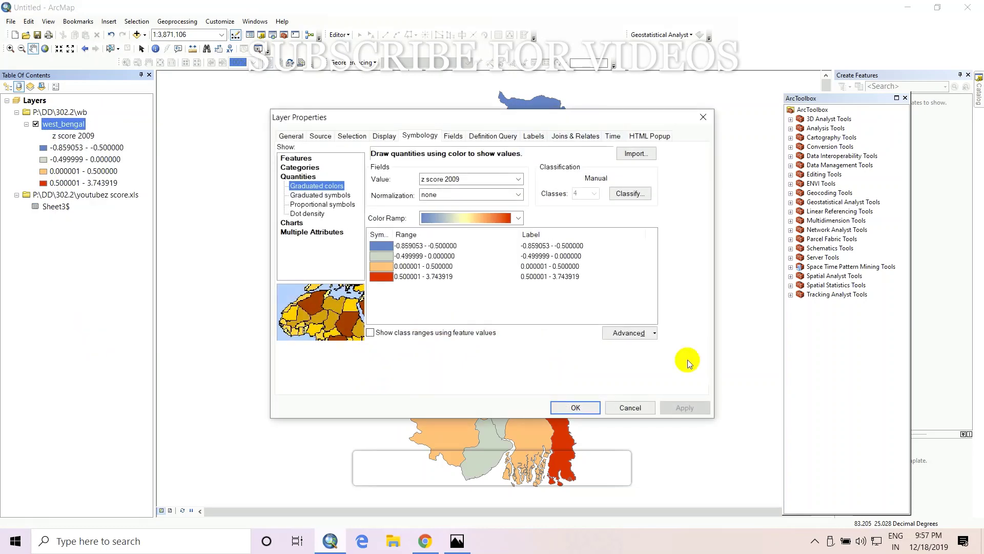
left_click(556, 247)
left_click(557, 247)
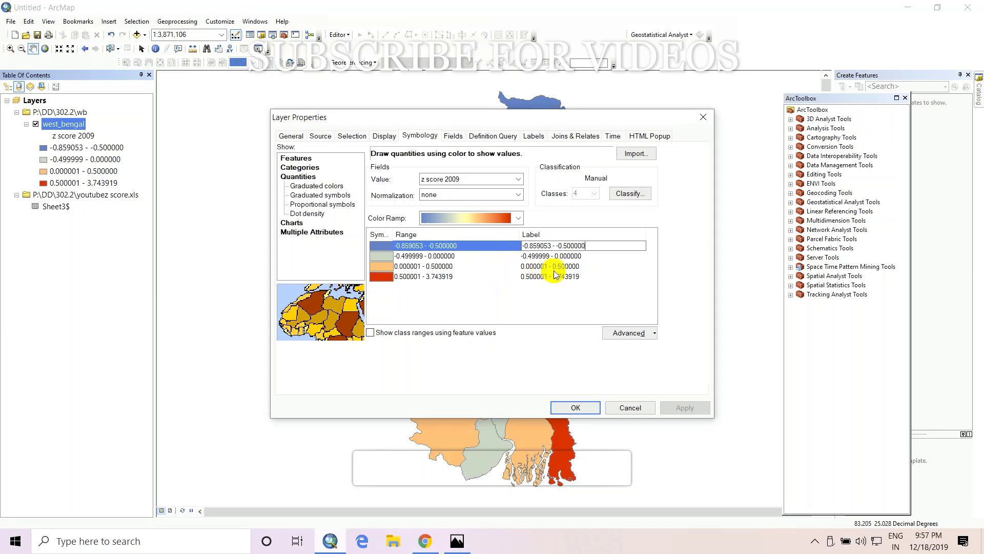
key("Return")
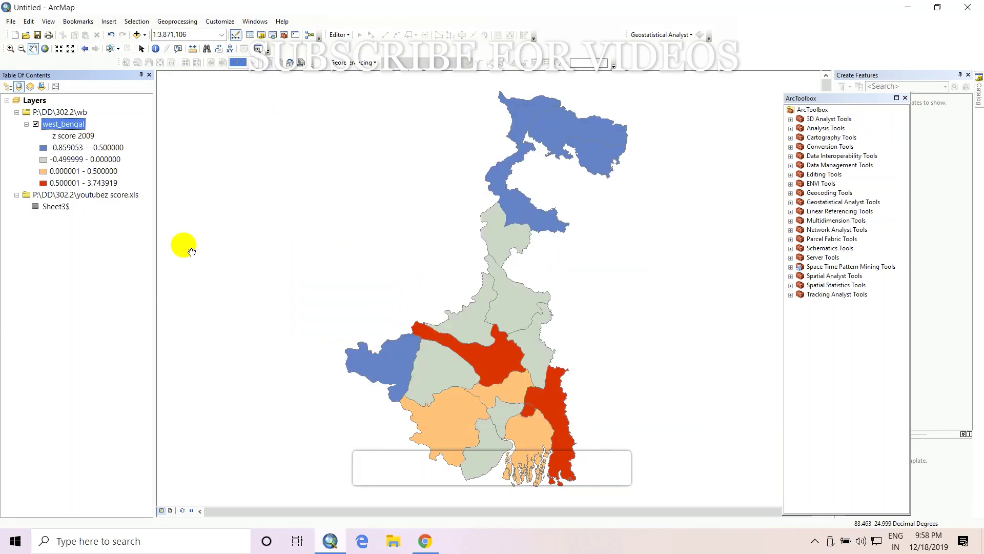
Switch the west_bengal layer's symbology value field to z score 2011 and apply it.
right_click(68, 125)
left_click(115, 337)
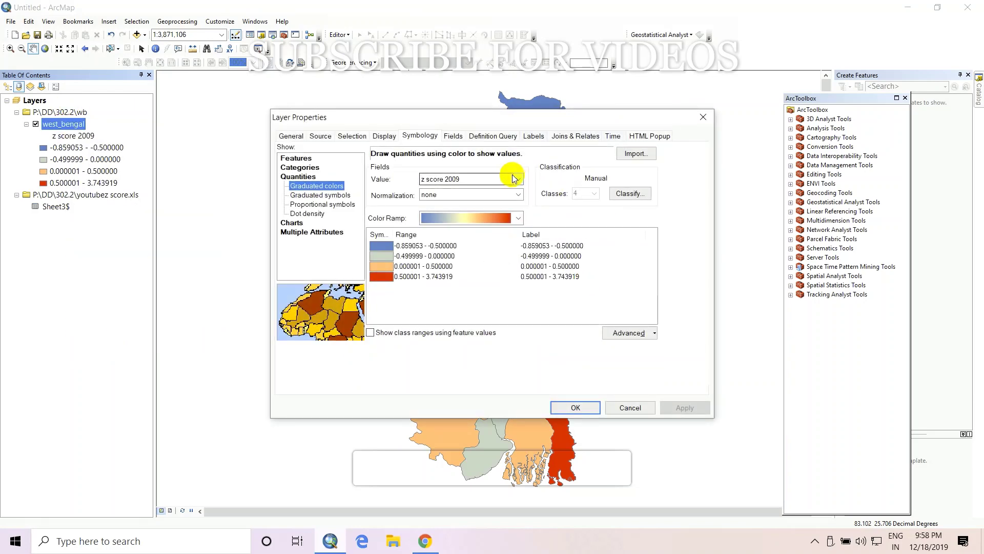
left_click(516, 178)
left_click(482, 247)
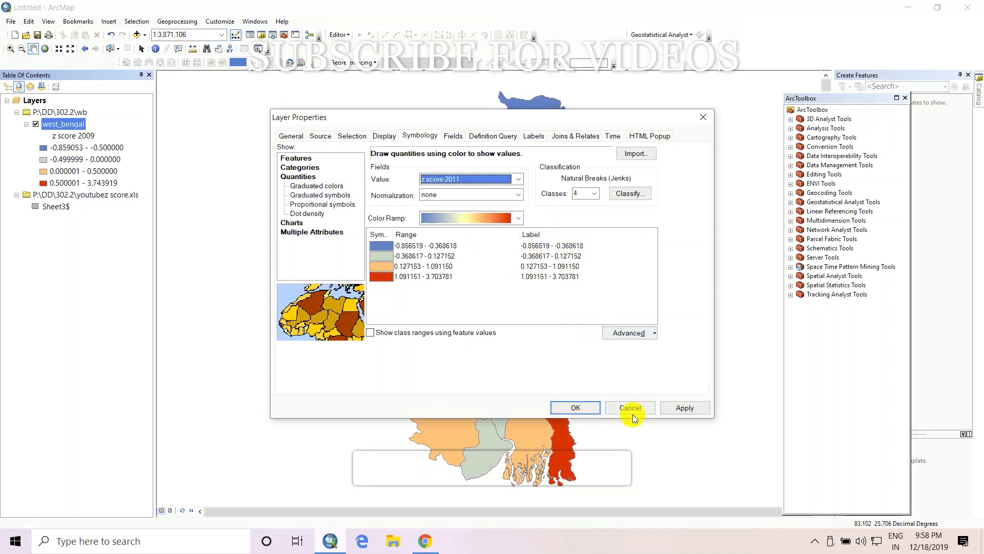
left_click(659, 407)
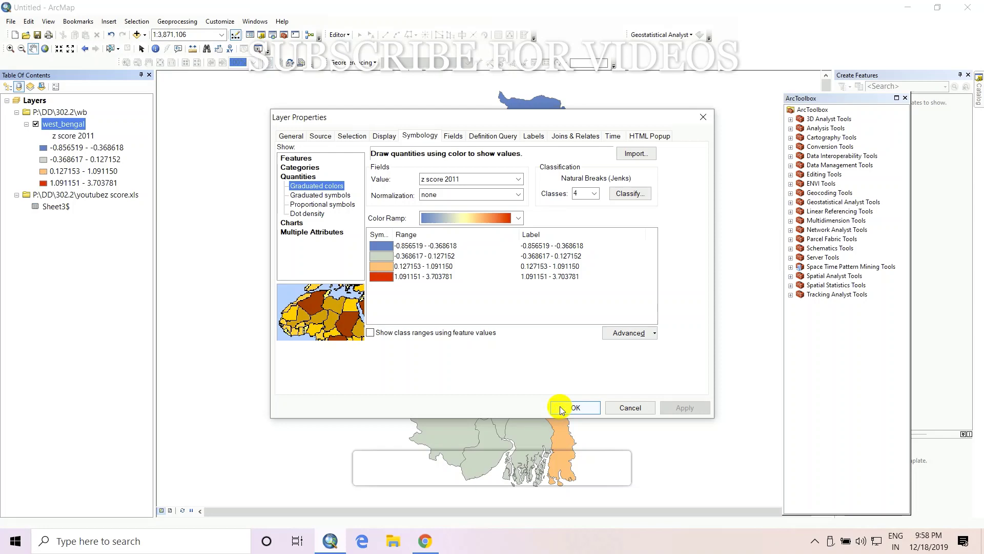
Set manual class breaks at -0.5, 0, 0.5 and 3.743919, then apply and close.
left_click(630, 193)
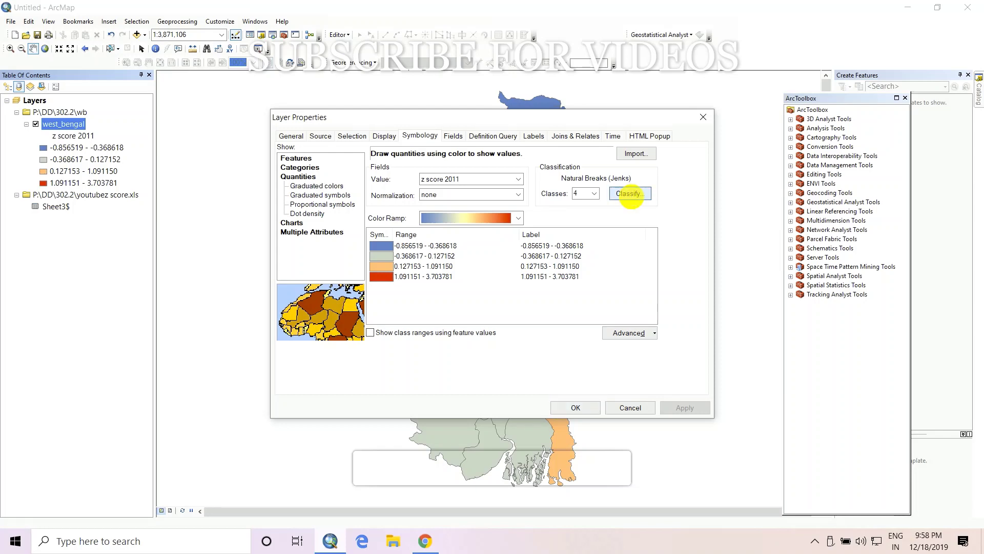
left_click(631, 246)
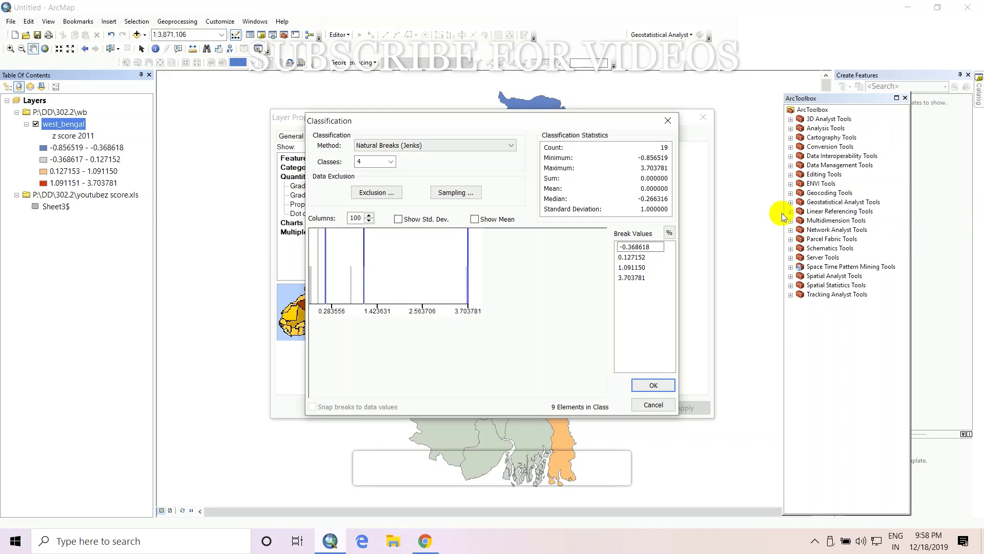
left_click_drag(656, 249, 406, 236)
type("0.5000")
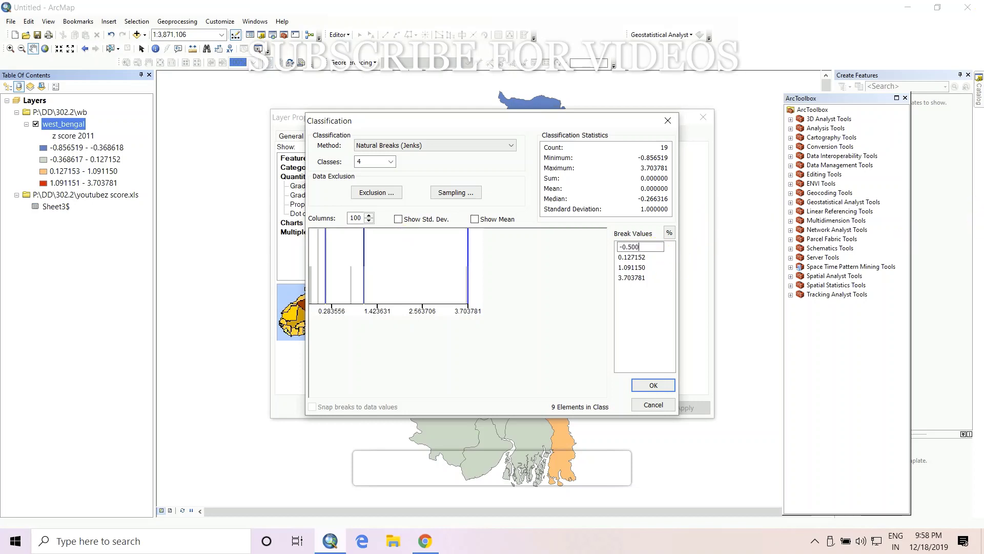
left_click(655, 257)
type("0.0")
key("Return")
type("0")
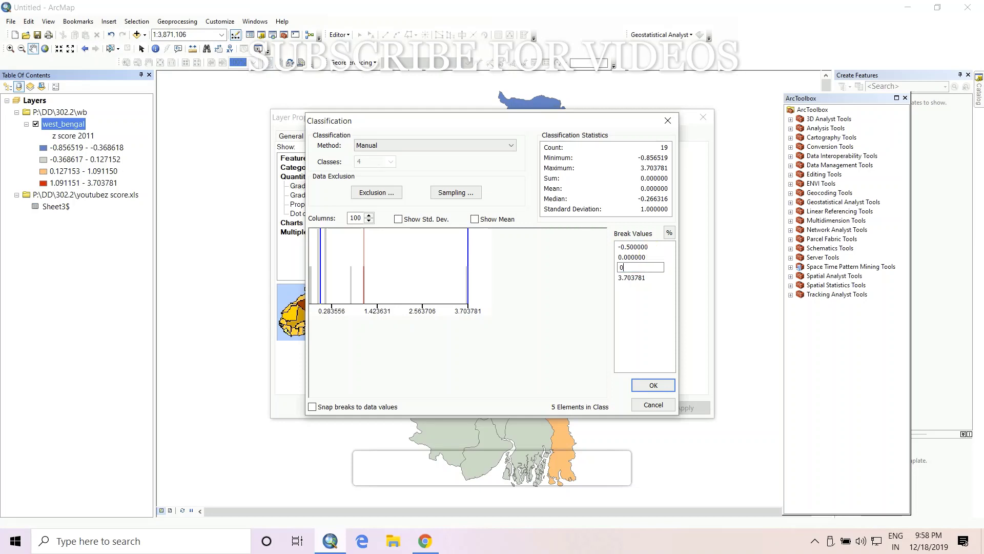
type("5000")
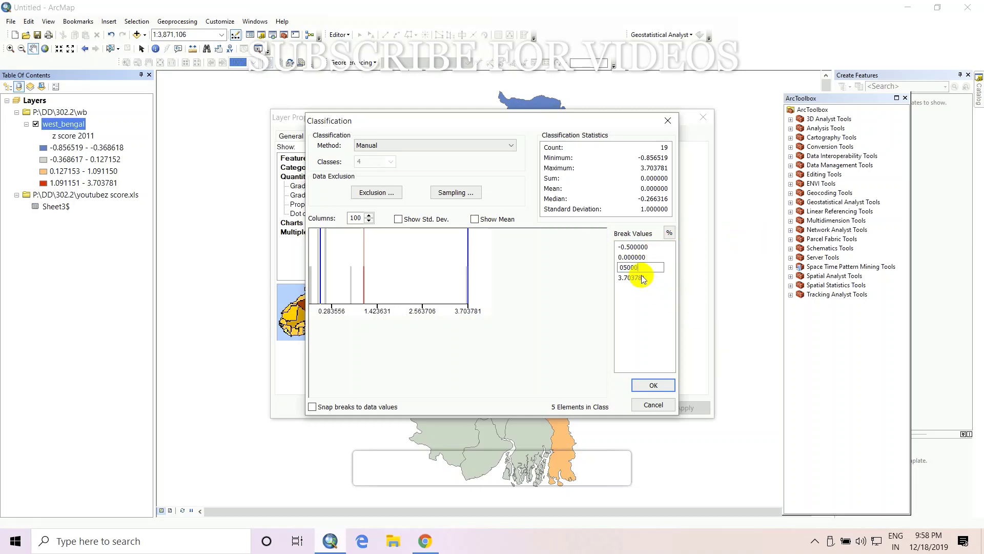
type(".")
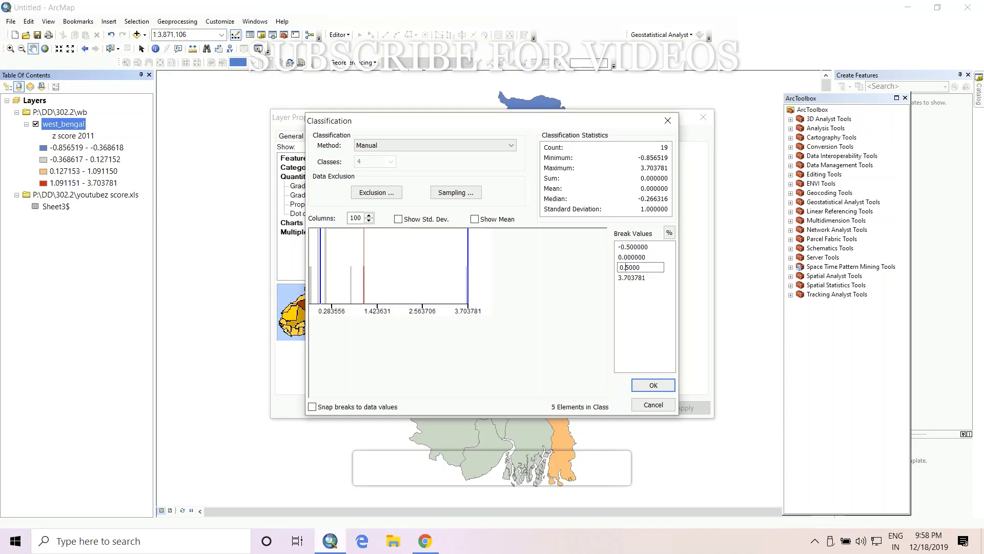
left_click(634, 277)
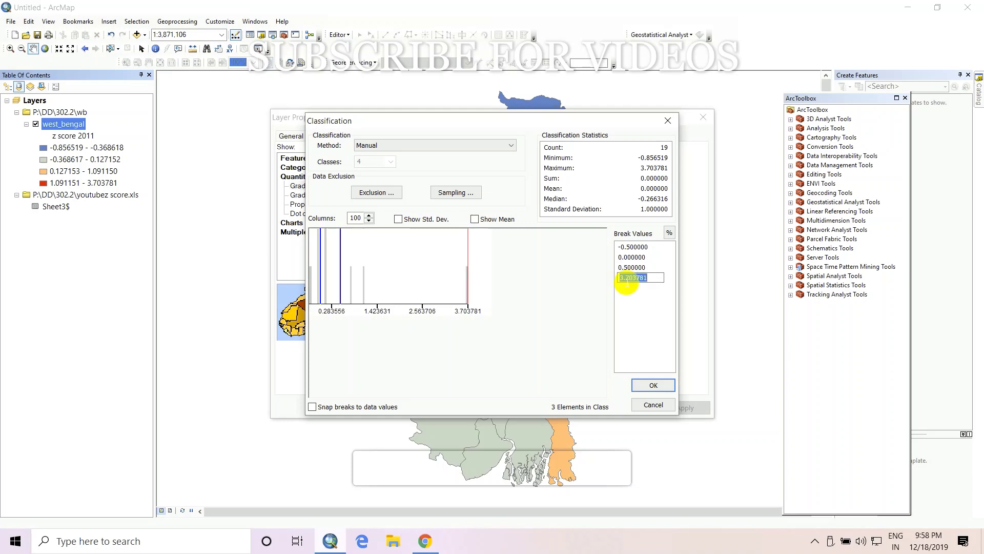
type("3.743919")
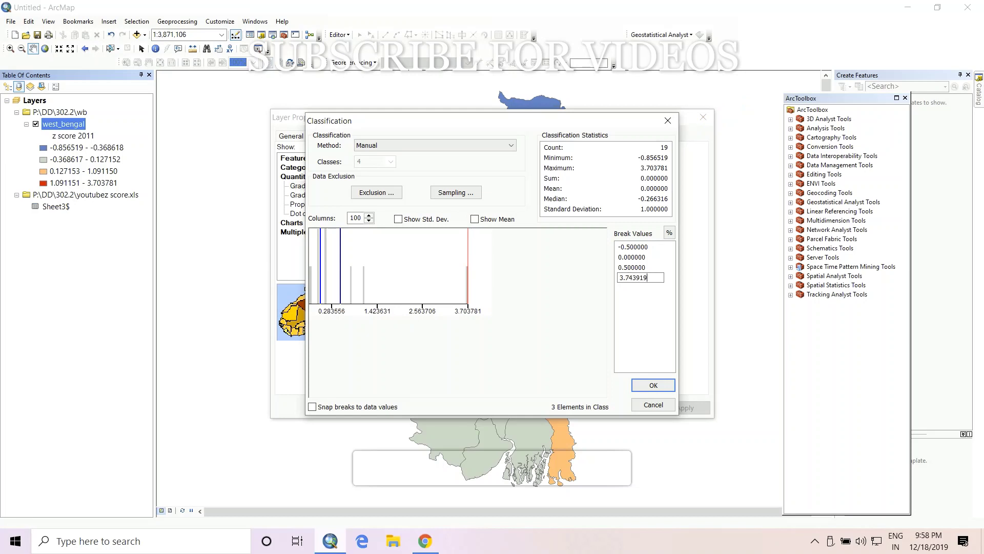
left_click(654, 388)
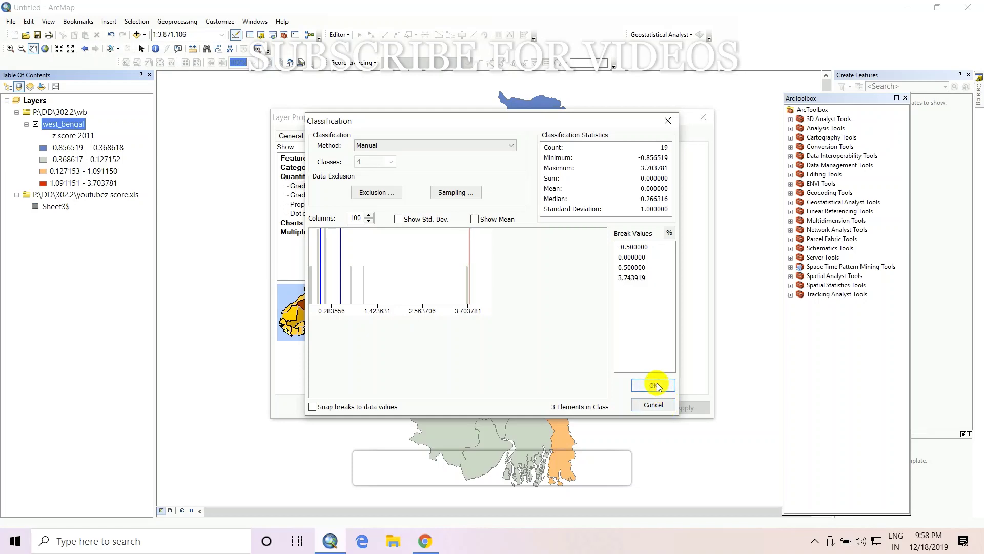
left_click(679, 405)
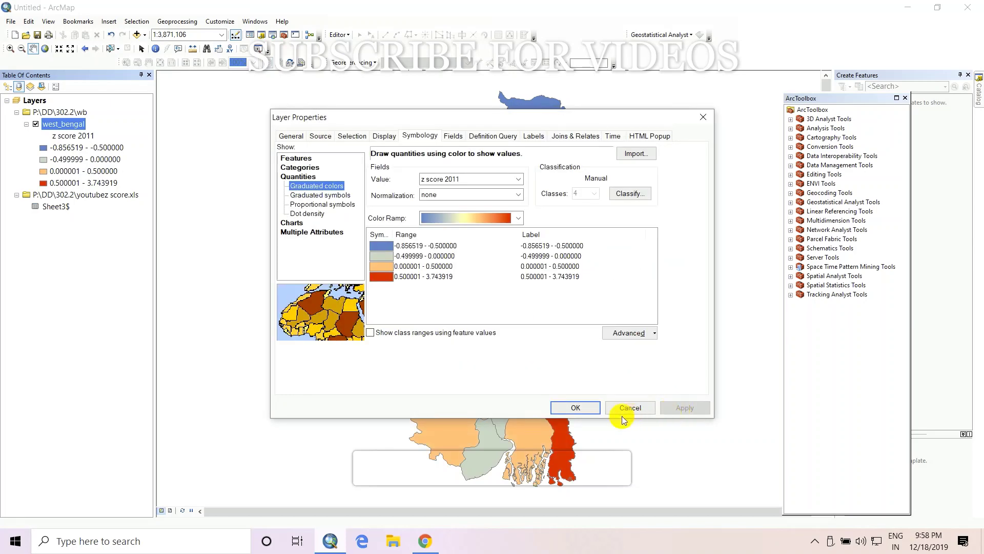
left_click(580, 405)
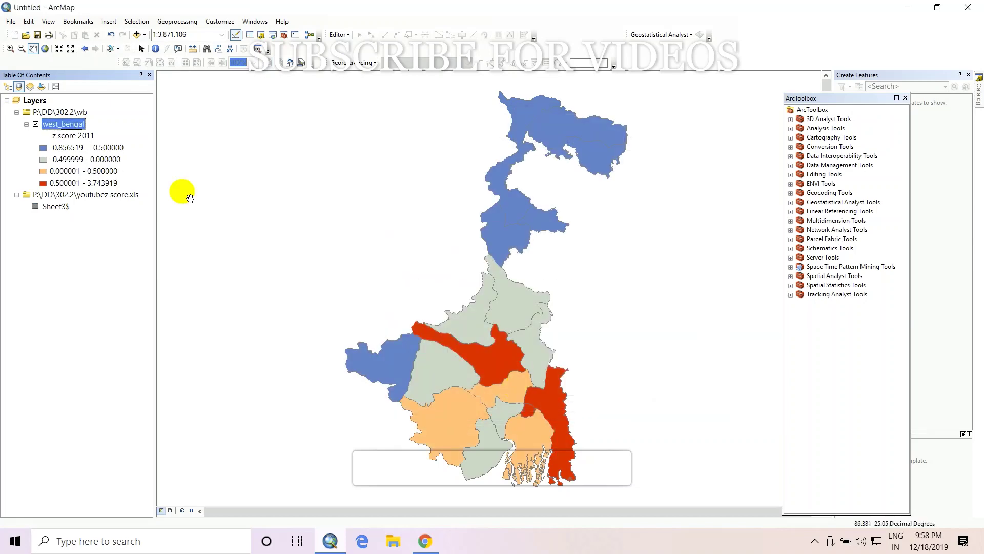
left_click(36, 123)
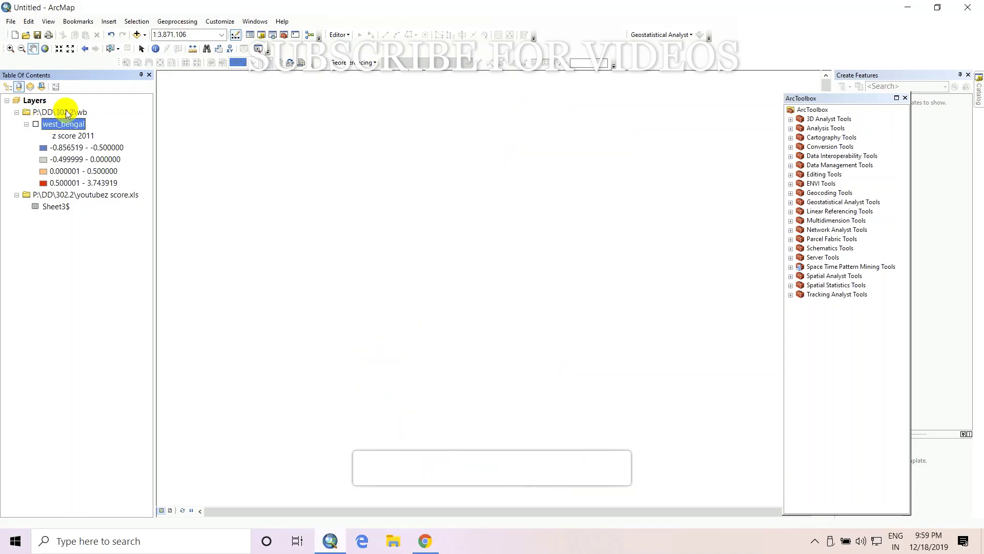
right_click(66, 110)
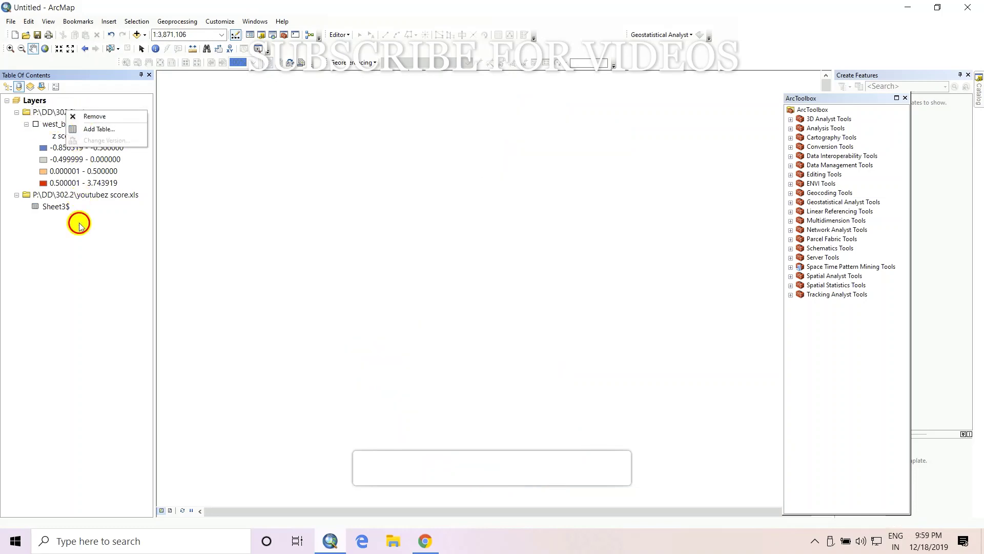
left_click(80, 226)
right_click(62, 124)
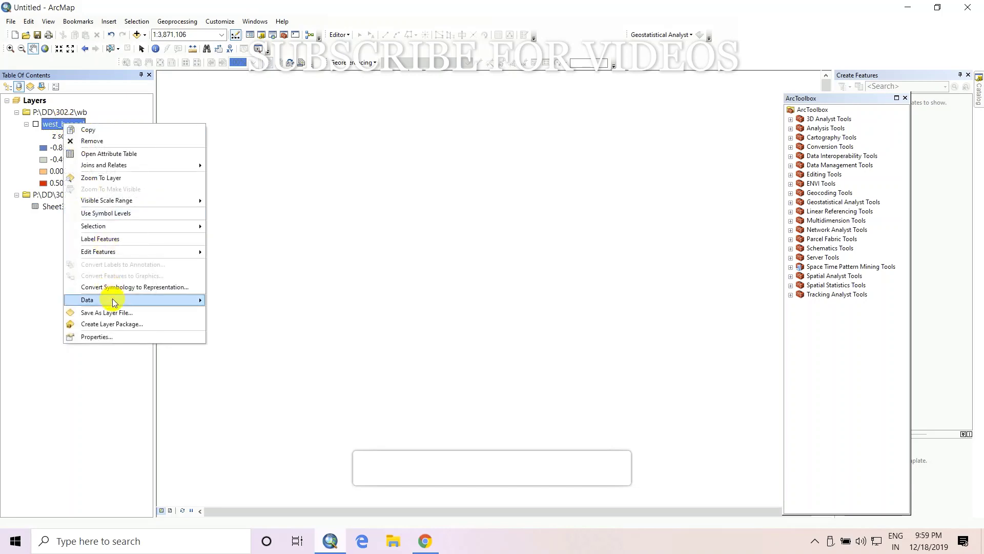
left_click(114, 336)
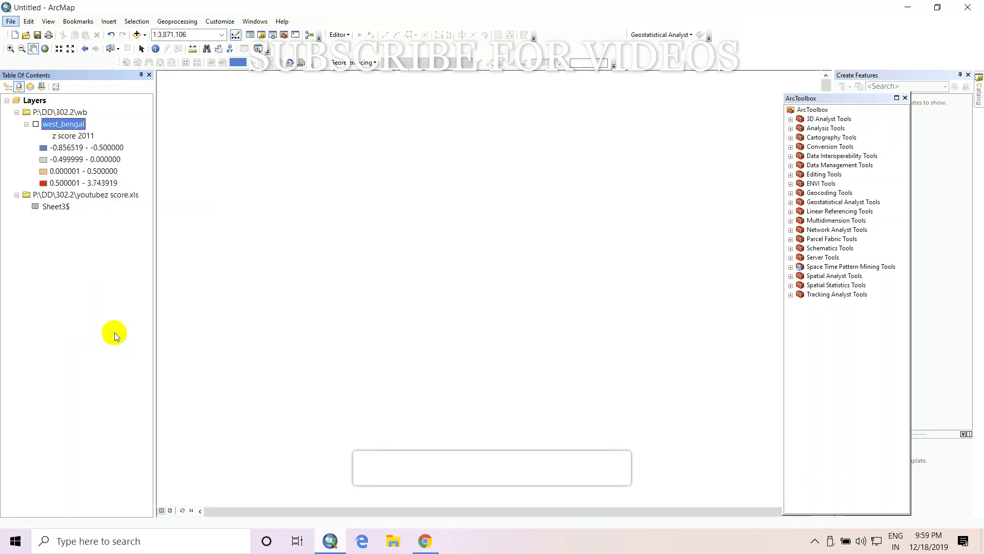
right_click(62, 124)
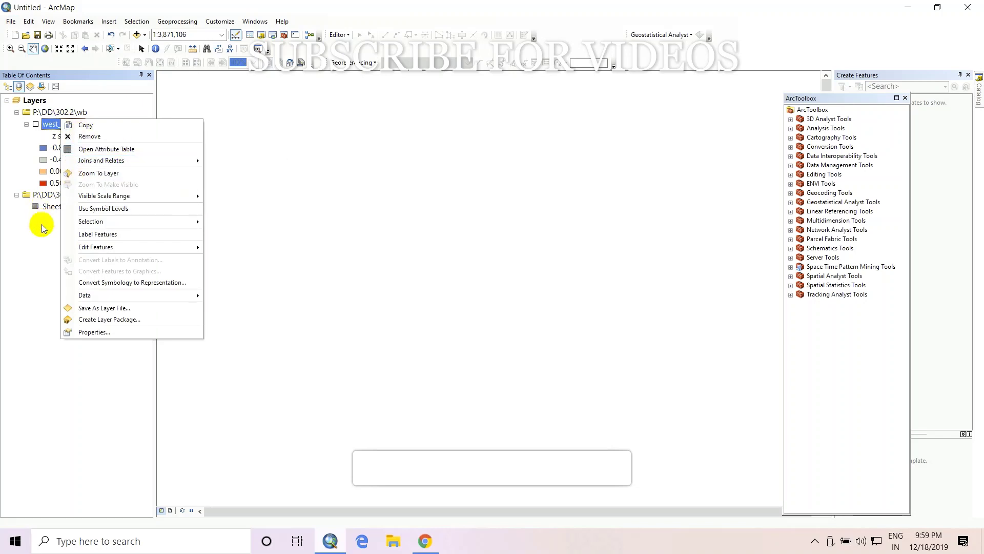
left_click(42, 228)
left_click(35, 123)
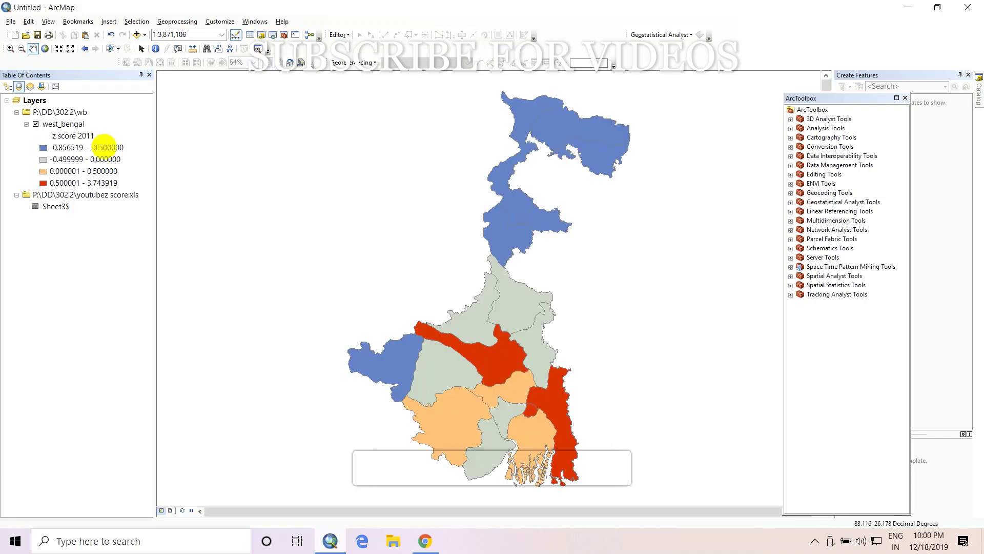
Switch to Layout View and move the map frame toward the page's left.
left_click(49, 21)
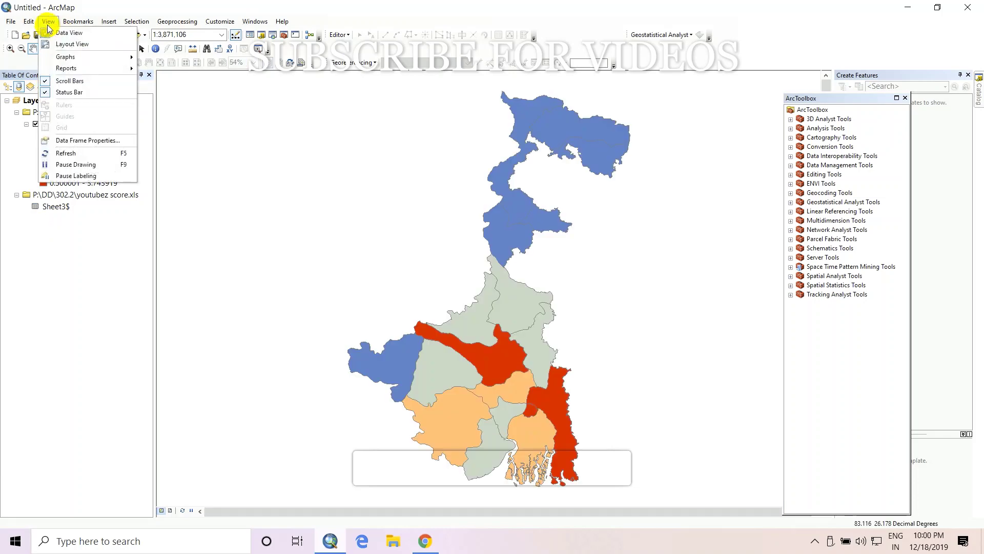
left_click(71, 44)
left_click_drag(615, 302, 455, 256)
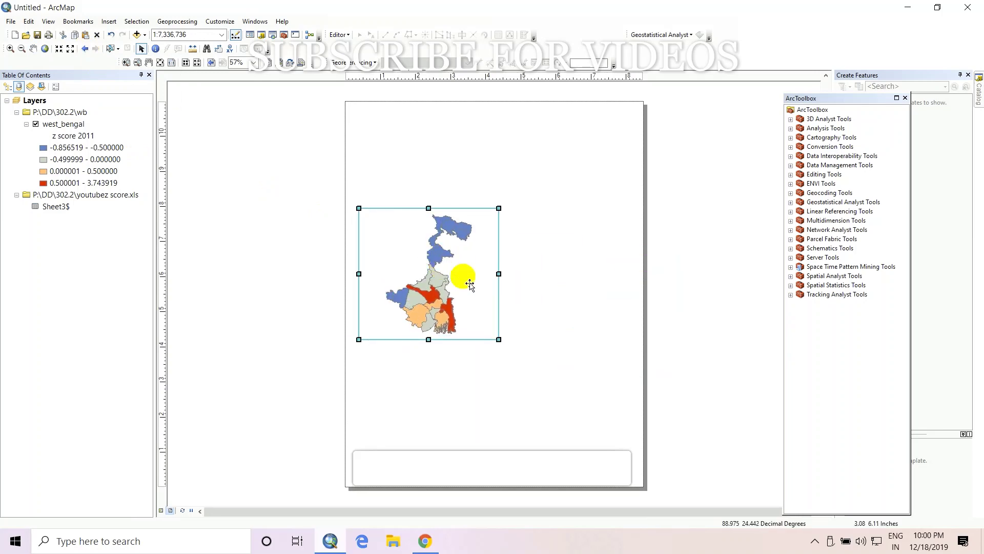
Set the page to Landscape orientation and place the map frame on the left half.
left_click(10, 22)
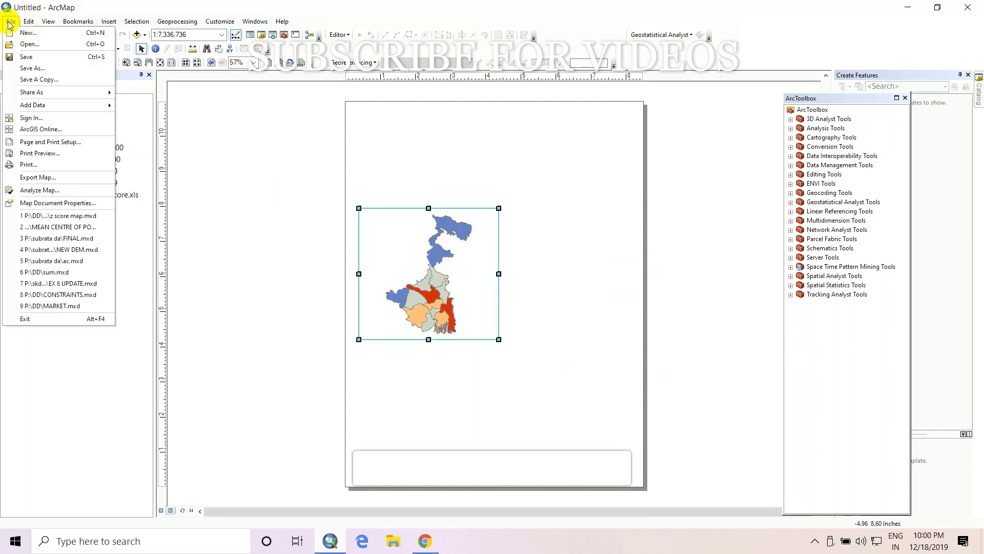
left_click(50, 144)
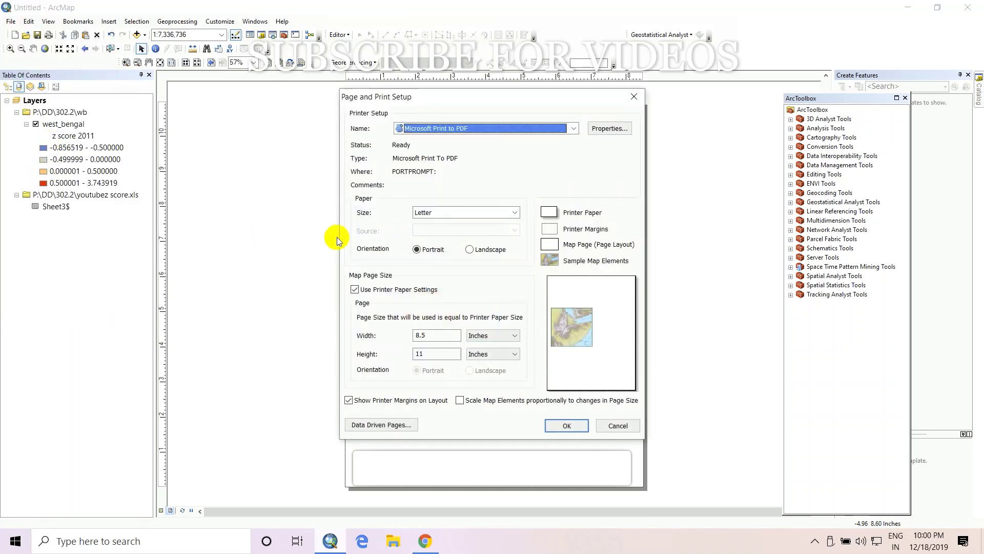
left_click(470, 251)
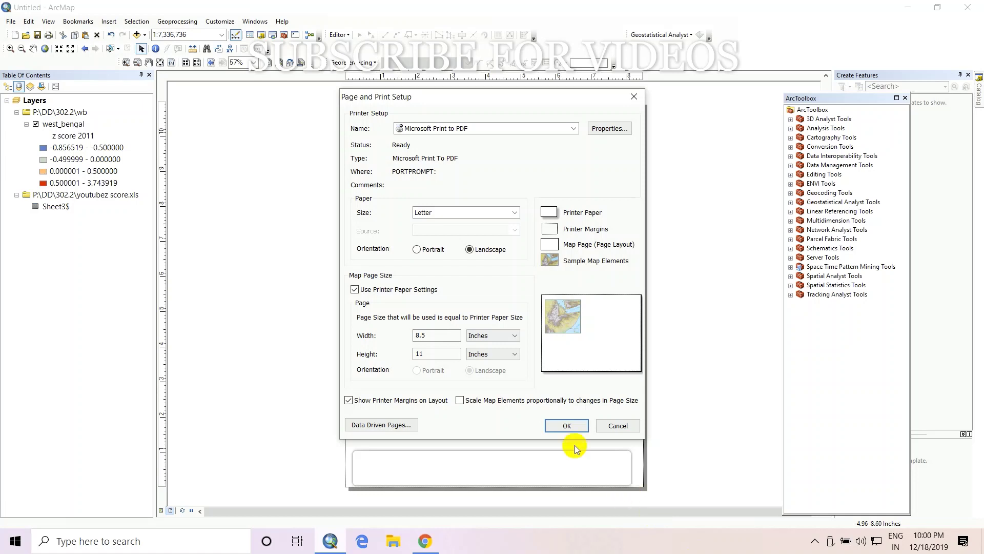
left_click(567, 425)
left_click_drag(331, 239, 359, 326)
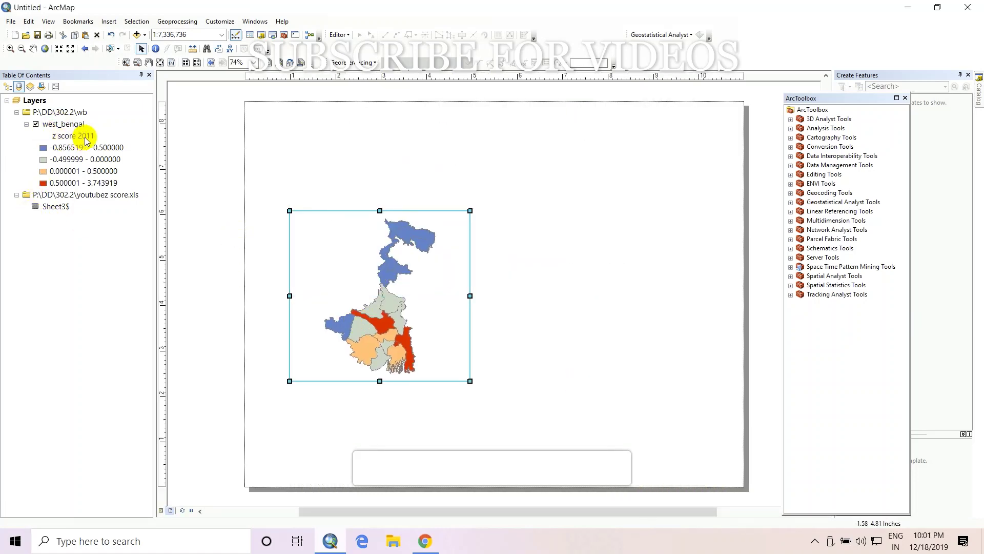
Copy and paste the map frame, place the copy on the right, and open its west_bengal layer properties.
right_click(339, 282)
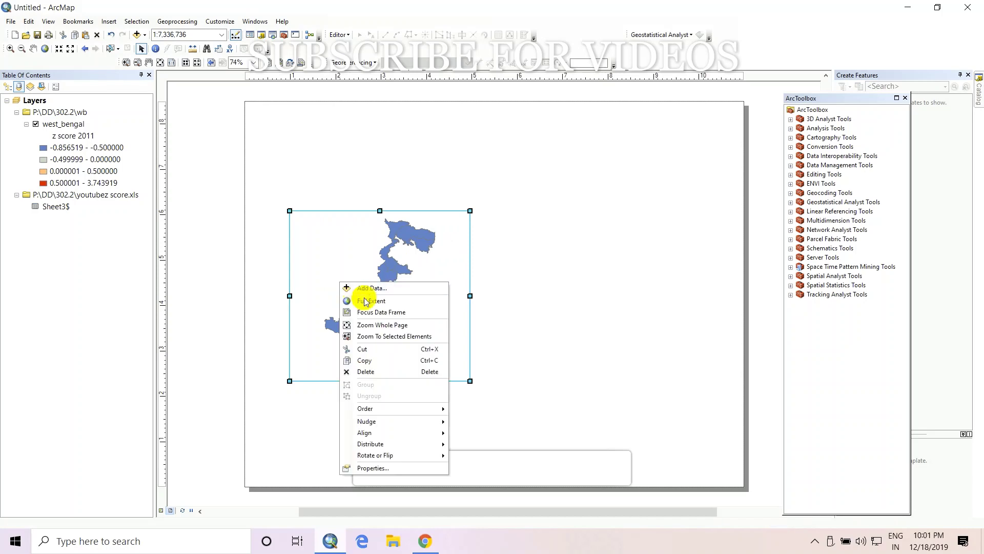
left_click(378, 361)
left_click(601, 239)
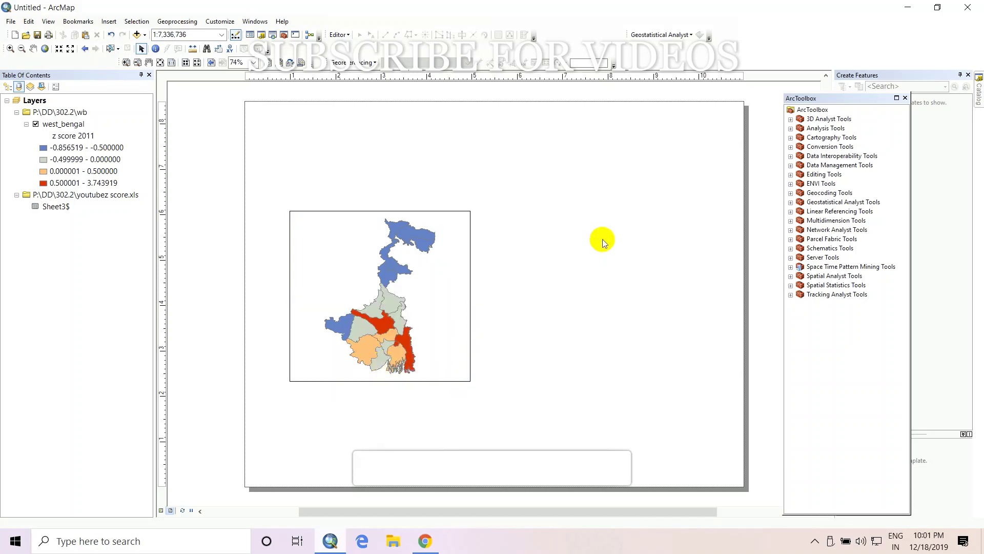
right_click(601, 239)
left_click(628, 327)
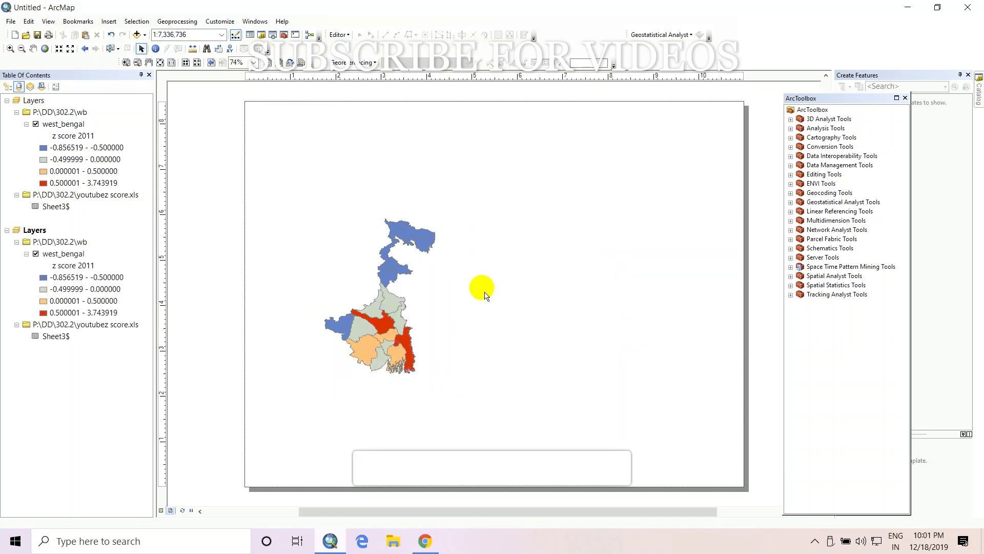
left_click_drag(450, 300, 597, 264)
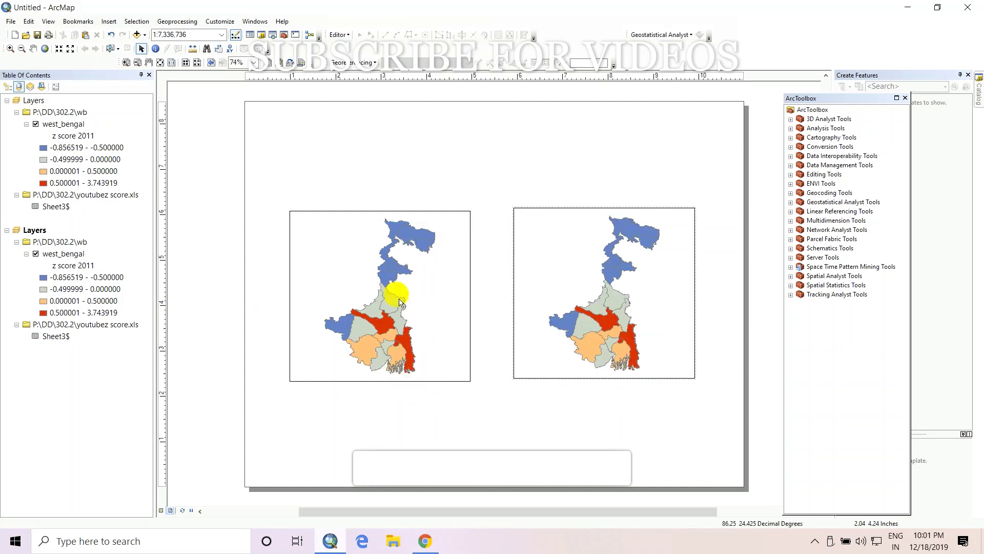
right_click(68, 253)
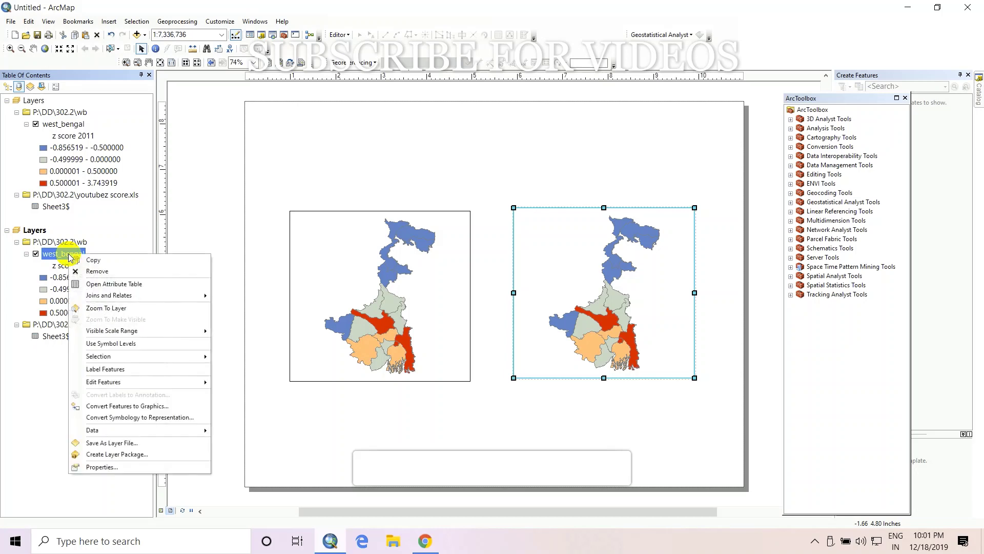
left_click(102, 467)
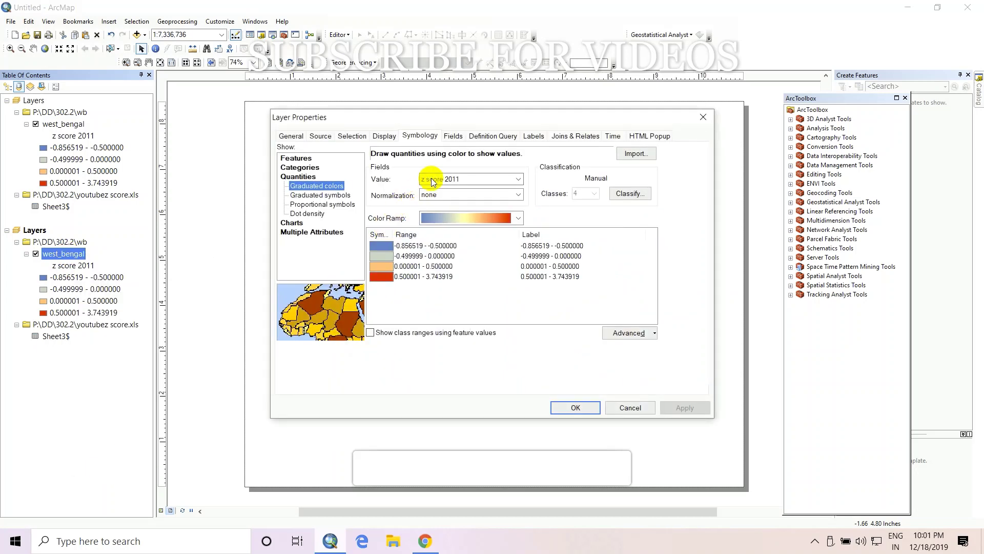
Symbolize the copied layer by z score 2009 with manual breaks -0.5, 0, 0.5 and 3.743919.
left_click(432, 181)
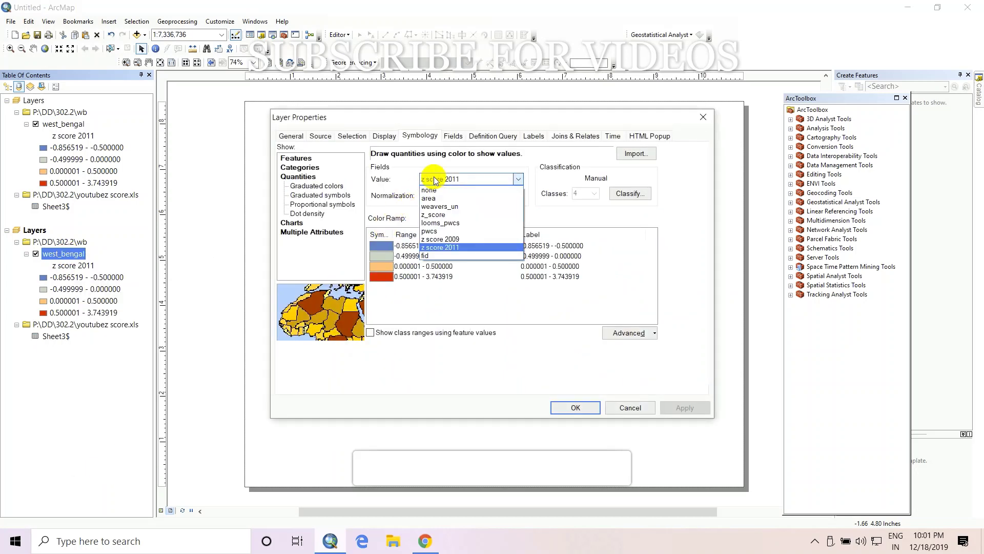
left_click(448, 240)
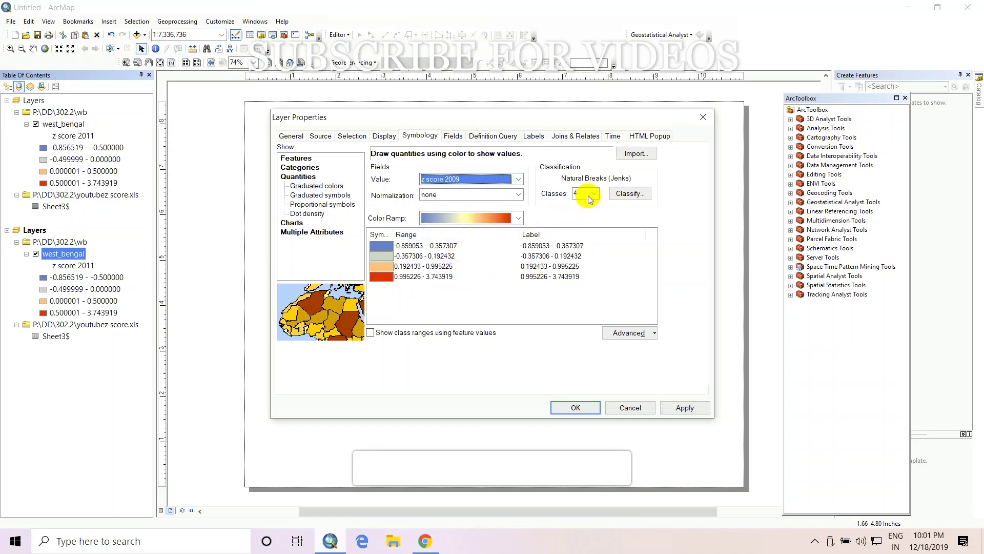
left_click(630, 196)
left_click(640, 246)
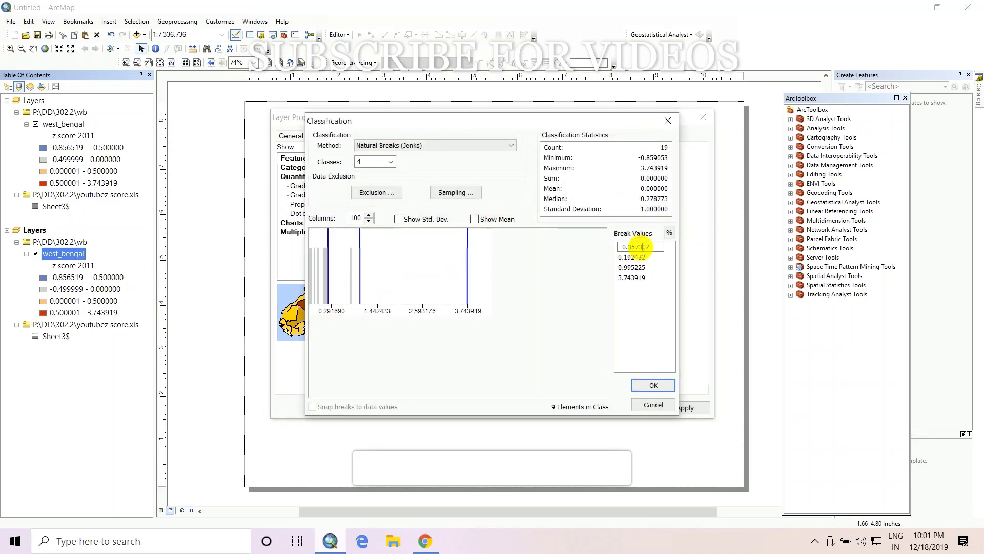
double_click(615, 248)
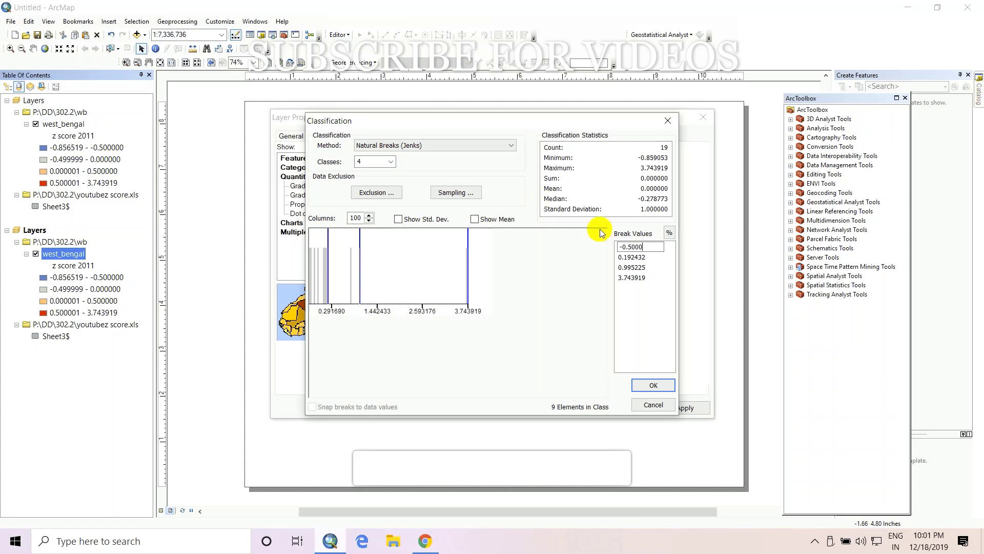
key("Return")
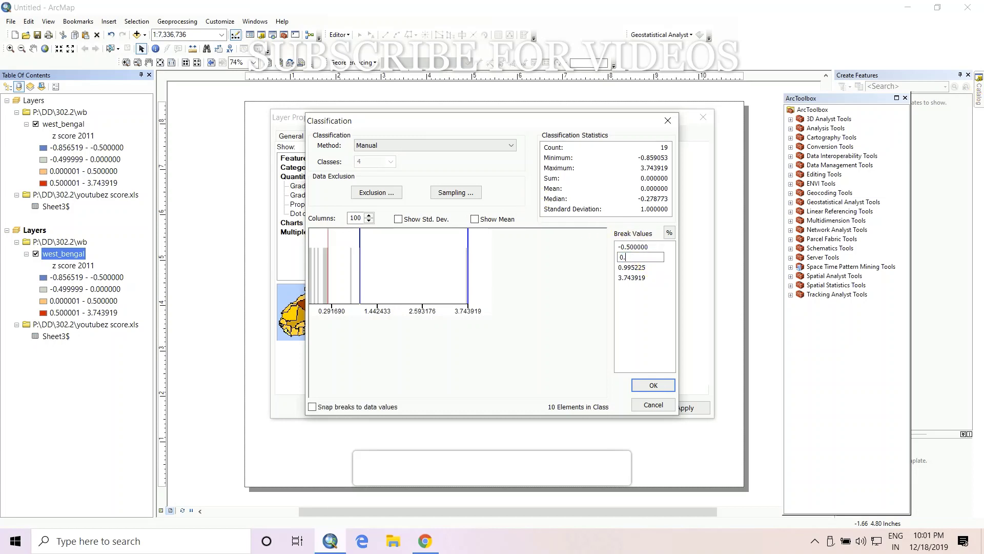
double_click(648, 264)
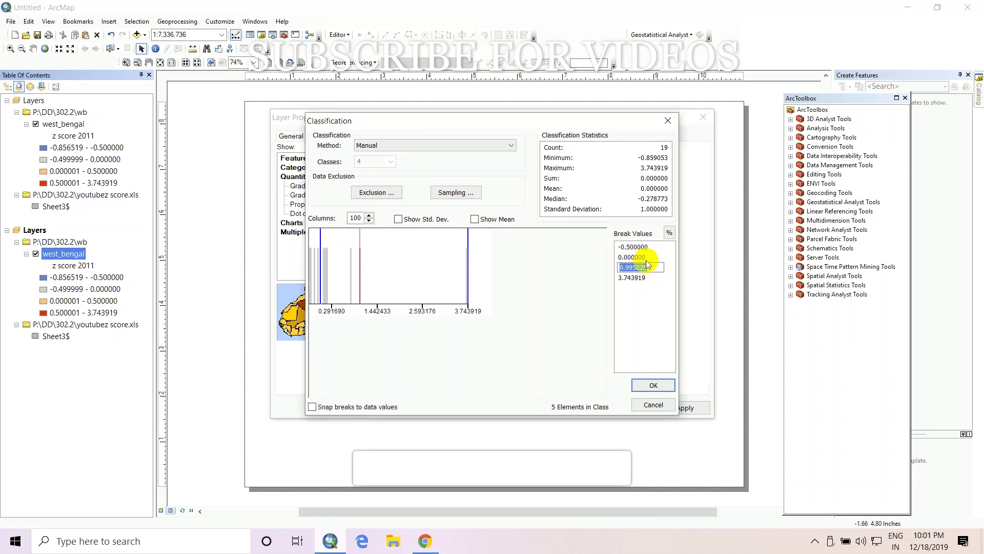
key("Return")
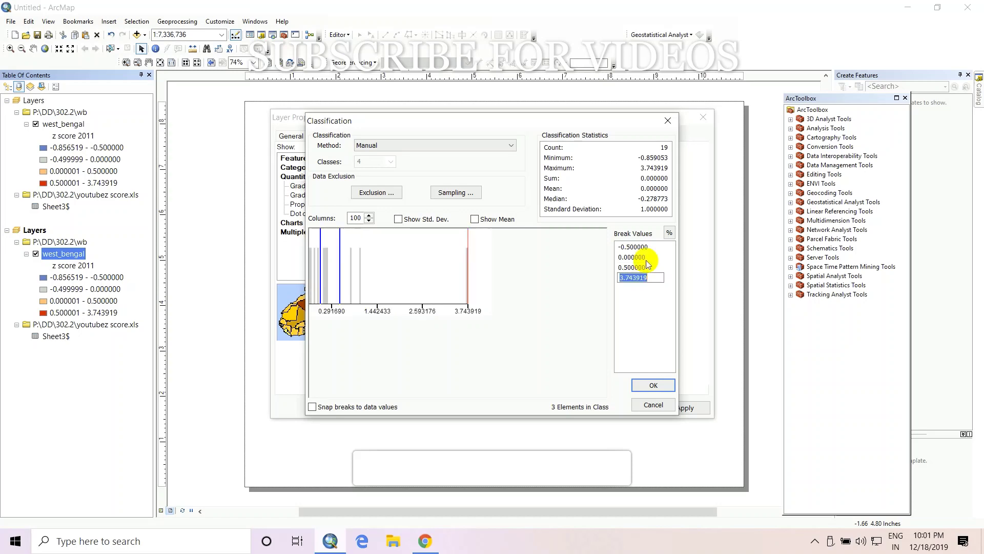
left_click(654, 386)
left_click(686, 407)
left_click(595, 408)
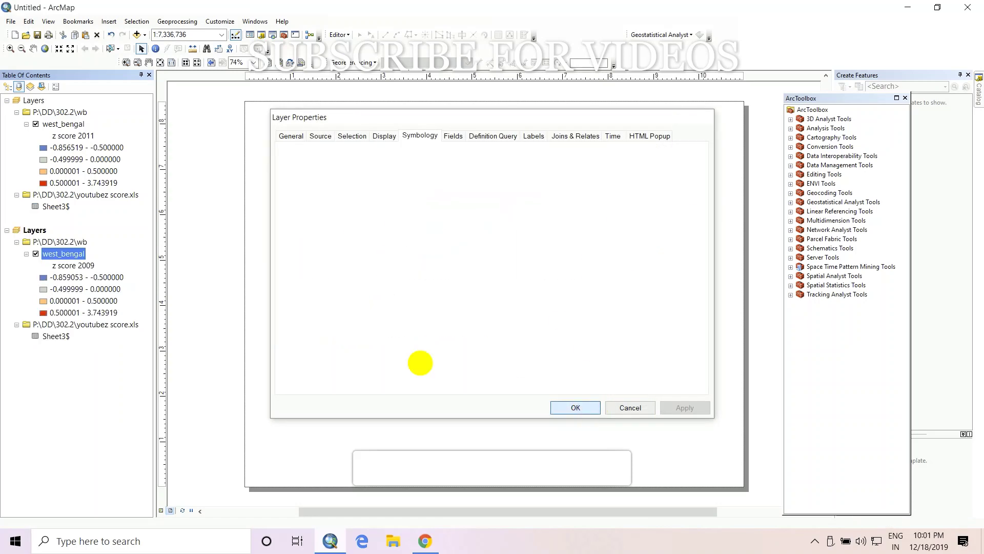
Move one map frame to the page's left side and the other to the right.
left_click_drag(356, 260, 487, 147)
left_click_drag(576, 279, 359, 319)
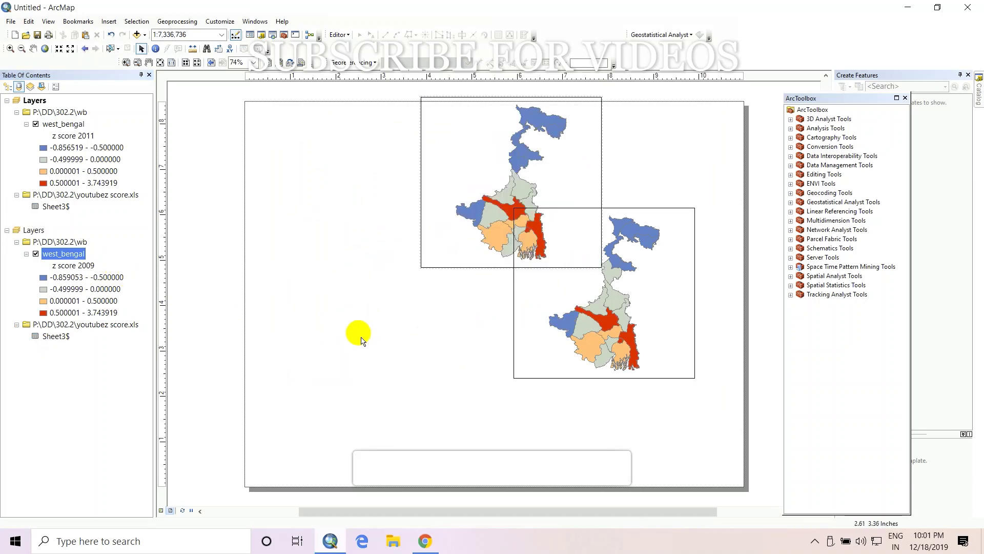
left_click_drag(638, 303, 390, 306)
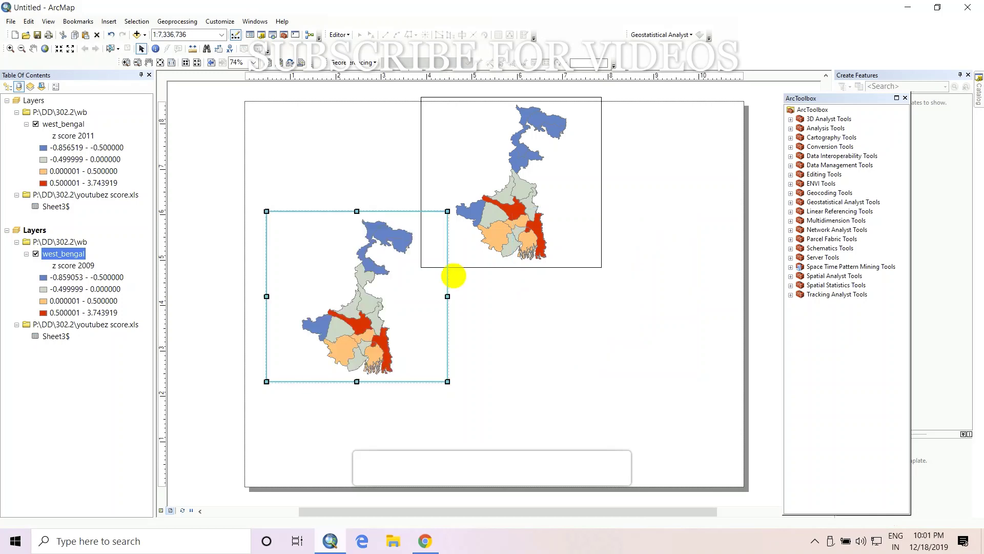
left_click_drag(503, 180, 609, 305)
Enlarge the left and right map frames and shift the right frame slightly right.
left_click(294, 228)
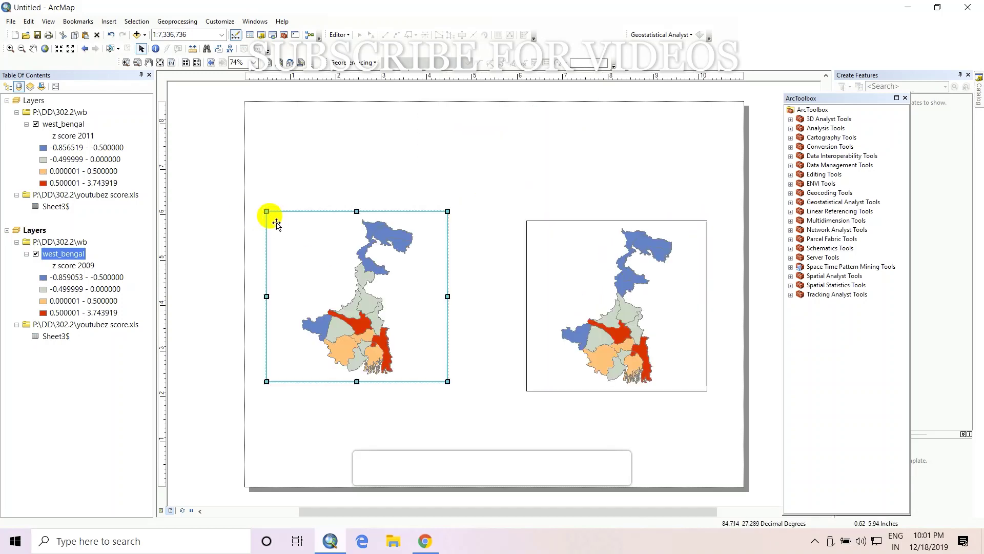
left_click_drag(266, 211, 256, 184)
left_click(535, 228)
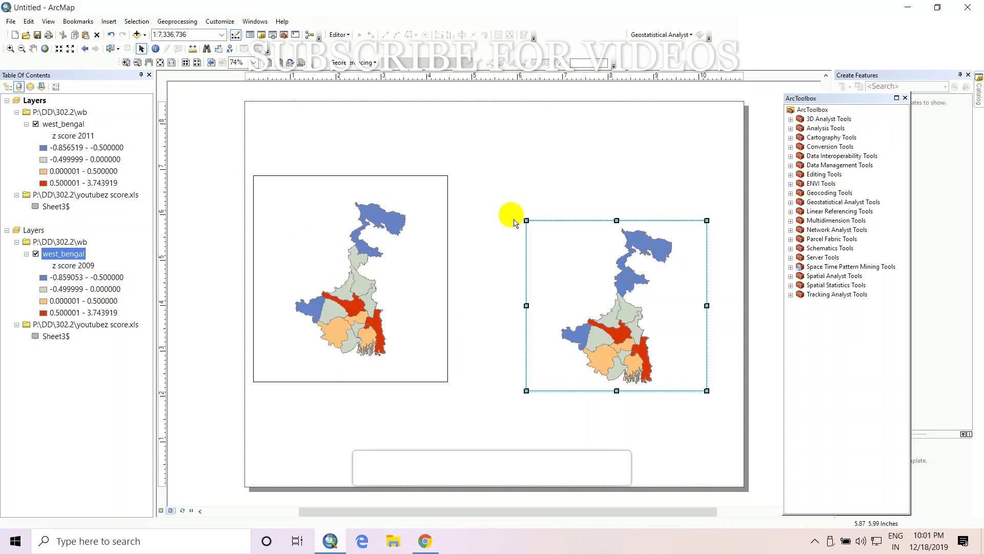
left_click_drag(531, 226, 482, 174)
left_click_drag(560, 242, 588, 243)
Widen and reposition the left map frame so it matches the right frame's size.
left_click(424, 210)
left_click_drag(448, 176, 486, 170)
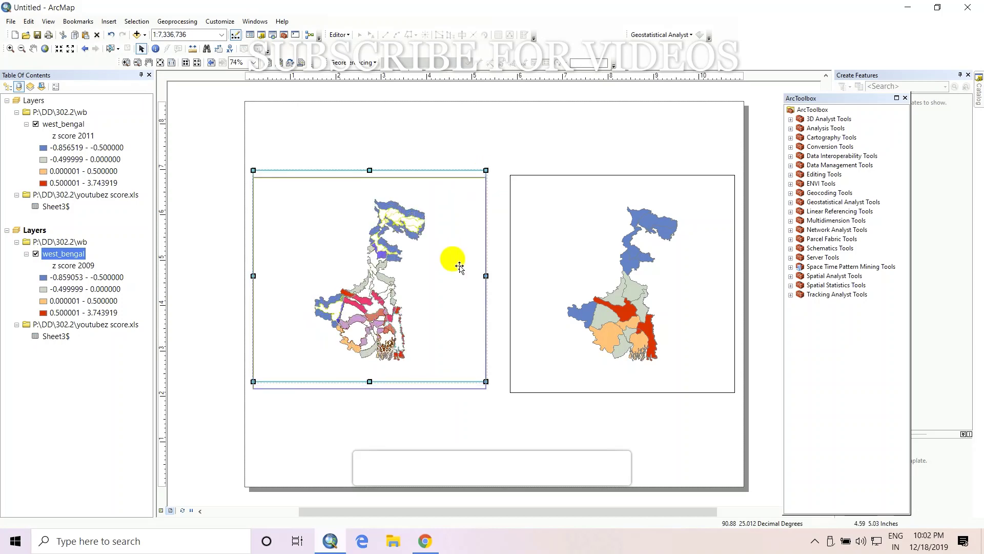
left_click_drag(451, 264, 451, 274)
left_click_drag(486, 179, 491, 188)
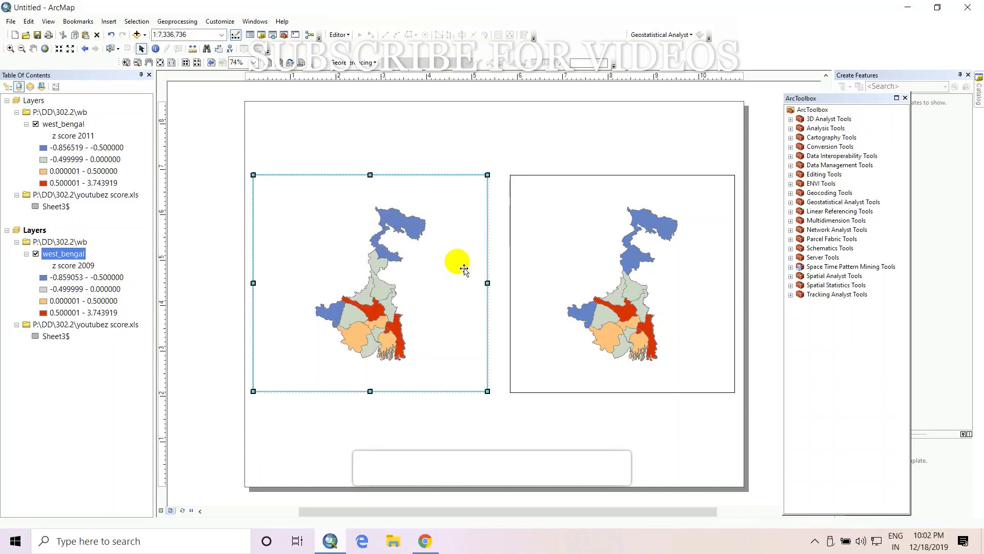
left_click(560, 275)
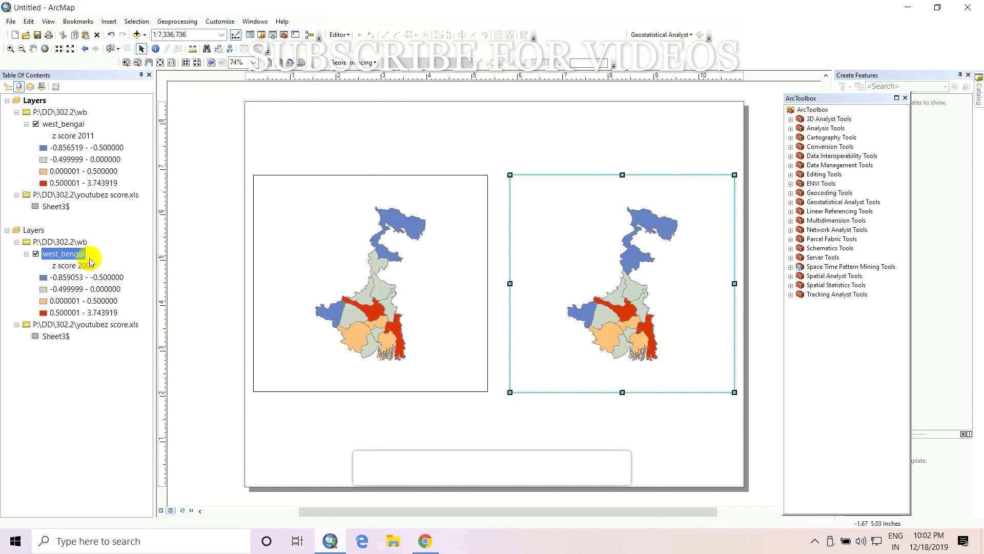
left_click(297, 239)
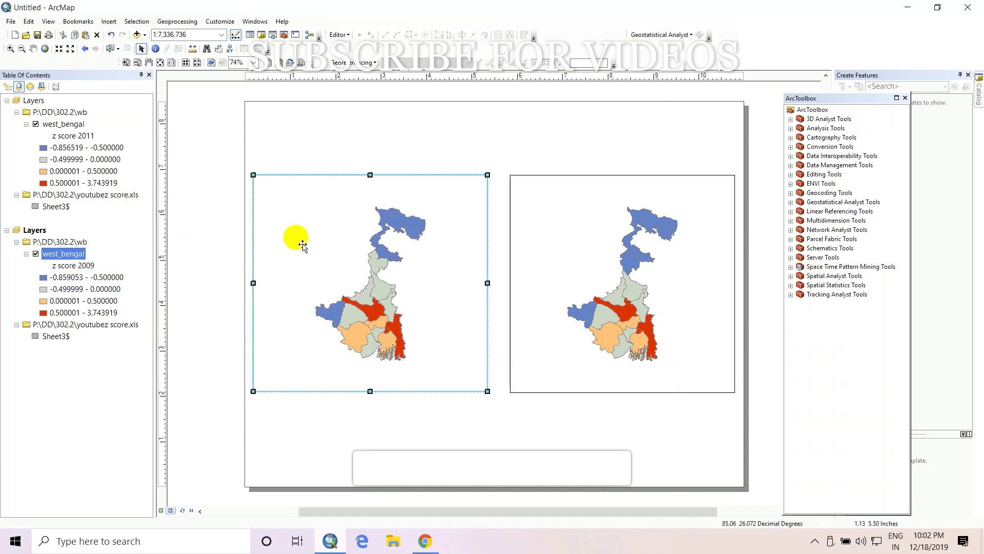
left_click(564, 248)
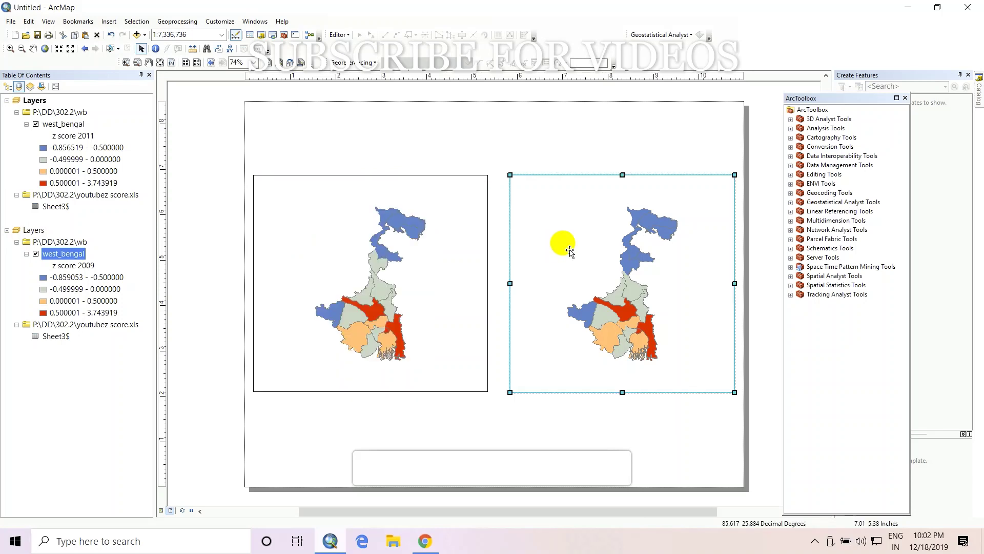
left_click(313, 237)
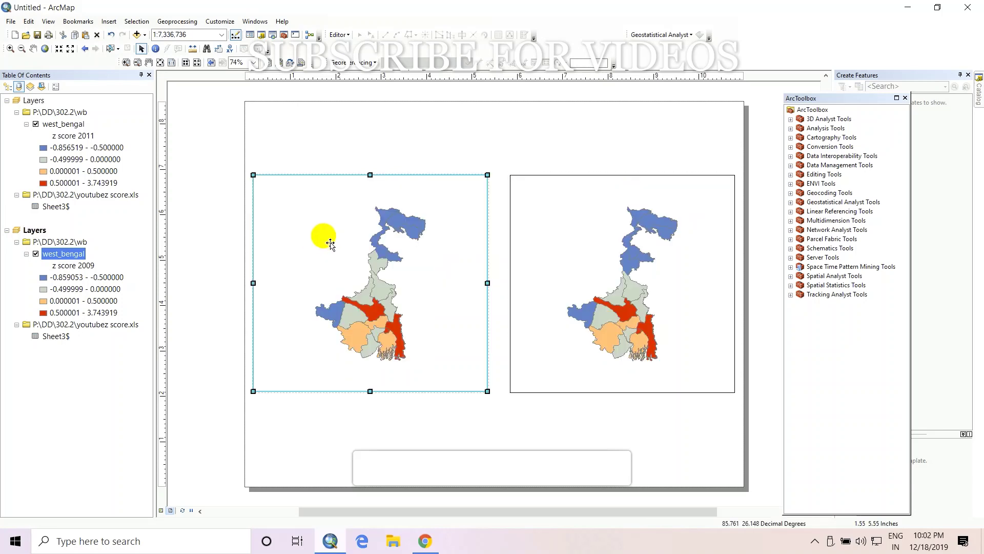
Create a new labels-only Graticule grid in the left 2009 map frame's Data Frame Properties.
right_click(409, 260)
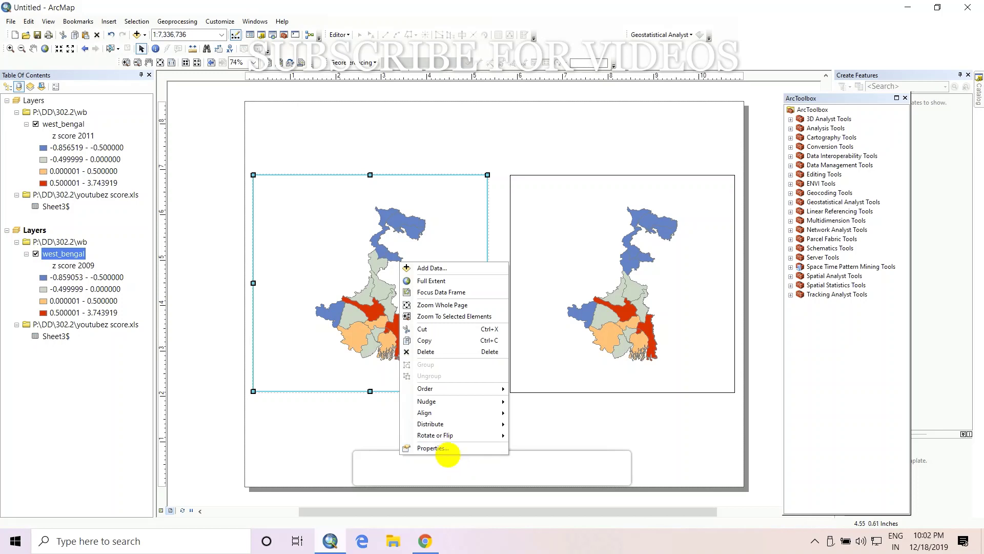
left_click(433, 446)
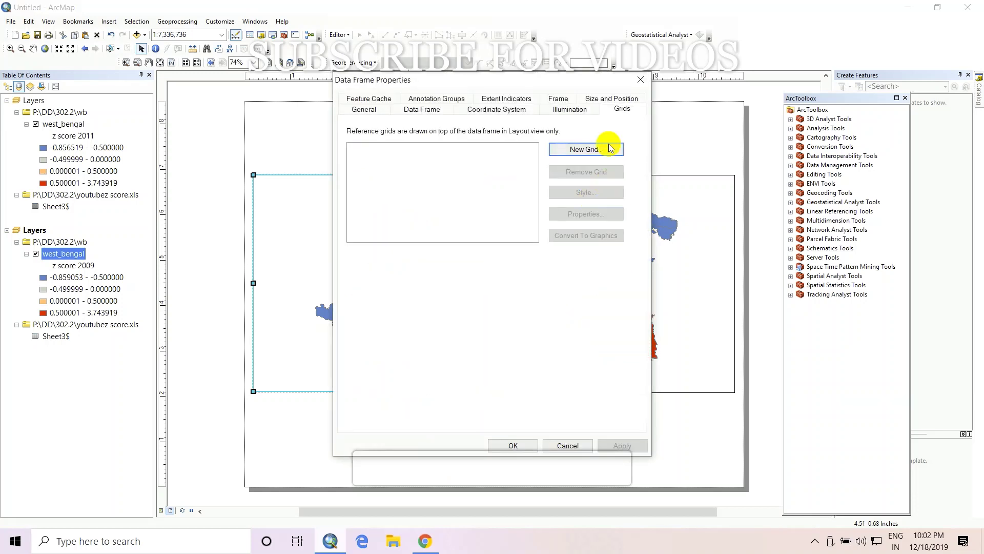
left_click(582, 153)
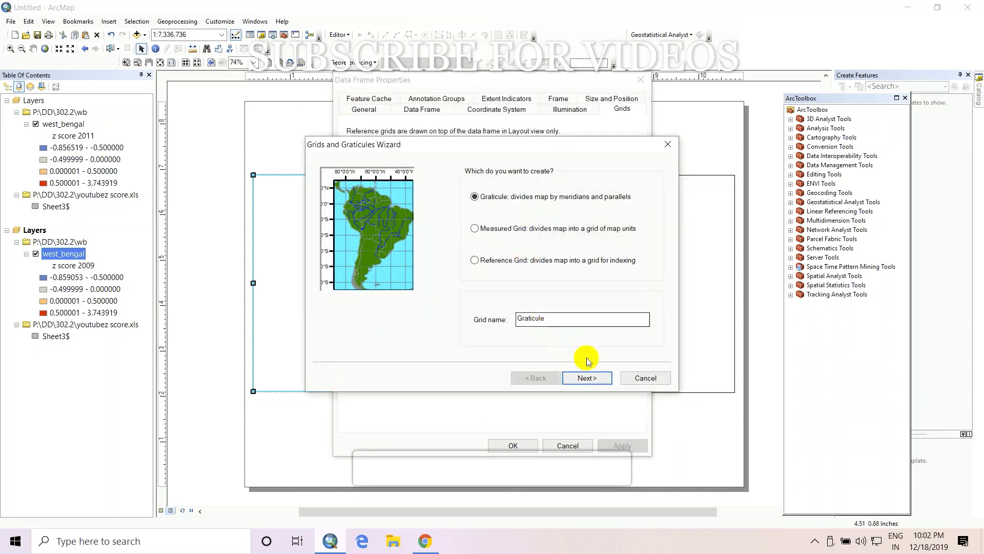
left_click(589, 378)
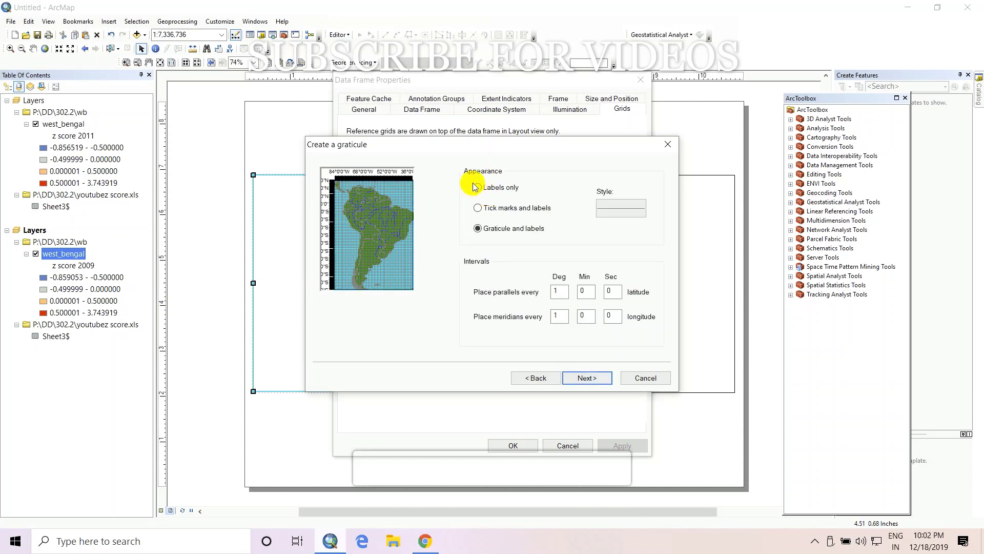
left_click(482, 188)
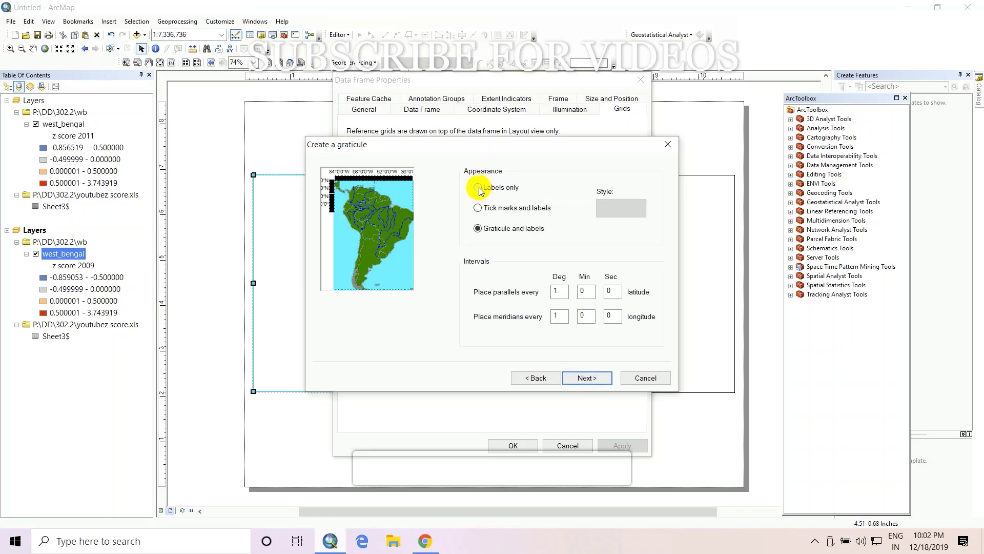
left_click(588, 378)
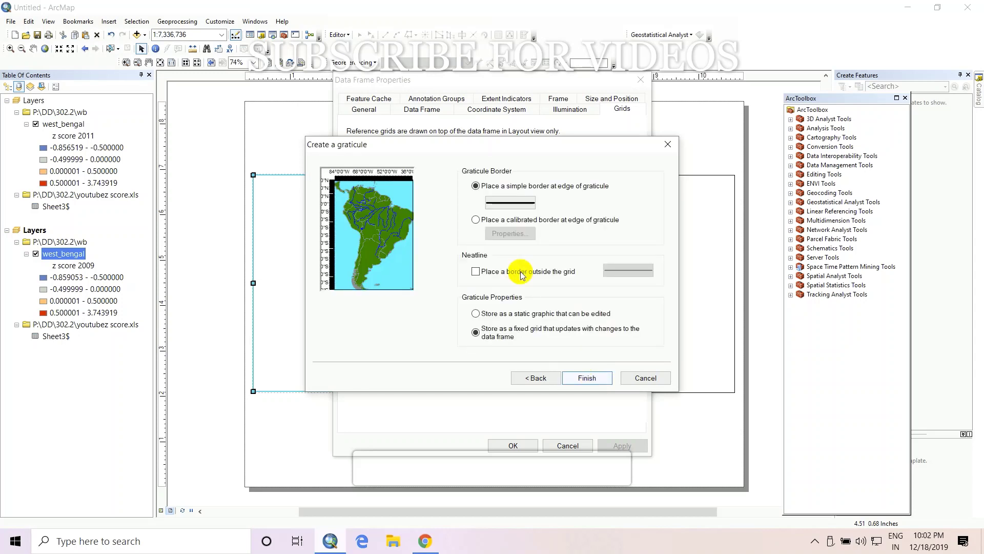
left_click(585, 379)
left_click(587, 218)
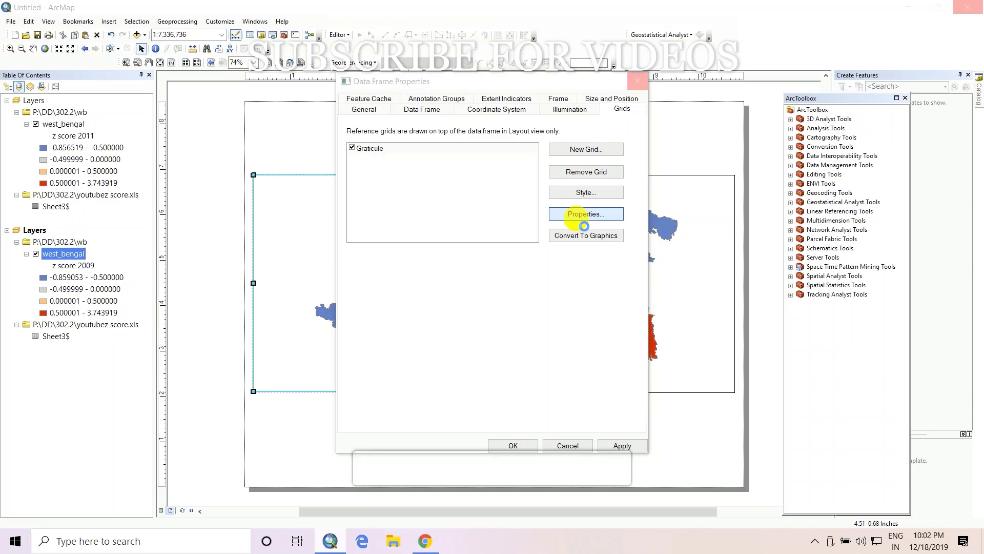
Set the graticule's major ticks to draw inside the frame, leaving label format unchanged.
left_click(584, 225)
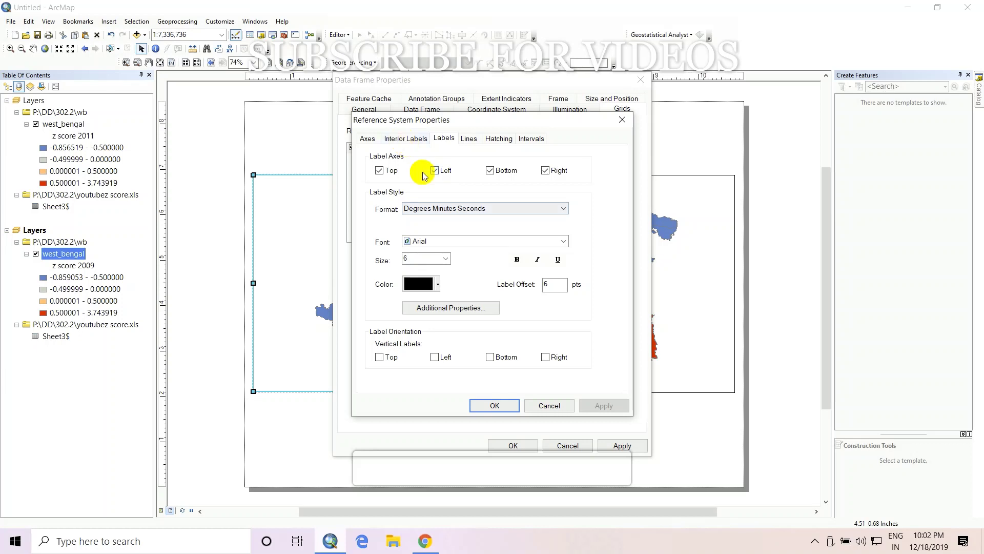
left_click(445, 210)
left_click(400, 136)
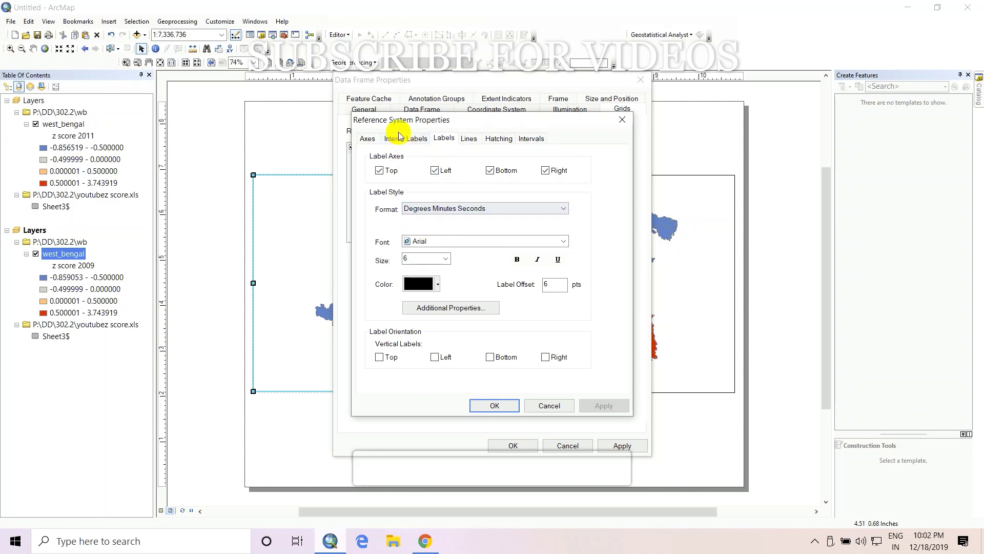
left_click(368, 138)
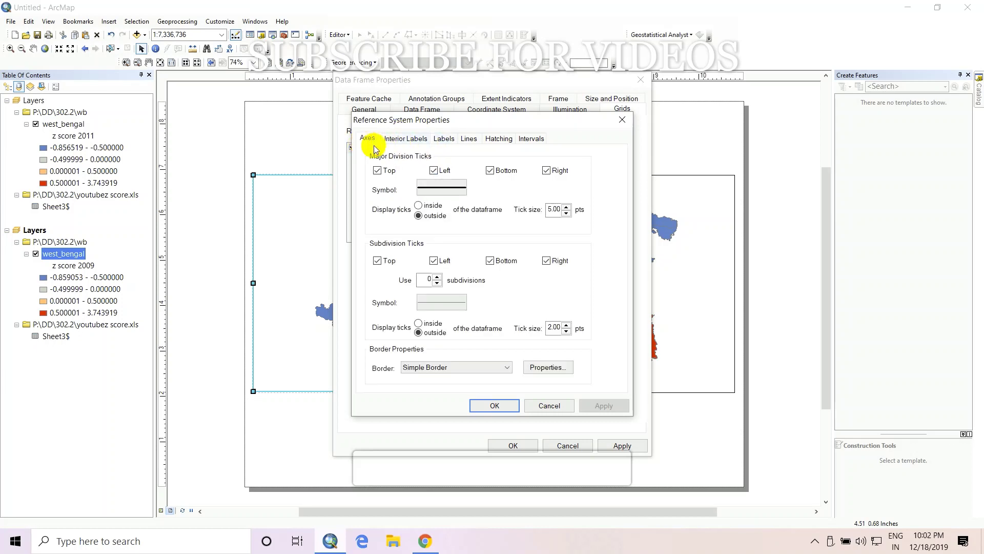
left_click(431, 207)
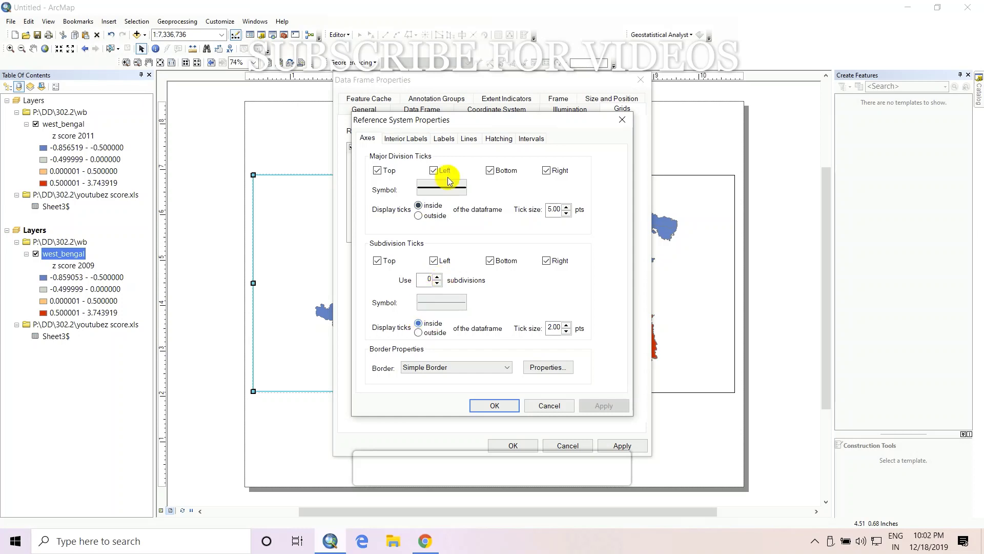
left_click(414, 140)
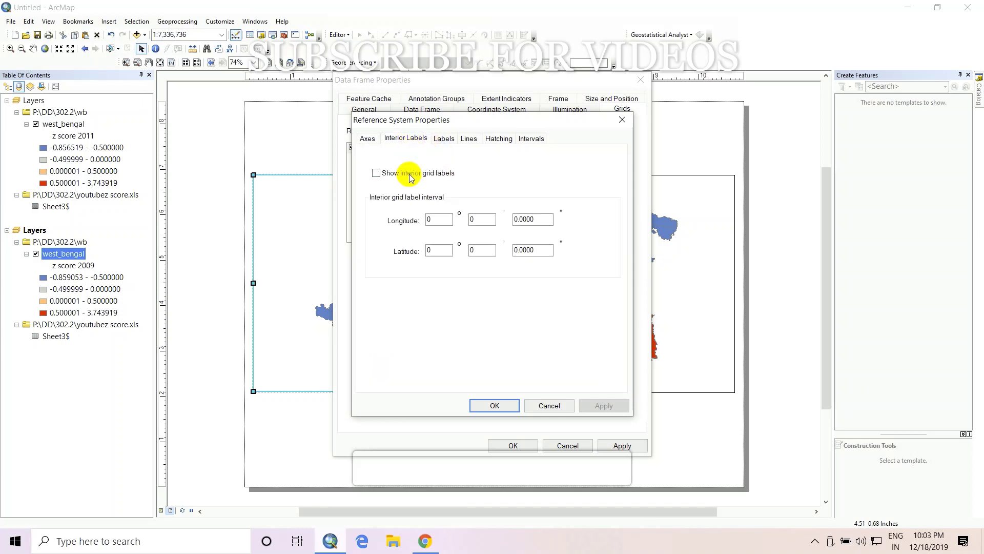
left_click(470, 138)
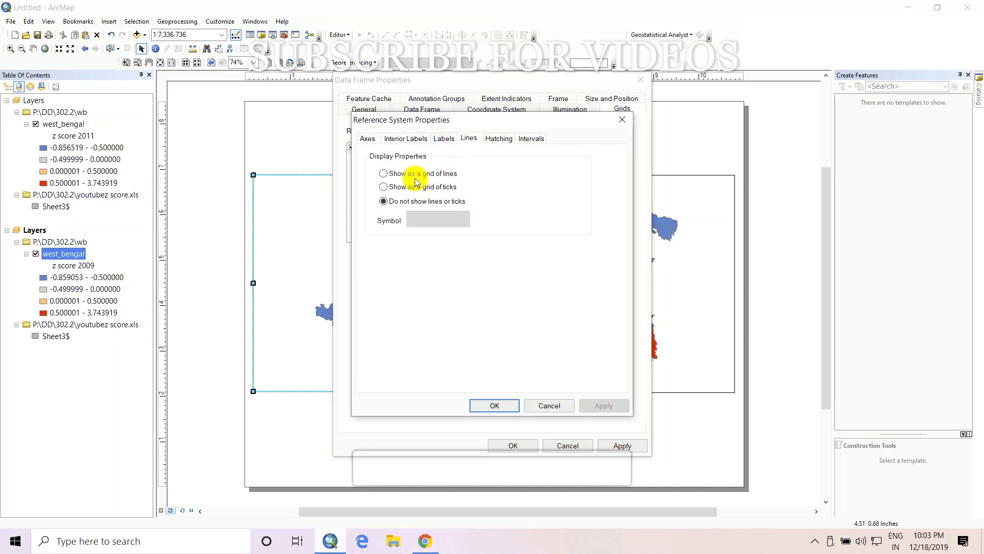
left_click(530, 138)
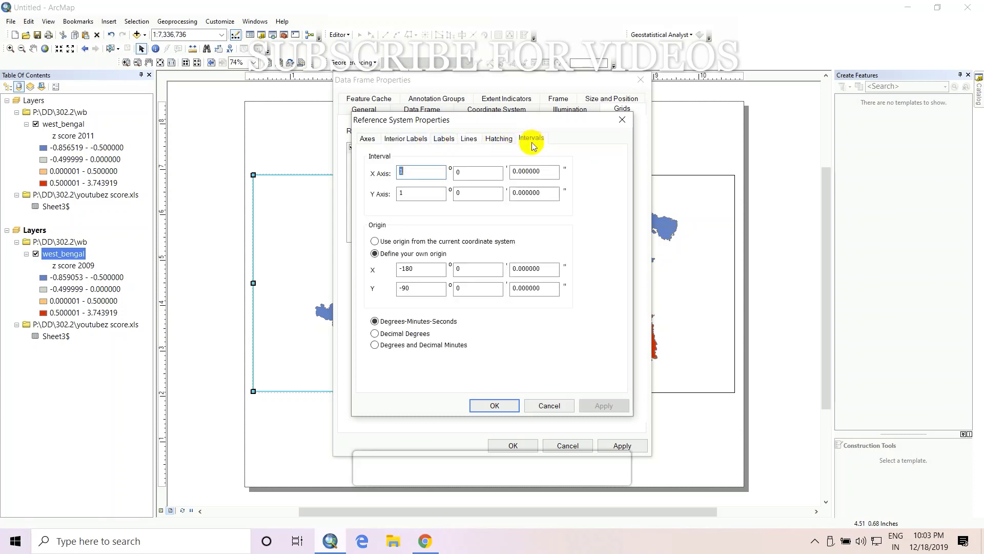
left_click(498, 404)
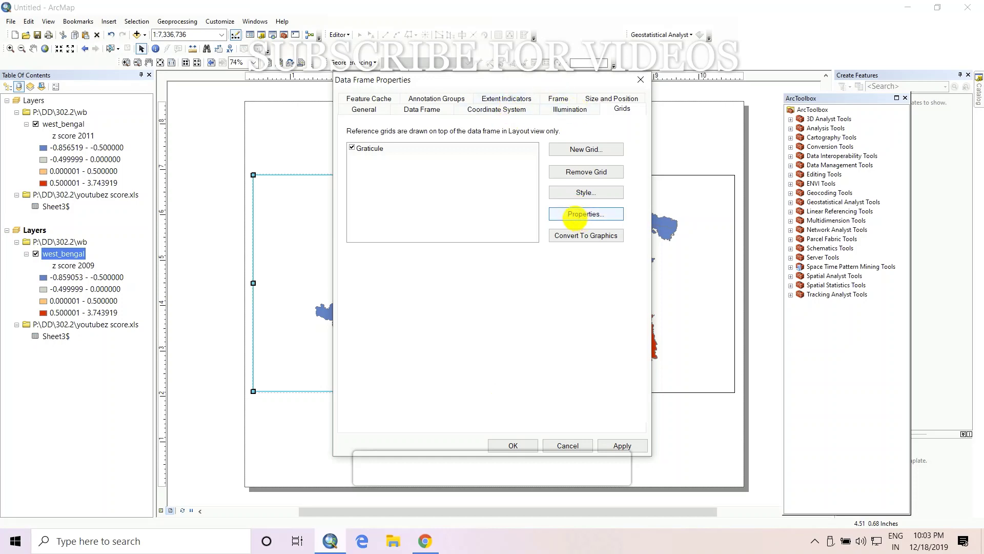
Switch the graticule coordinates to Degrees and Decimal Minutes and apply it to the left map.
left_click(576, 215)
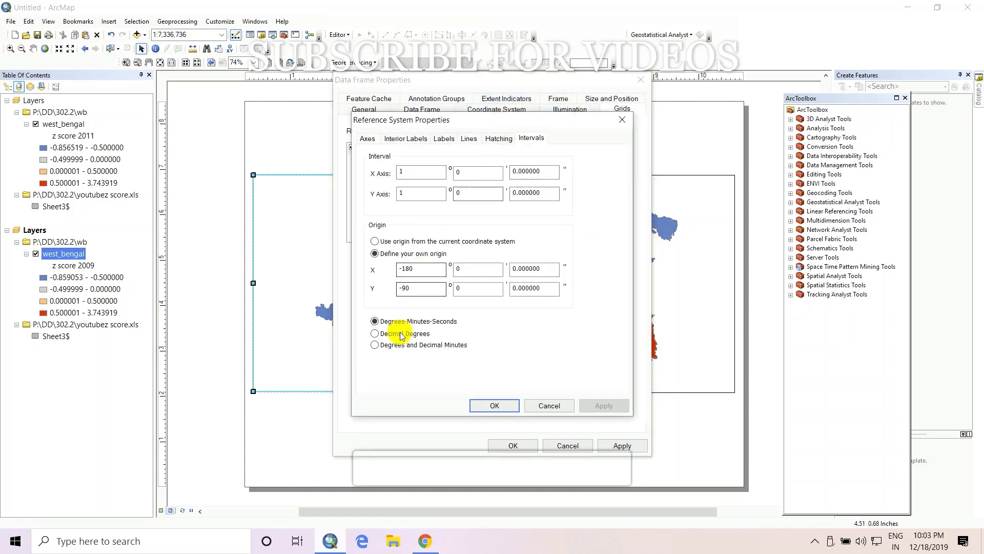
left_click(375, 333)
left_click(401, 345)
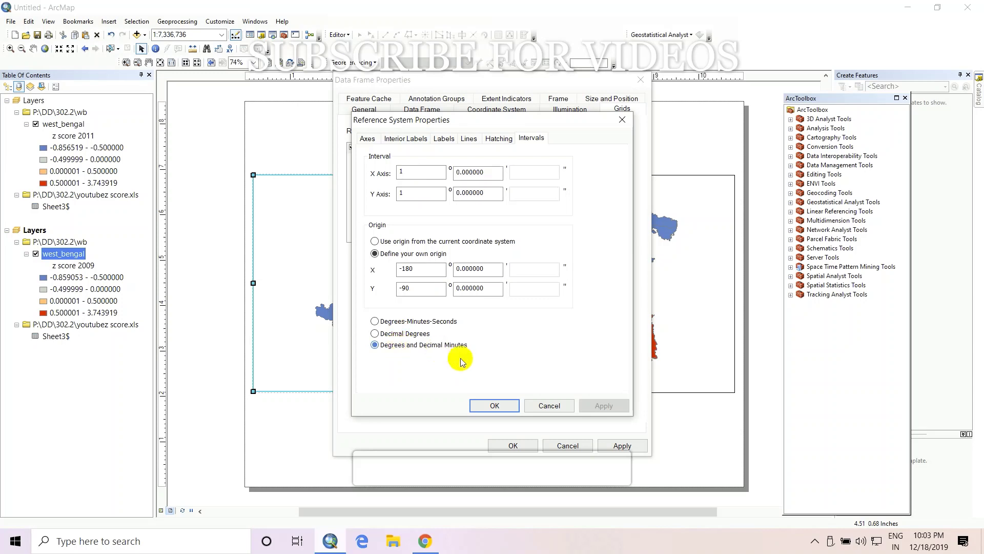
left_click(494, 406)
left_click(613, 445)
left_click(517, 446)
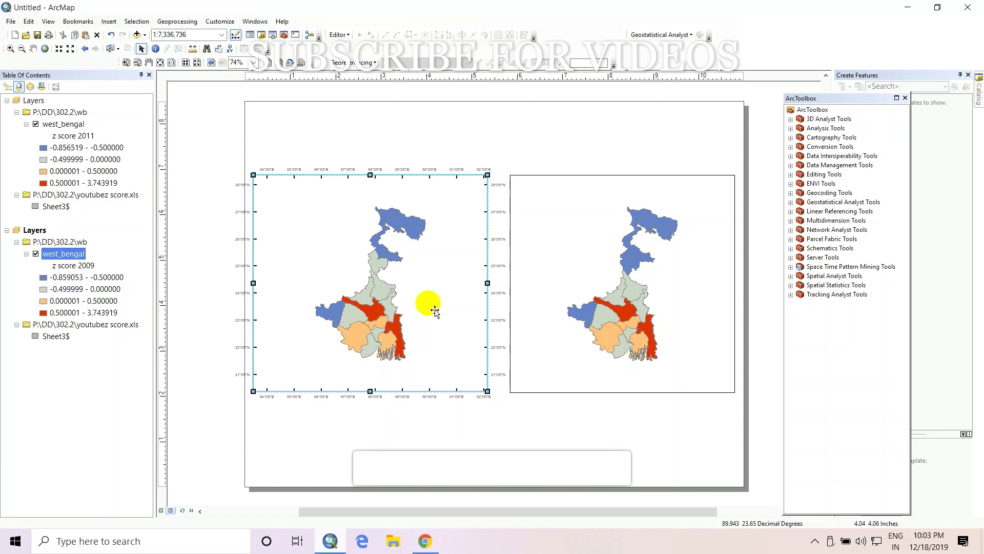
Reopen the 2009 frame's graticule settings and browse its ticks, interior labels, lines and hatching tabs.
right_click(340, 207)
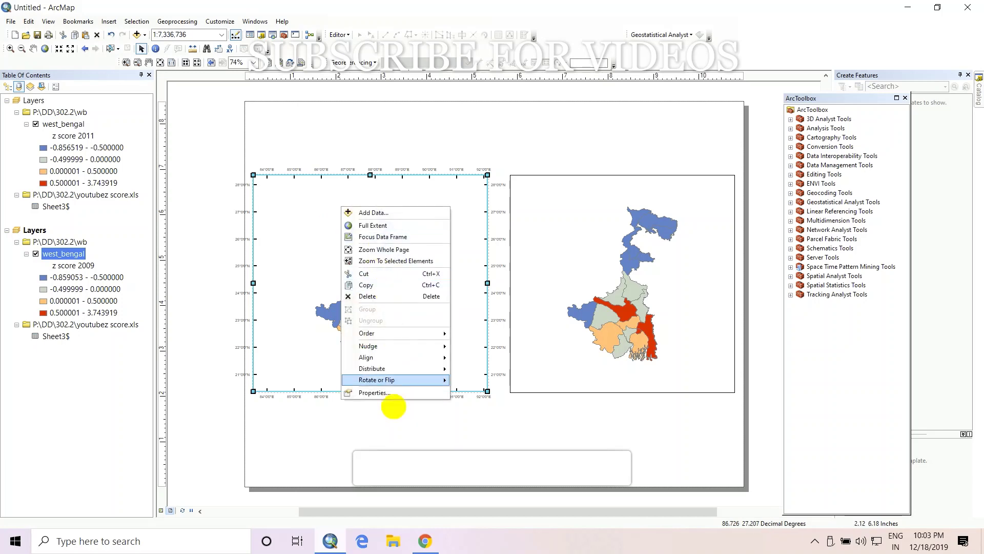
left_click(385, 391)
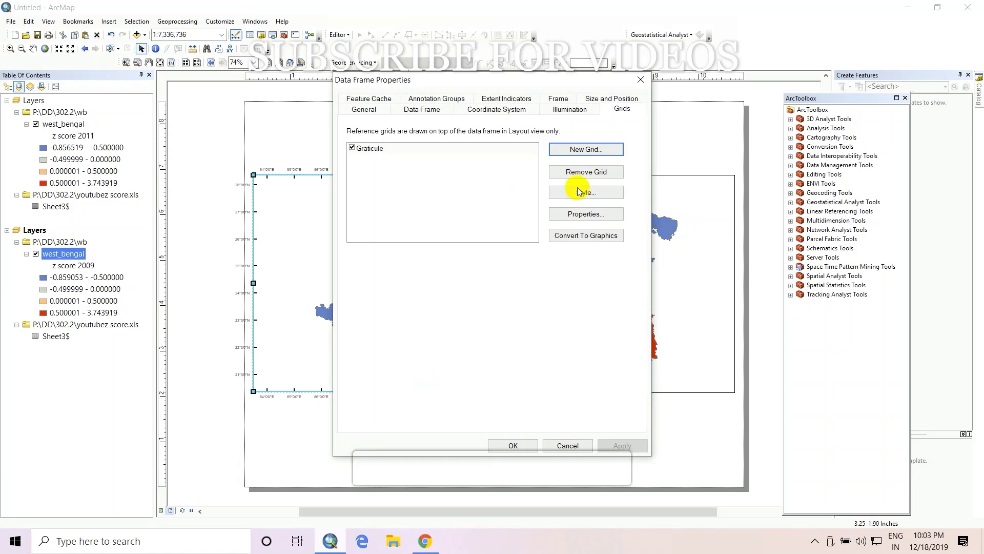
left_click(583, 215)
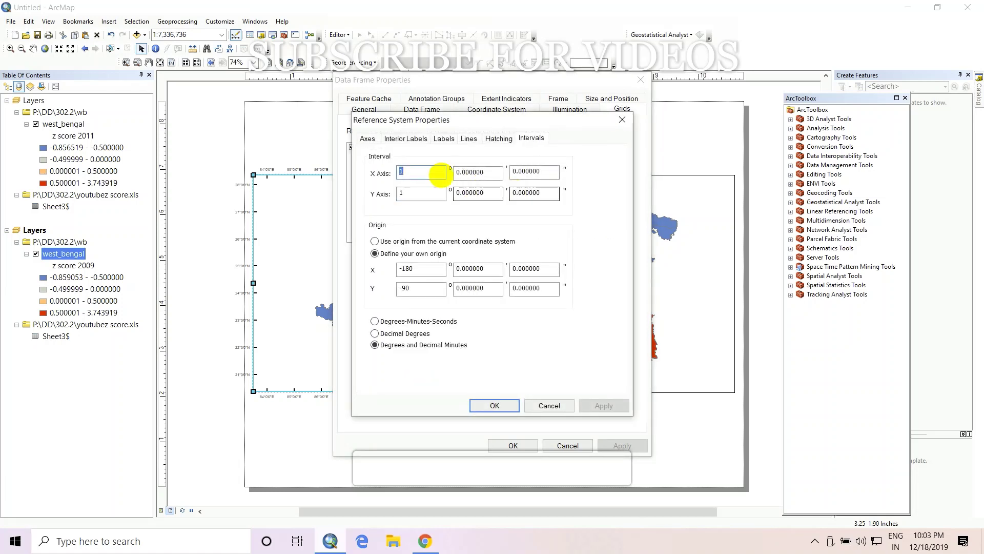
left_click(388, 139)
left_click(373, 144)
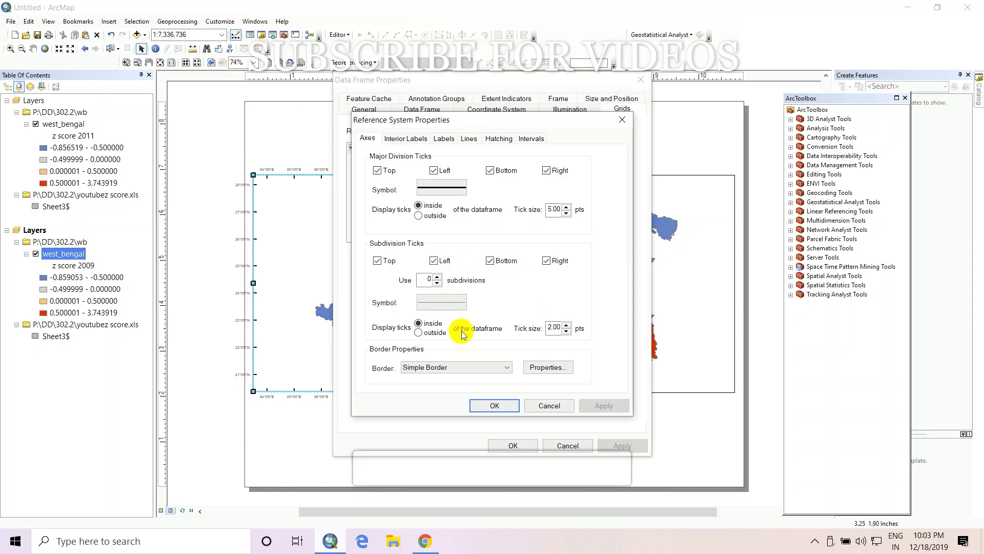
left_click(409, 141)
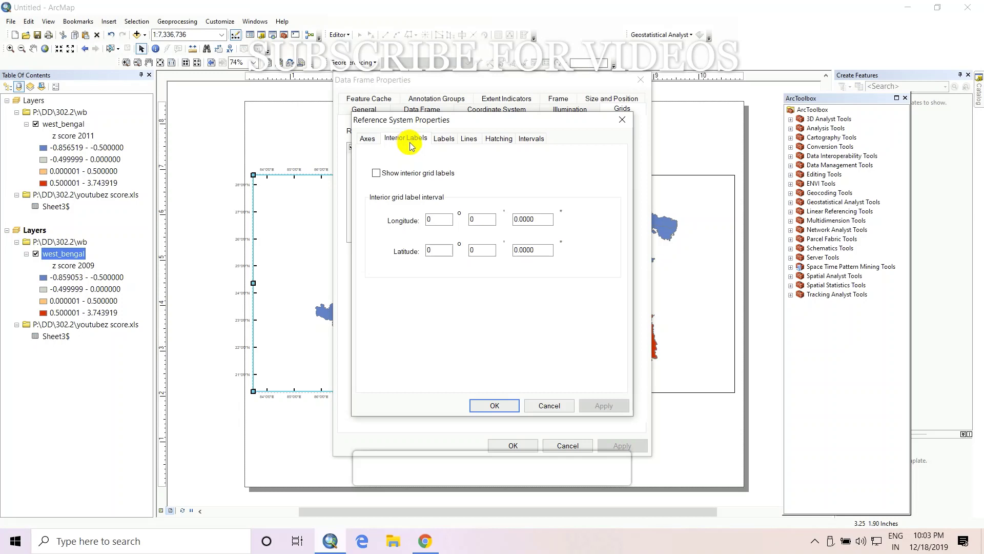
left_click(466, 141)
left_click(493, 140)
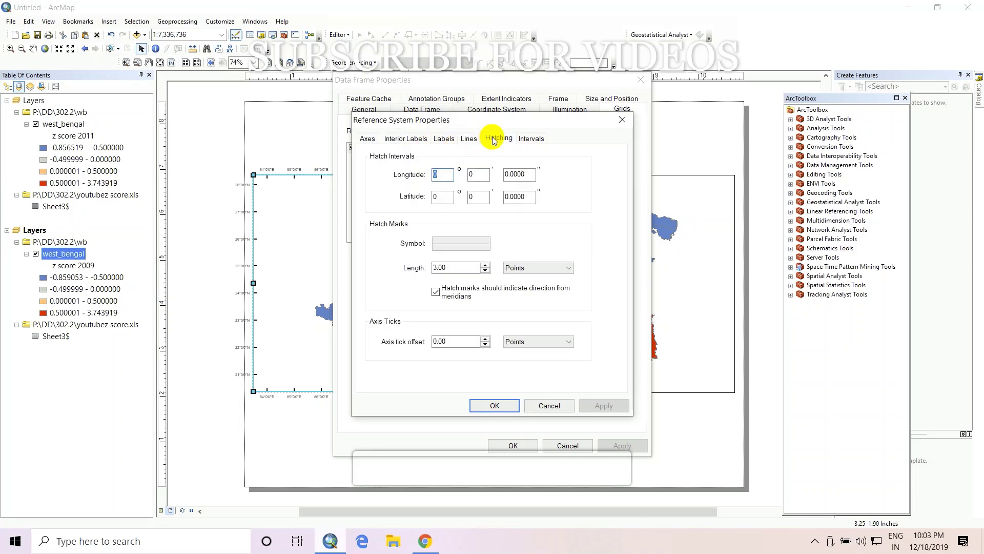
left_click(372, 142)
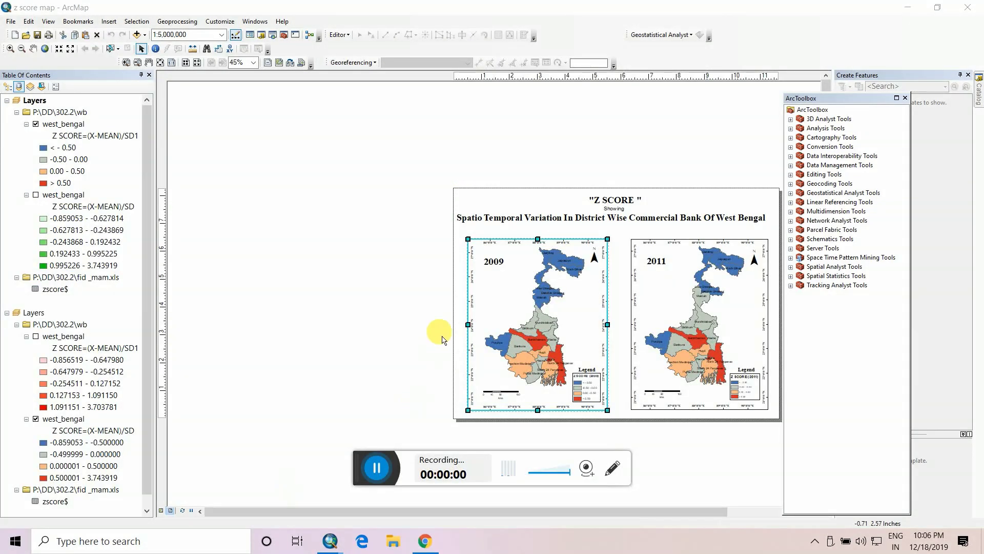
Reopen the Data Frame Properties of the 2009 map frame.
right_click(497, 323)
left_click(517, 504)
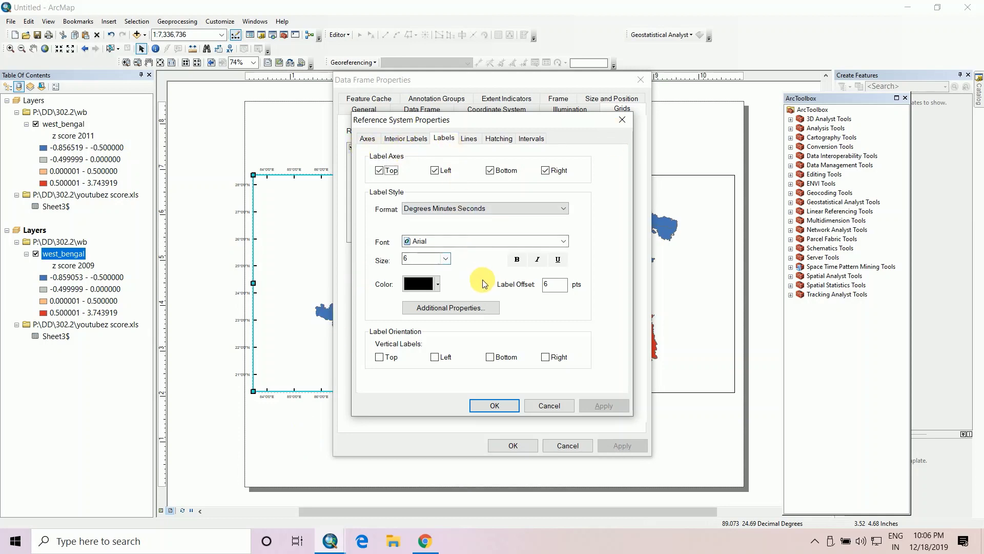
Set the 2009 graticule's label font to Times New Roman.
left_click(452, 243)
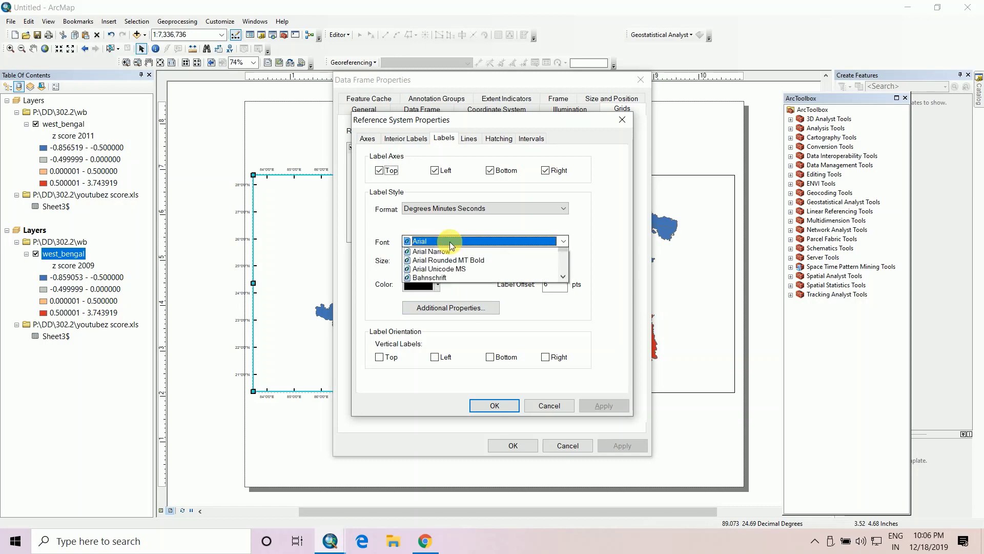
key("t")
scroll(451, 262, "down", 1)
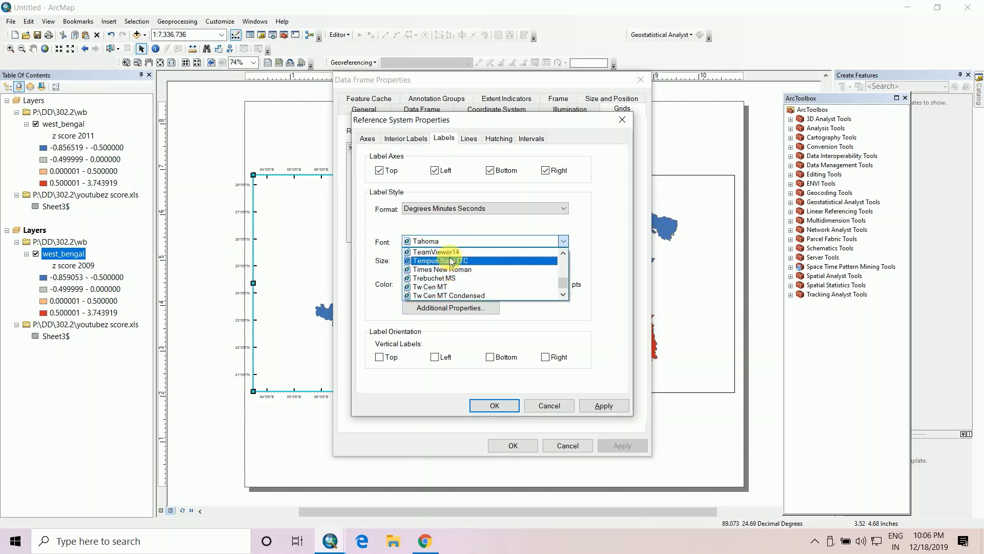
left_click(452, 262)
left_click(453, 246)
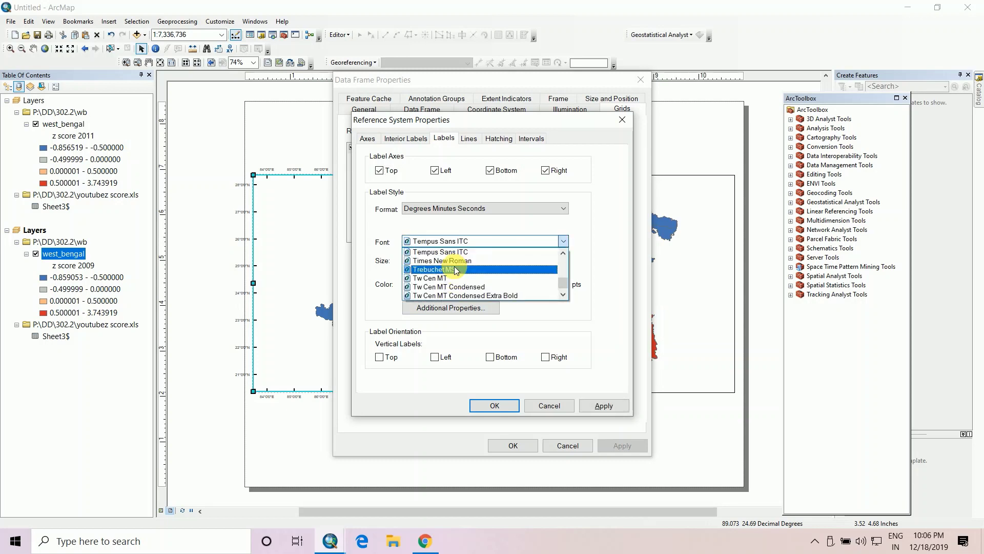
left_click(457, 262)
Set the label offset to -5 pt, make the labels bold, and apply to the 2009 map.
double_click(546, 284)
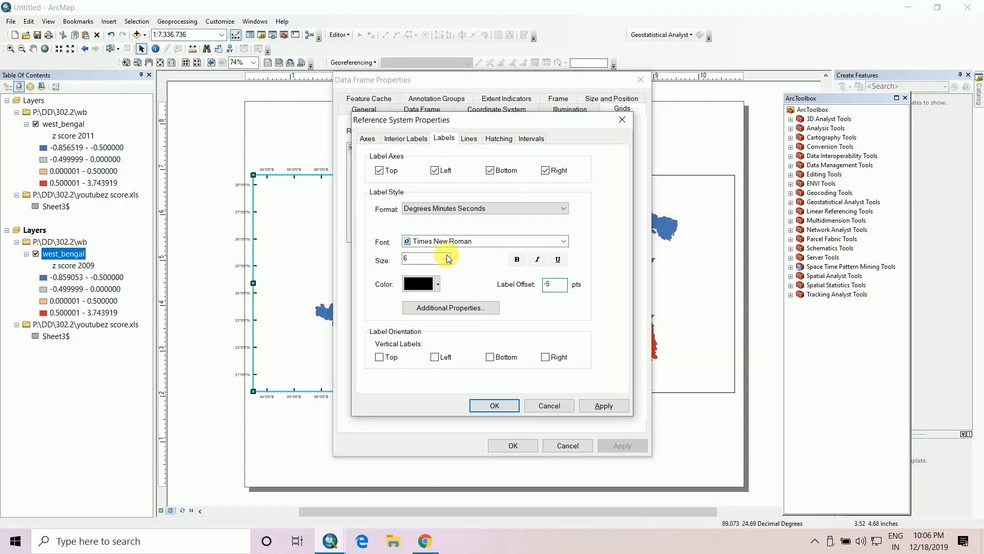
left_click(517, 258)
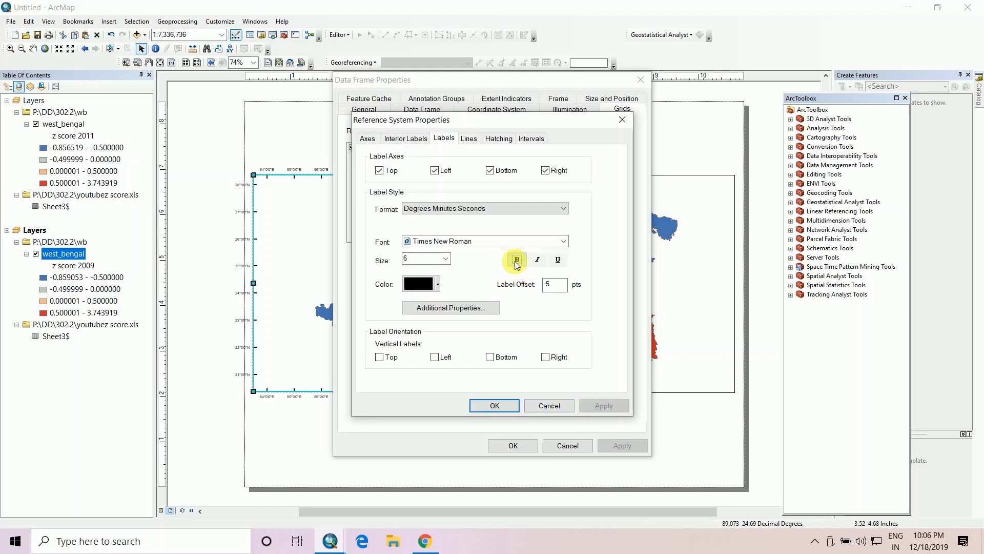
left_click(495, 406)
left_click(513, 446)
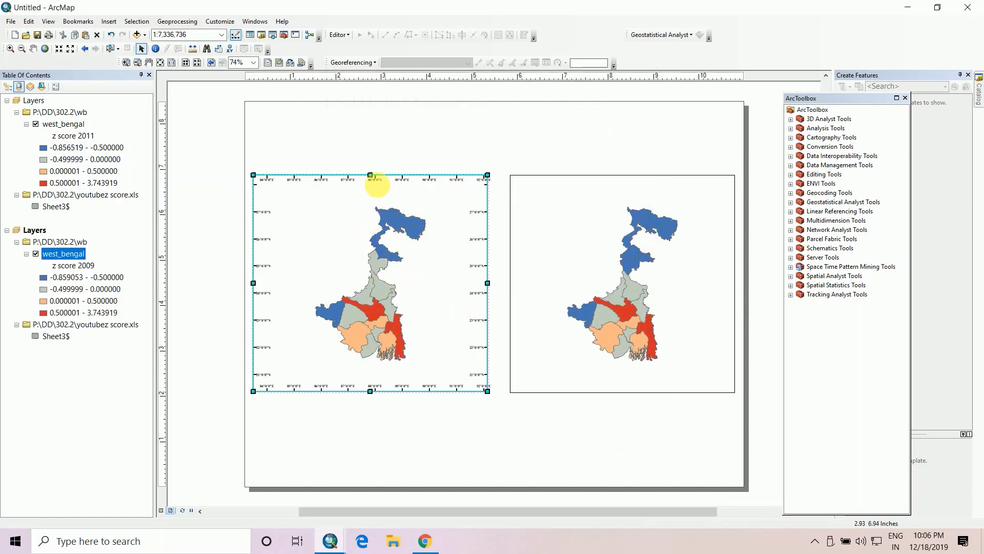
Add a new Graticule to the 2011 data frame via its Grids properties, keeping the wizard defaults.
left_click(560, 235)
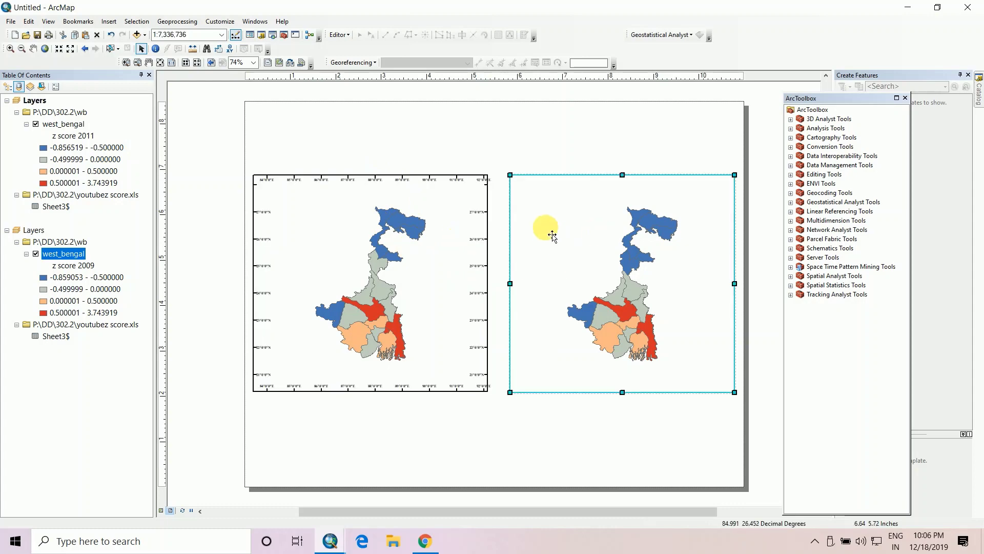
right_click(546, 230)
left_click(585, 419)
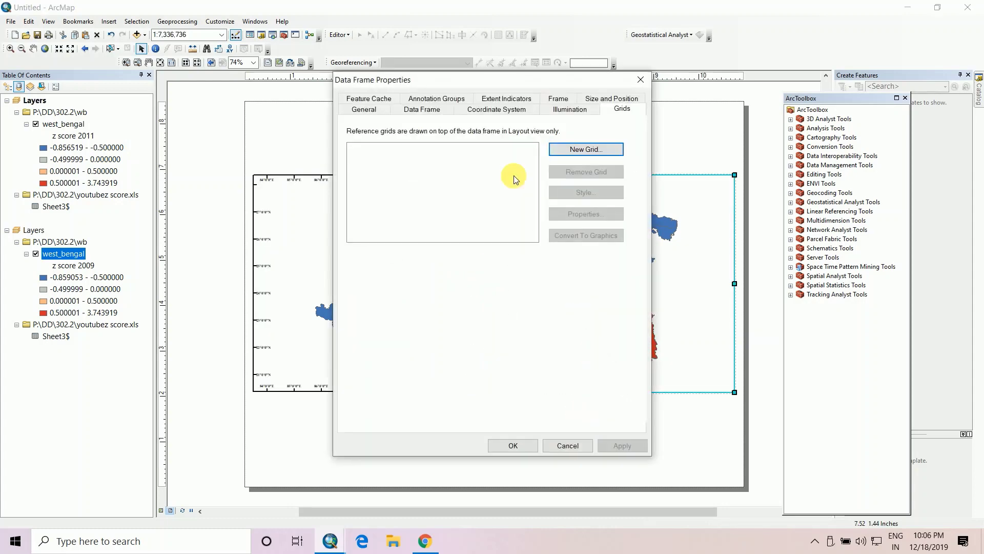
left_click(560, 152)
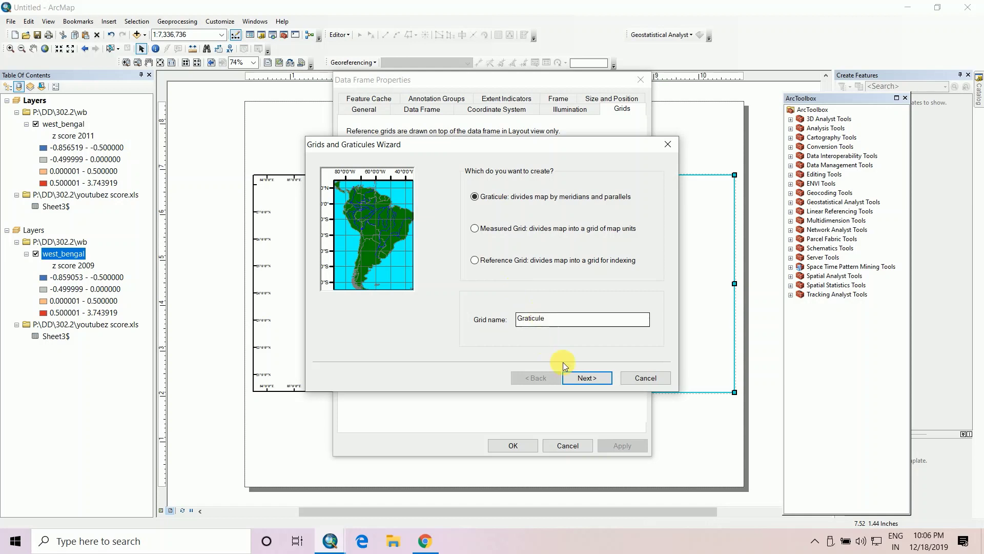
left_click(585, 378)
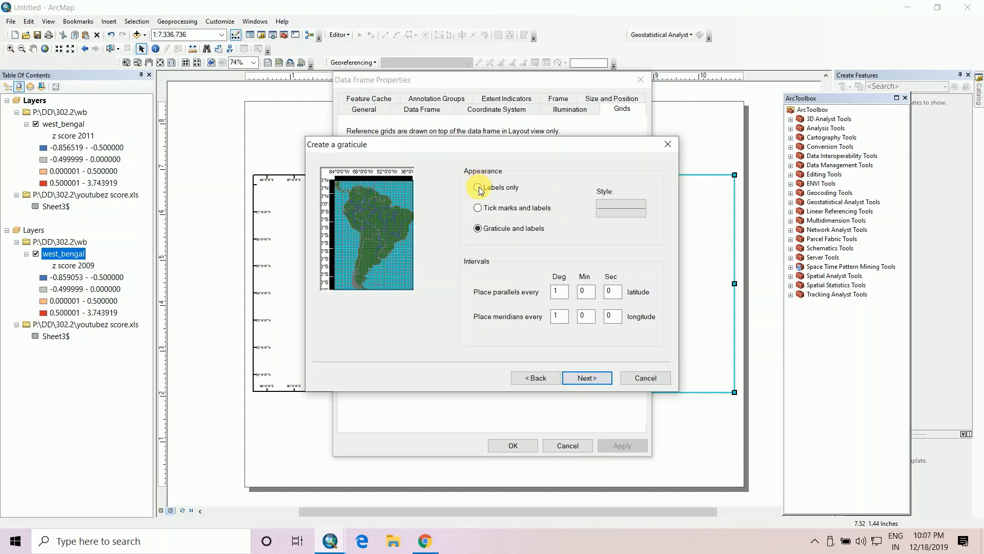
left_click(587, 378)
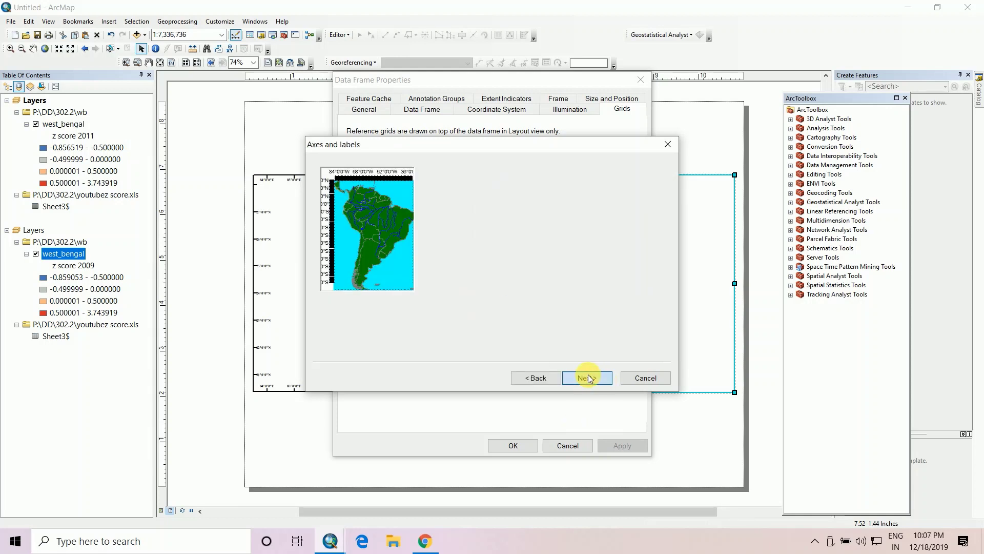
left_click(588, 378)
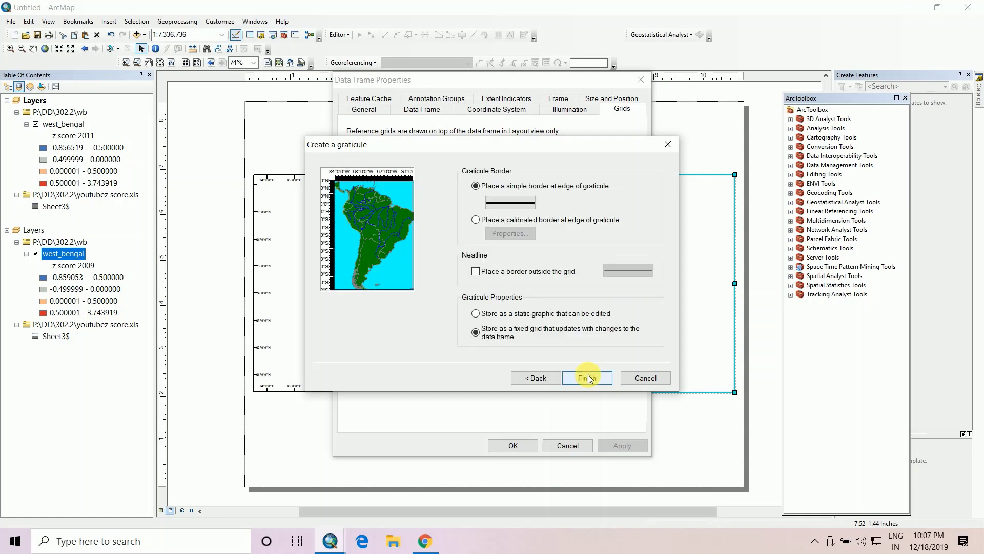
left_click(588, 378)
left_click(568, 216)
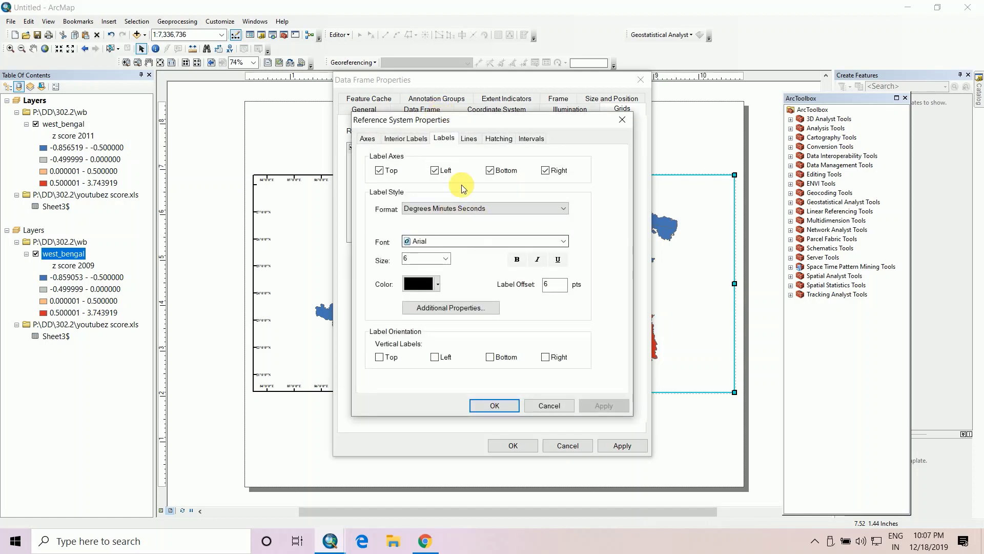
Give the 2011 graticule labels a -5 pt offset and Times New Roman font, and apply.
double_click(561, 283)
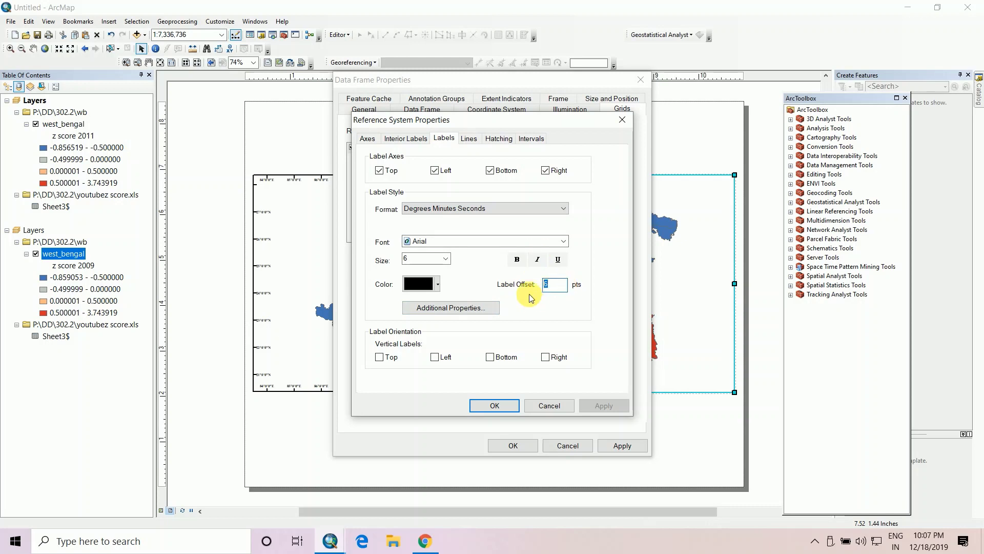
type("-5")
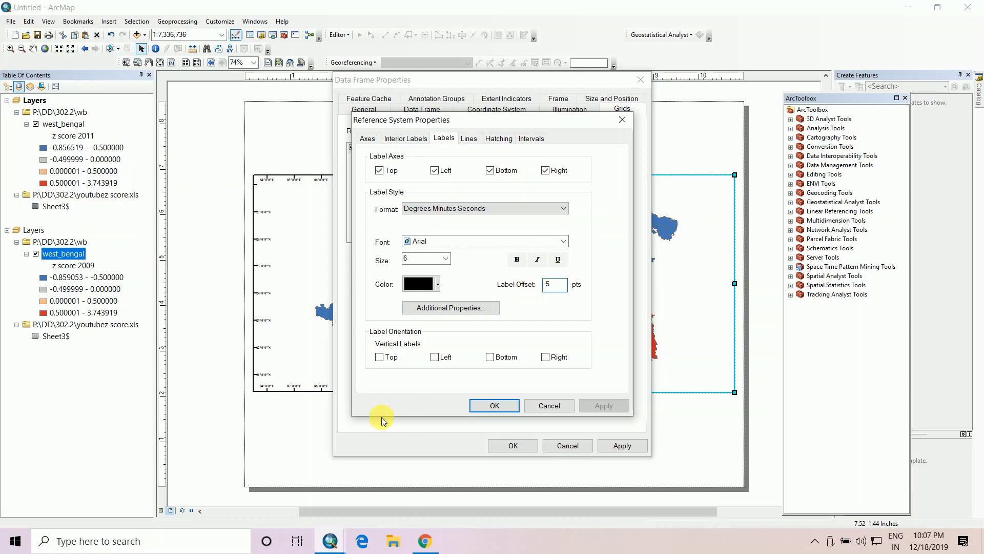
left_click(417, 243)
scroll(425, 272, "down", 20)
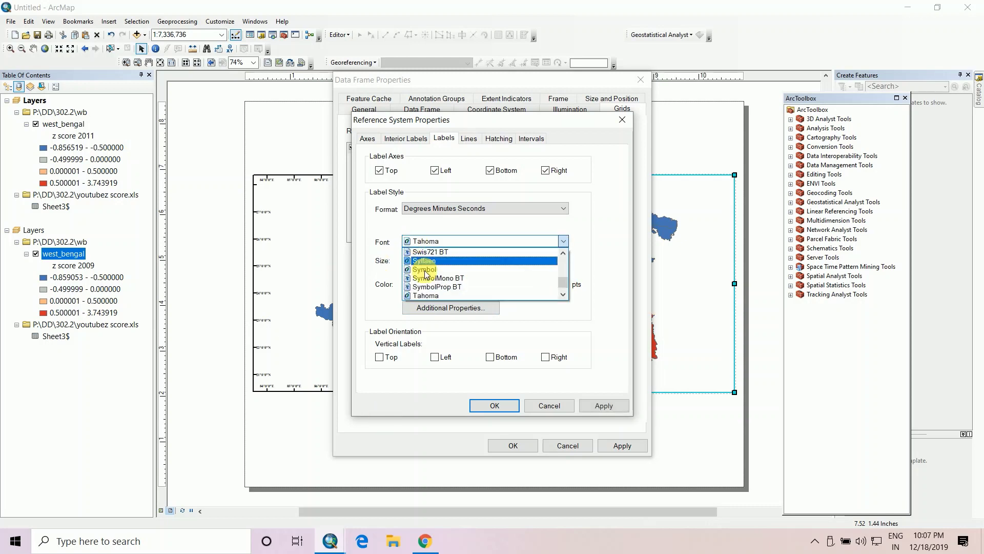
scroll(431, 279, "down", 2)
left_click(440, 295)
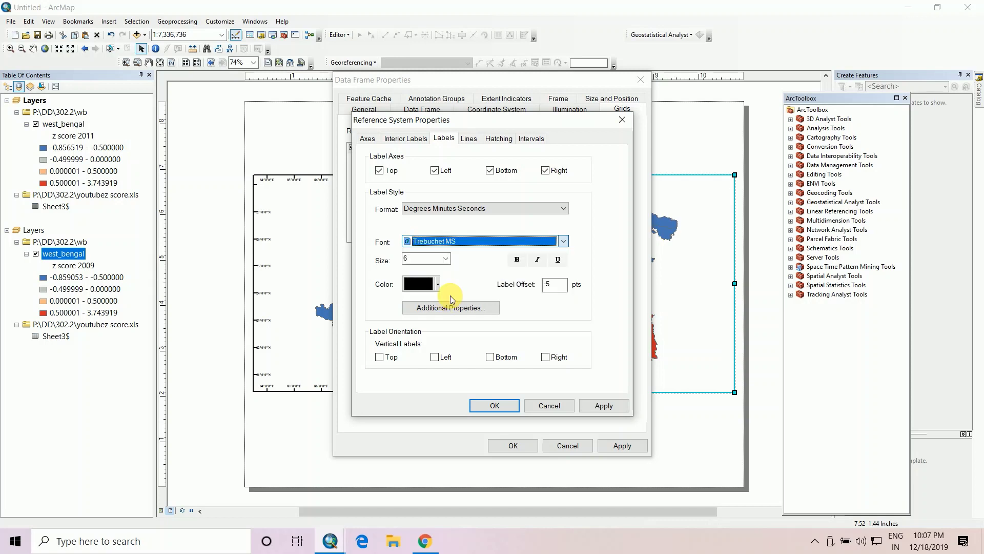
left_click(445, 241)
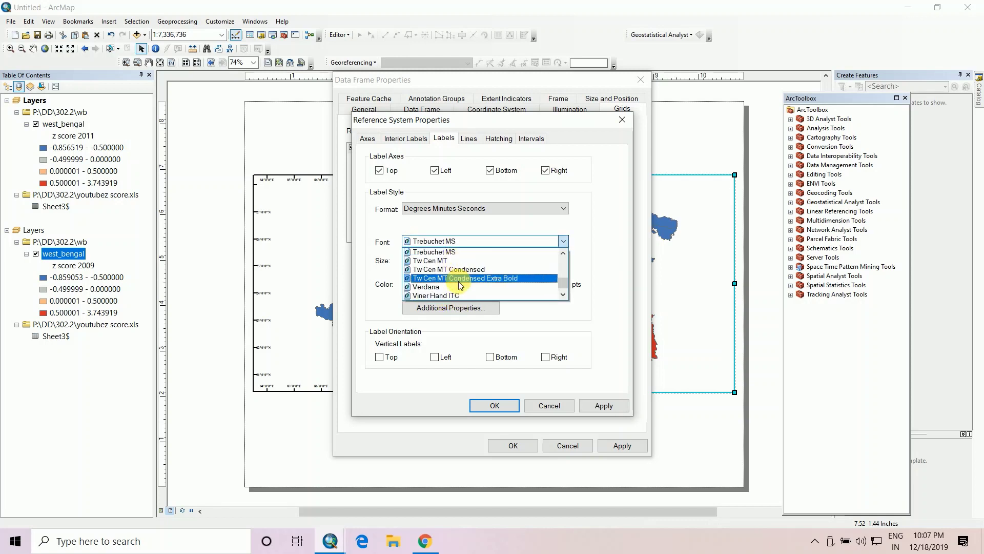
scroll(457, 290, "up", 3)
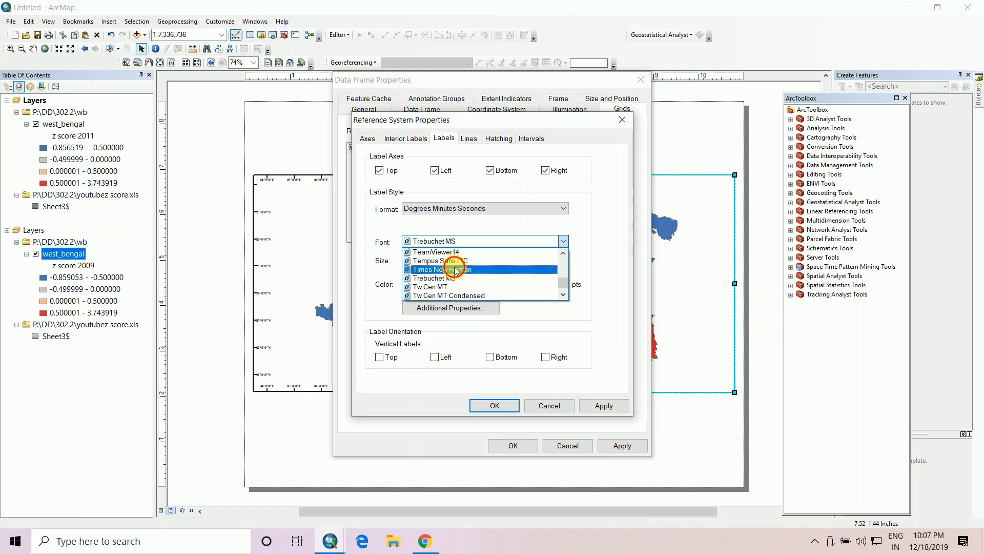
left_click(451, 269)
left_click(605, 405)
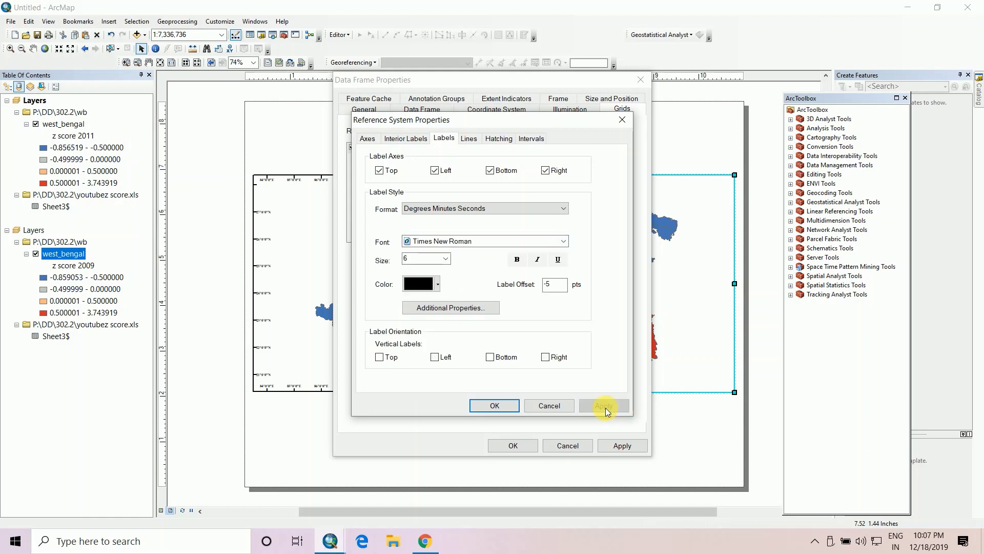
Draw the 2011 graticule's major and subdivision ticks inside the frame and confirm.
left_click(367, 138)
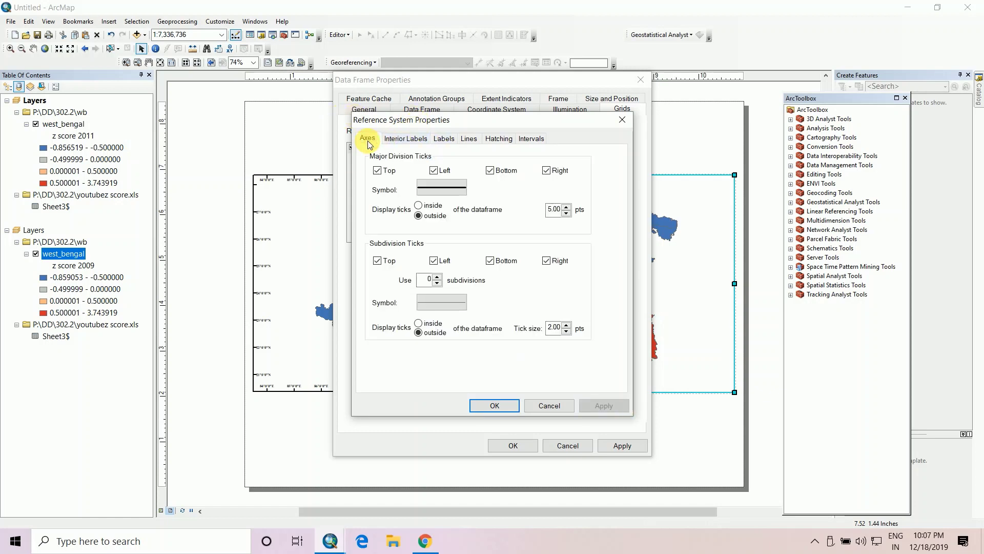
left_click(418, 206)
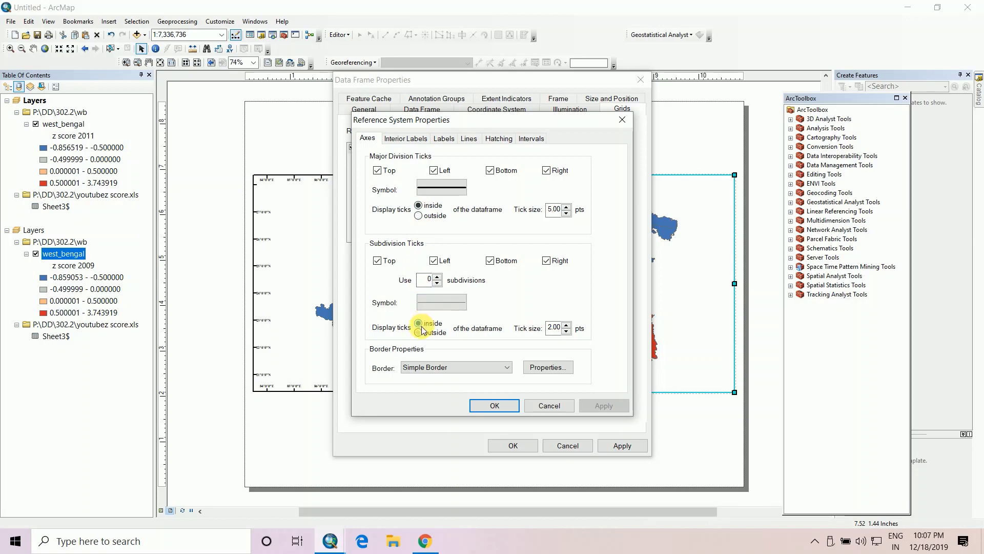
left_click(494, 405)
left_click(600, 445)
left_click(513, 446)
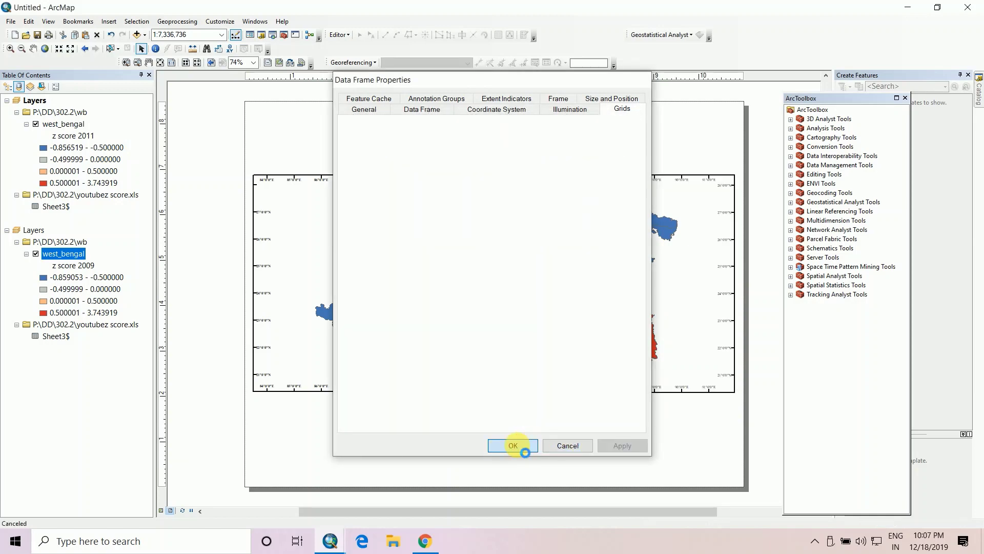